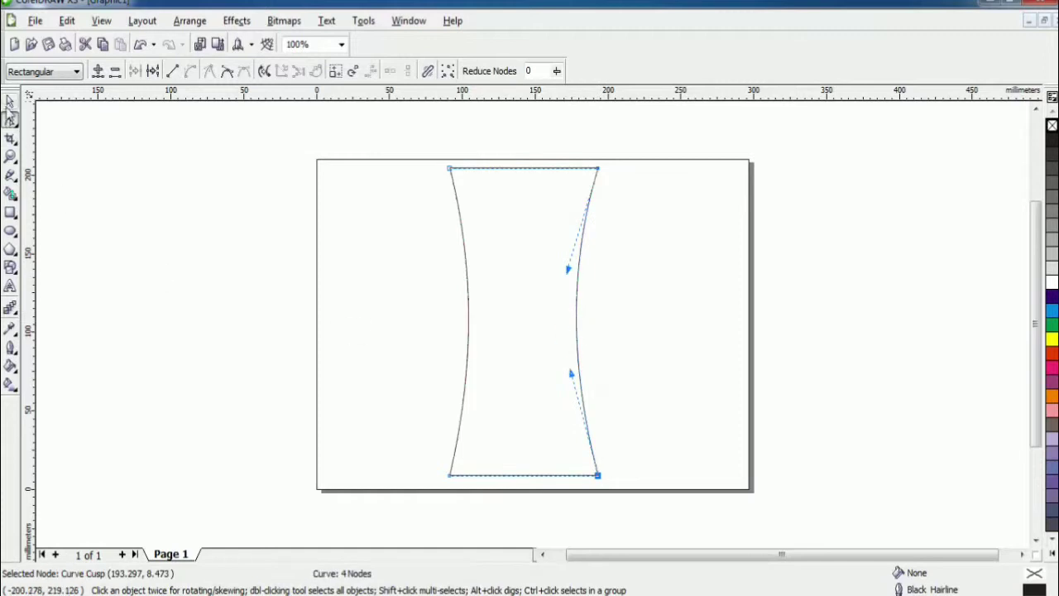
# - Draw a thin rectangle about 132 mm wide and 5.3 mm high across the upper part of the curved shape
pyautogui.click(11, 101)
pyautogui.click(83, 161)
pyautogui.click(12, 213)
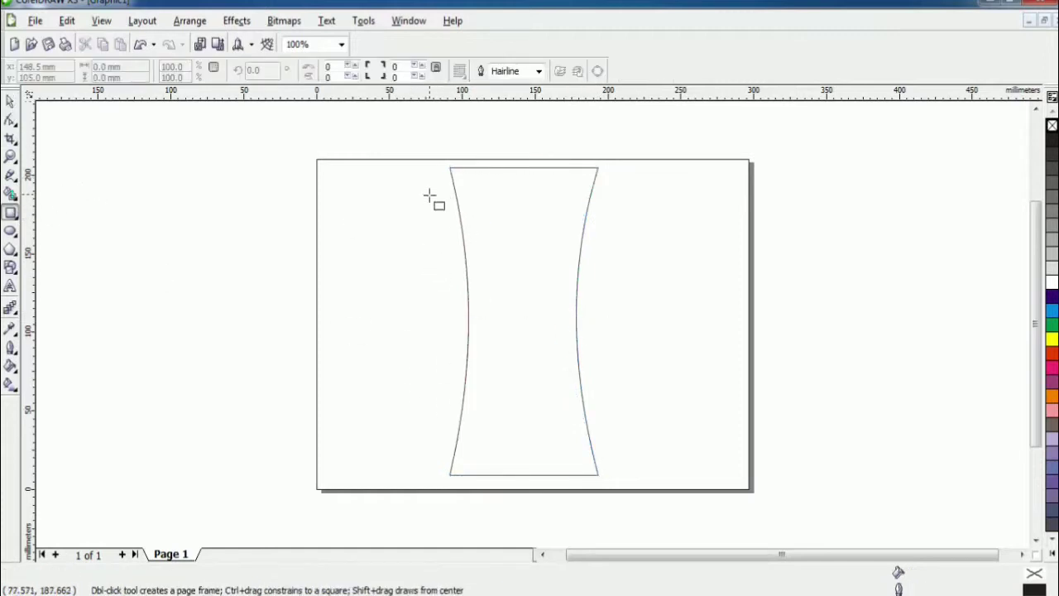
pyautogui.moveTo(429, 196); pyautogui.dragTo(624, 201)
pyautogui.press('space')
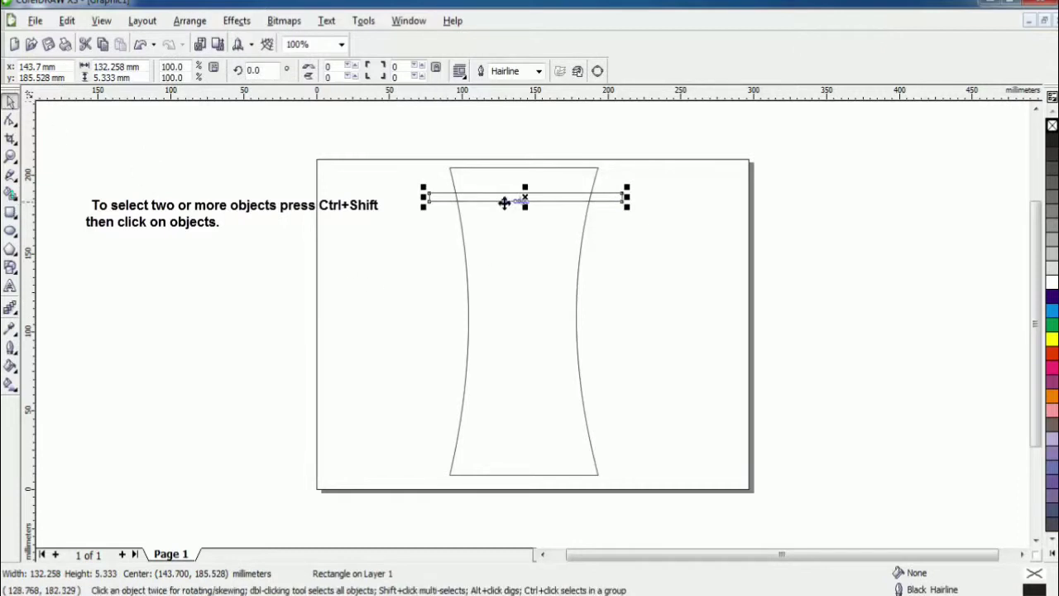
# - Align the thin rectangle with the top edge of the curved shape
pyautogui.keyDown('shift'); pyautogui.click(558, 170); pyautogui.keyUp('shift')
pyautogui.press('t')
pyautogui.click(614, 195)
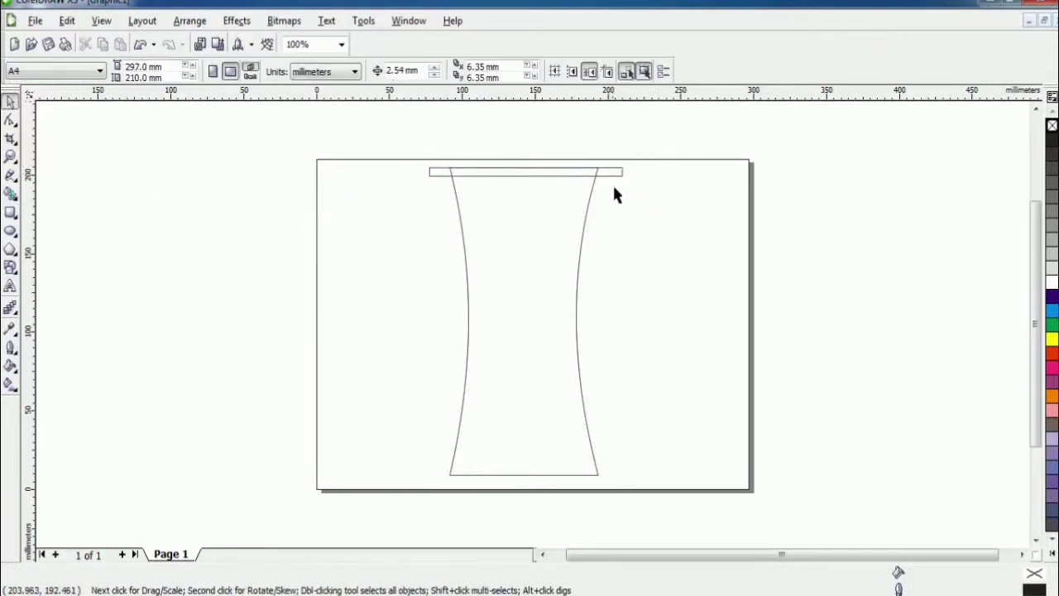
# - Duplicate the thin rectangle directly below itself using a Position transformation, and stretch the copy to about 29.9 mm high
pyautogui.click(616, 176)
pyautogui.click(190, 20)
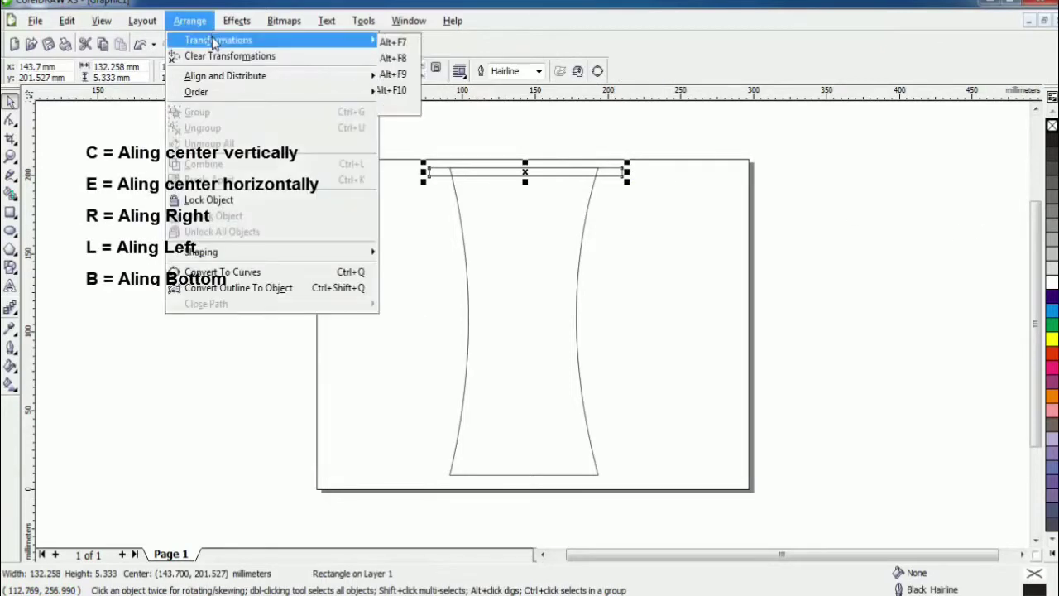
pyautogui.click(407, 41)
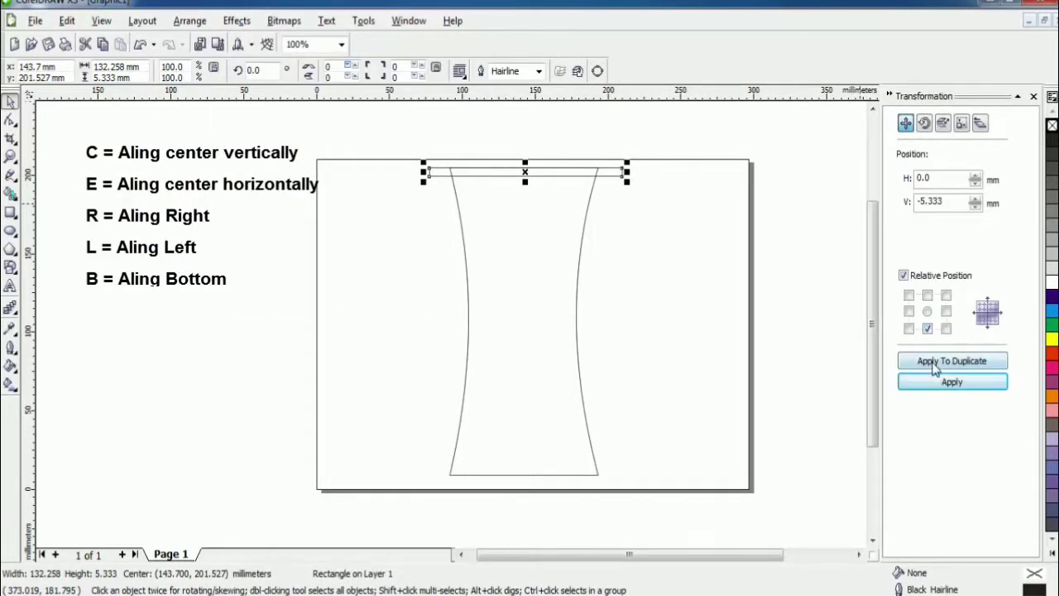
pyautogui.click(935, 365)
pyautogui.moveTo(525, 190); pyautogui.dragTo(525, 229)
pyautogui.click(645, 247)
# - Duplicate the tall rectangle directly below itself and align the copy with the bottom edge of the curved shape
pyautogui.click(616, 220)
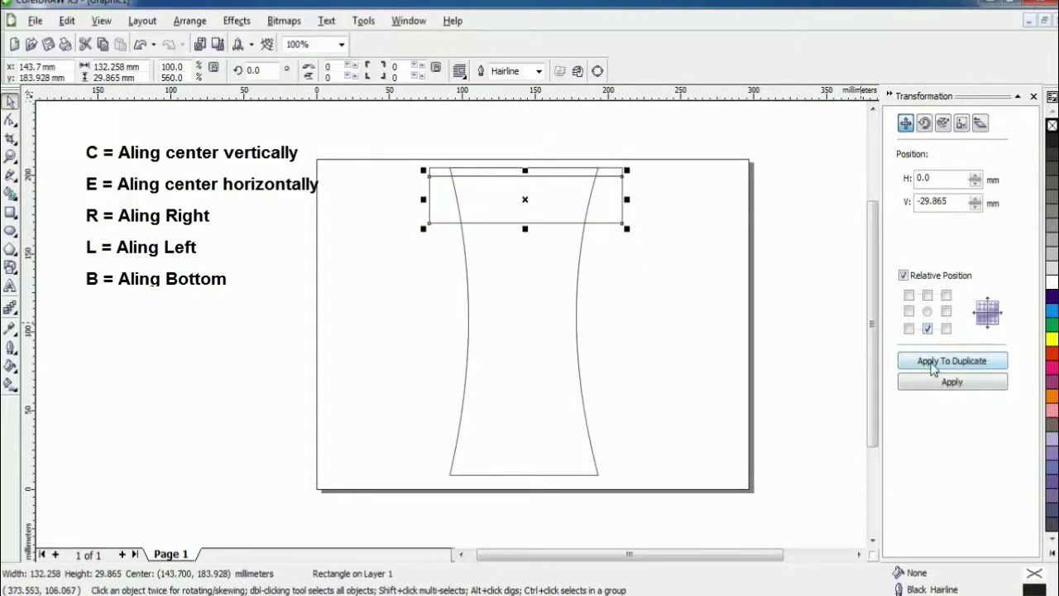
pyautogui.click(933, 369)
pyautogui.keyDown('shift'); pyautogui.click(522, 391); pyautogui.keyUp('shift')
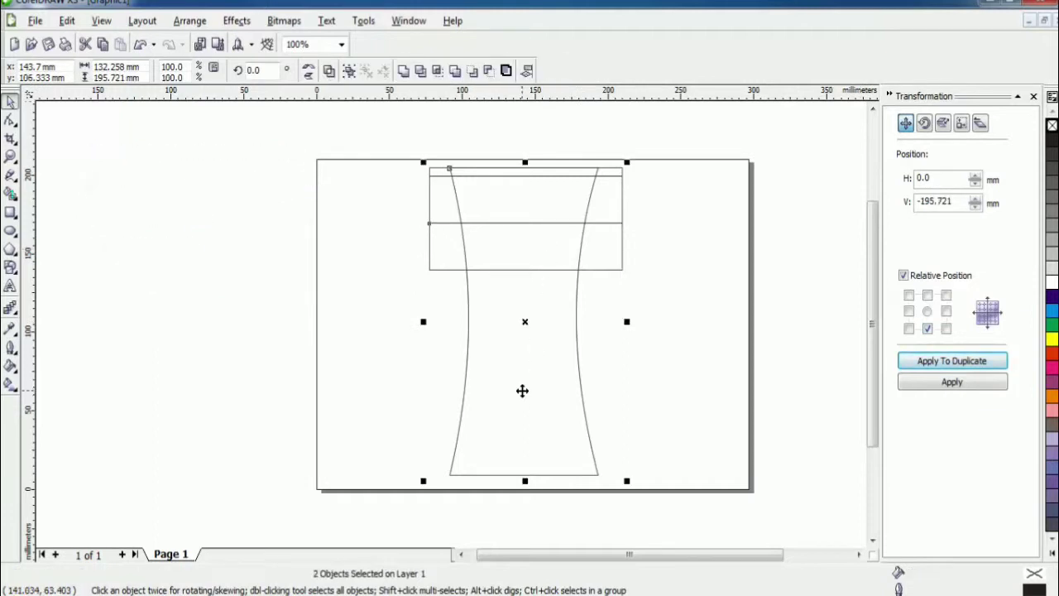
pyautogui.click(800, 406)
# - Move the bottom rectangle down by 29.865 mm and reduce its height to about 6.4 mm, keeping its top on the shape's lower edge
pyautogui.click(621, 444)
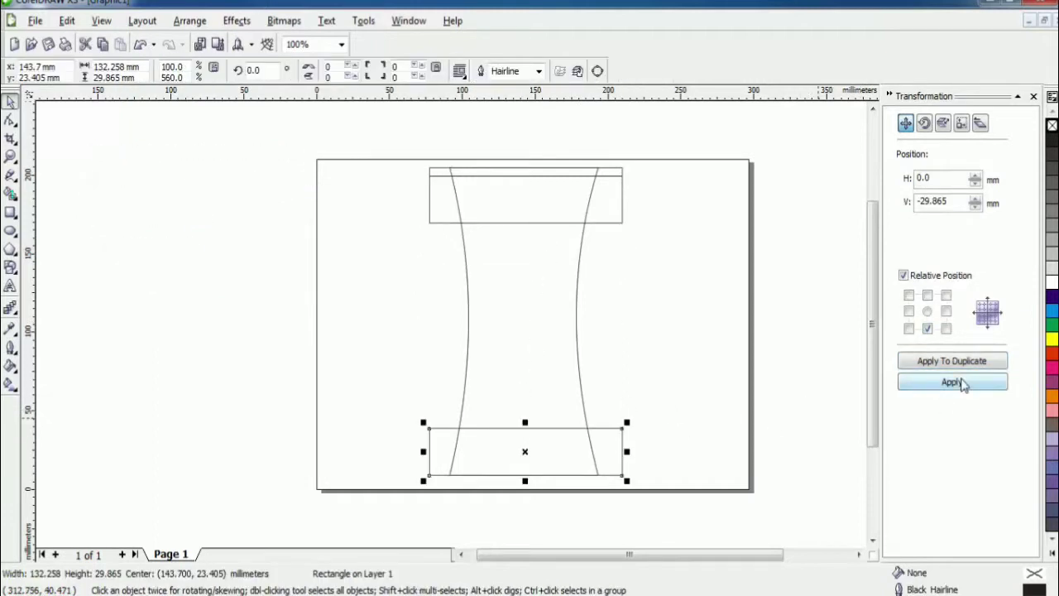
pyautogui.click(960, 382)
pyautogui.moveTo(525, 528); pyautogui.dragTo(531, 486)
pyautogui.scroll(2, 530, 487)
pyautogui.press('F3')
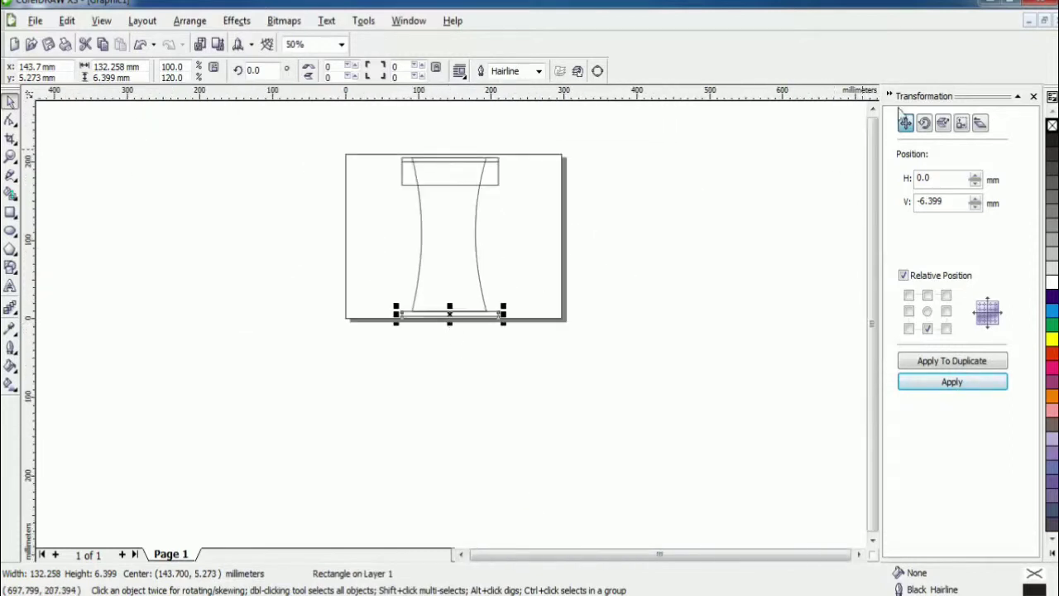
pyautogui.click(1034, 97)
# - Fill the shape's top strip, upper band, main body and bottom rectangle with Desert Blue using the Smart Fill tool
pyautogui.scroll(2, 462, 220)
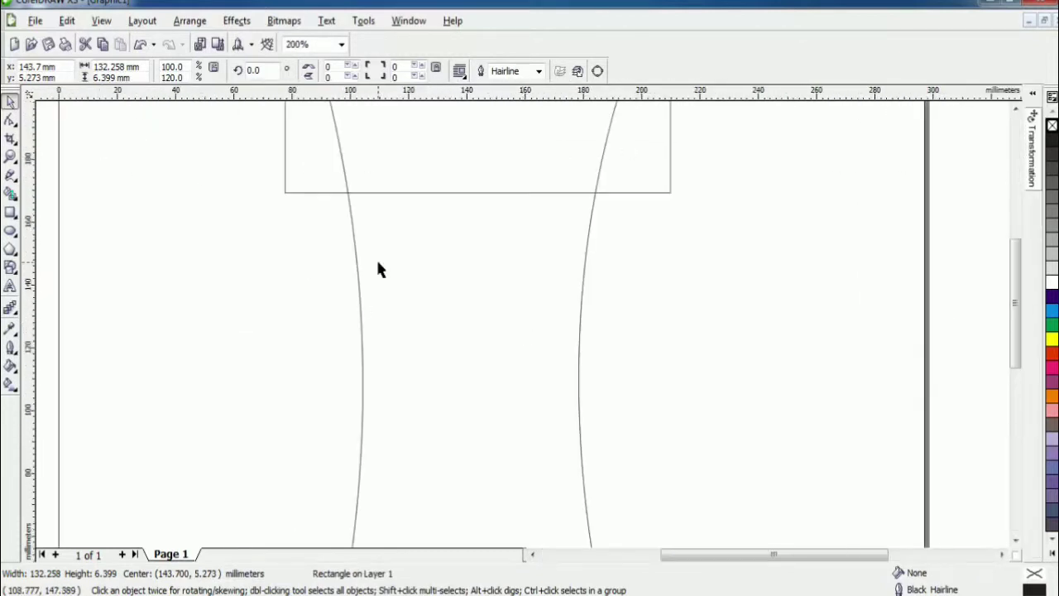
pyautogui.scroll(-1, 377, 258)
pyautogui.moveTo(1015, 374); pyautogui.dragTo(1016, 389)
pyautogui.scroll(1, 660, 428)
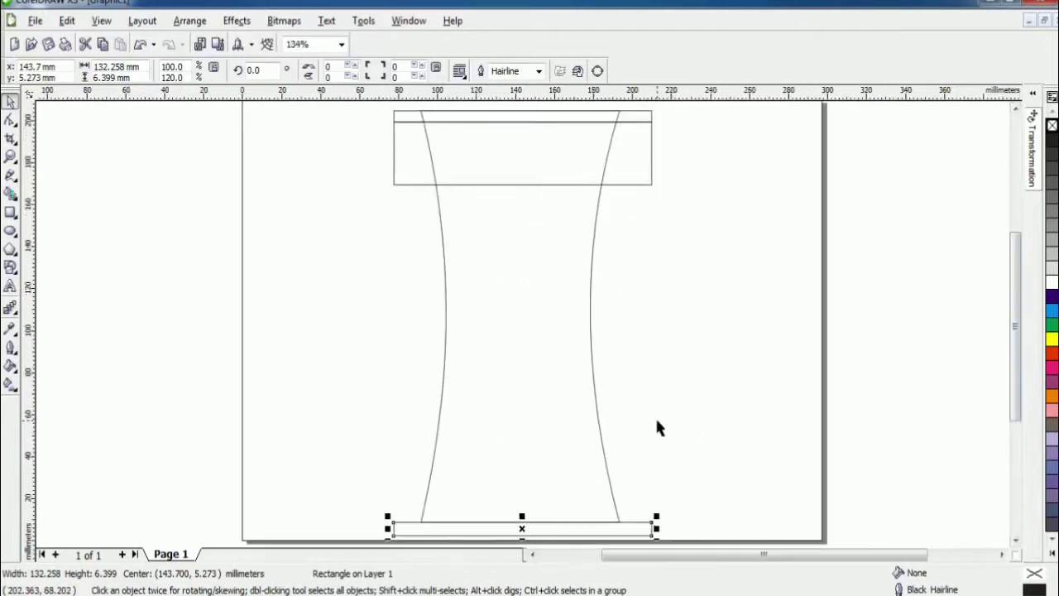
pyautogui.click(10, 192)
pyautogui.click(475, 116)
pyautogui.click(519, 145)
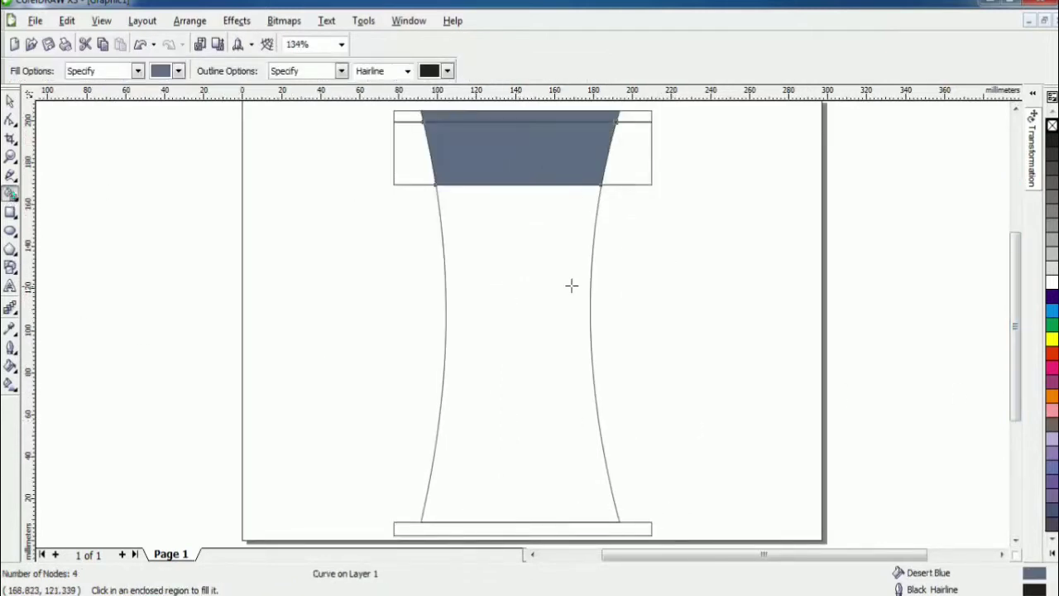
pyautogui.click(572, 286)
pyautogui.click(588, 524)
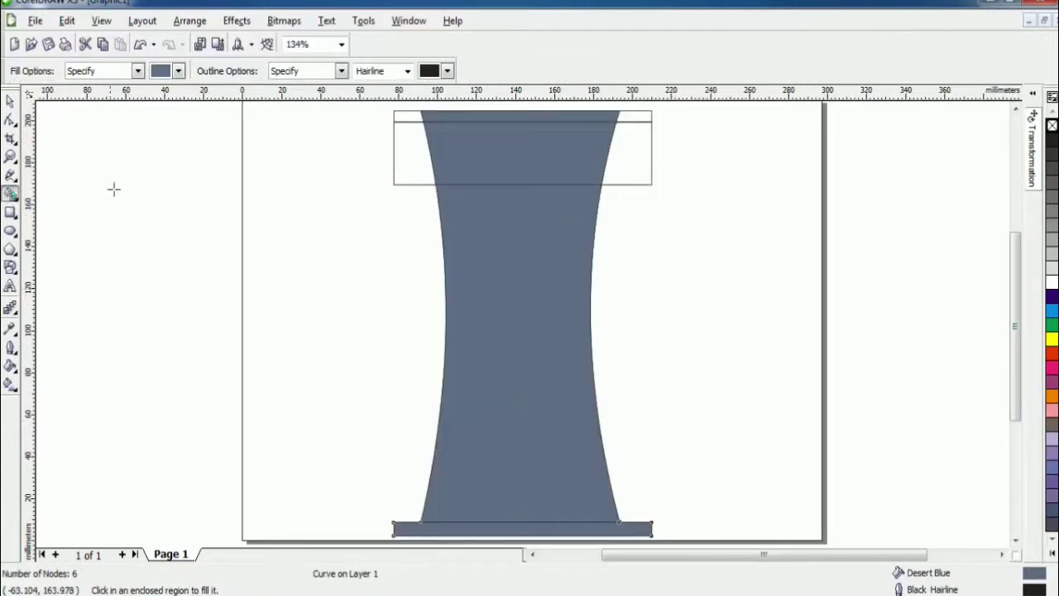
# - Delete the two unfilled guide rectangles at the top and the original unfilled curved outline
pyautogui.click(8, 99)
pyautogui.click(627, 417)
pyautogui.click(639, 147)
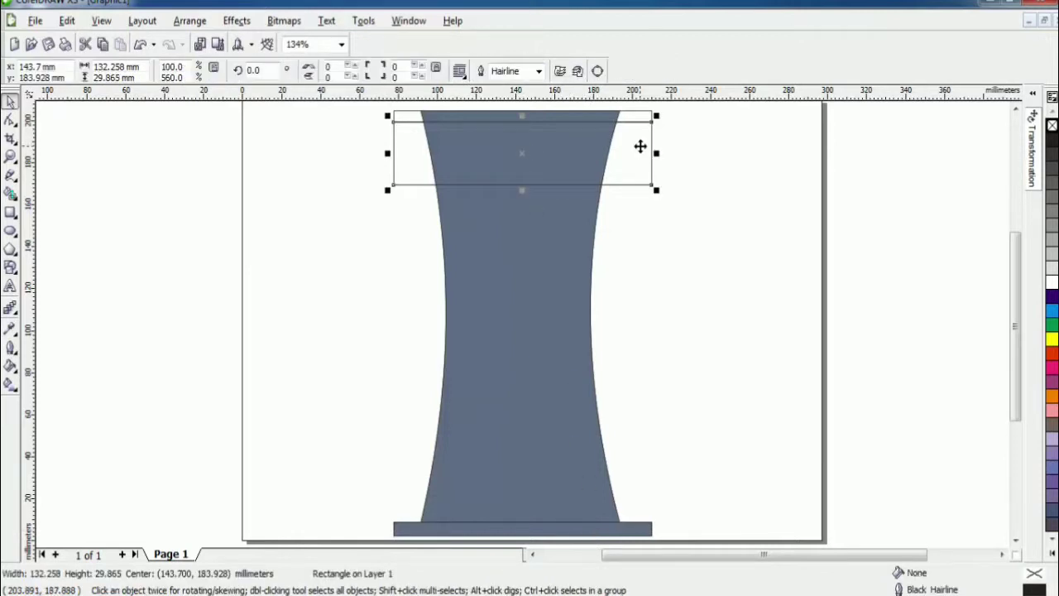
pyautogui.press('Delete')
pyautogui.click(636, 117)
pyautogui.press('Delete')
pyautogui.click(596, 463)
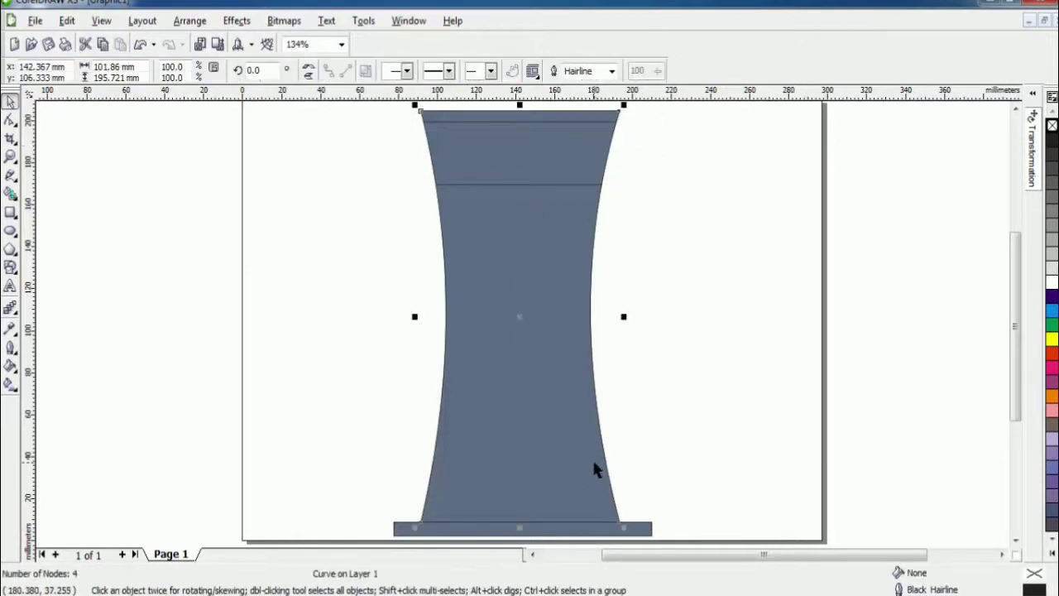
pyautogui.click(627, 485)
pyautogui.click(651, 527)
pyautogui.press('Delete')
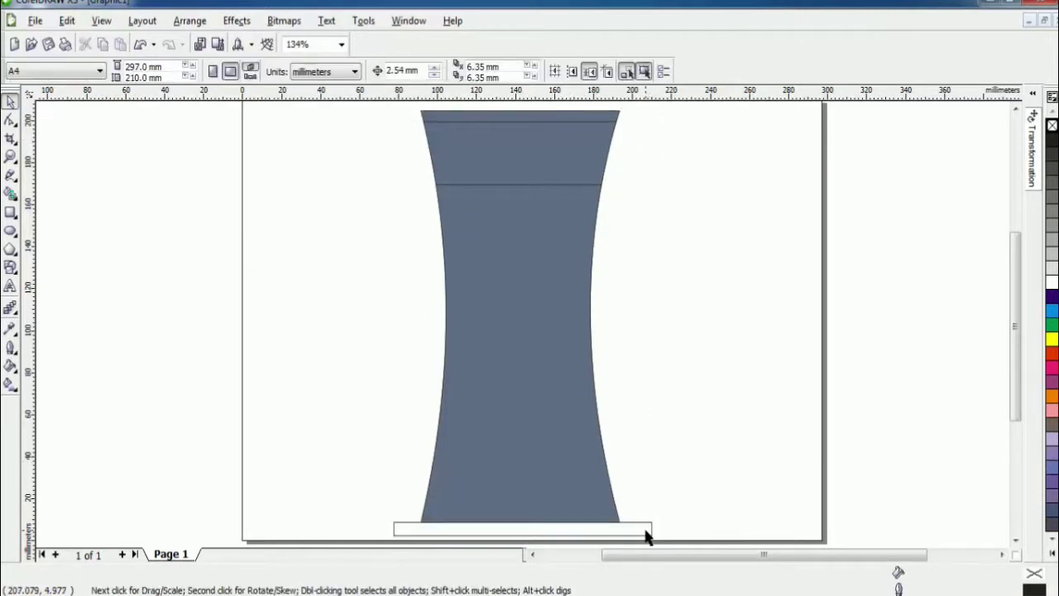
pyautogui.hotkey('ctrl', 'z')
# - Delete the unfilled guide rectangle behind the blue bottom strip and select the filled strip
pyautogui.click(720, 523)
pyautogui.click(643, 525)
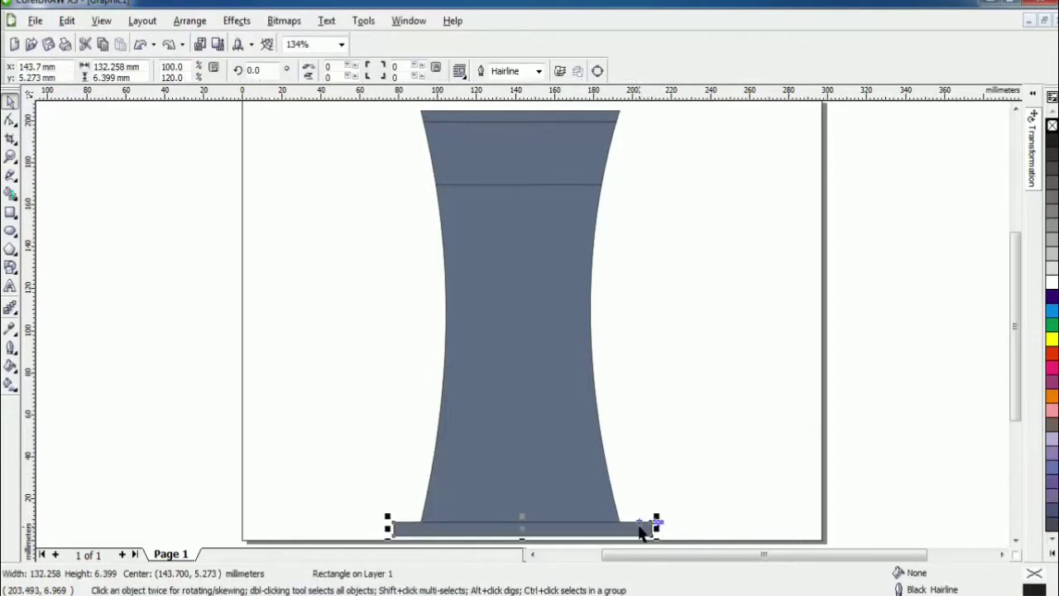
pyautogui.click(659, 531)
pyautogui.click(643, 525)
# - Narrow the bottom strip from both ends to about 101.9 mm so its width matches the body's lower edge
pyautogui.scroll(2, 643, 525)
pyautogui.moveTo(563, 335); pyautogui.dragTo(440, 326)
pyautogui.scroll(-5, 440, 326)
pyautogui.scroll(5, 343, 328)
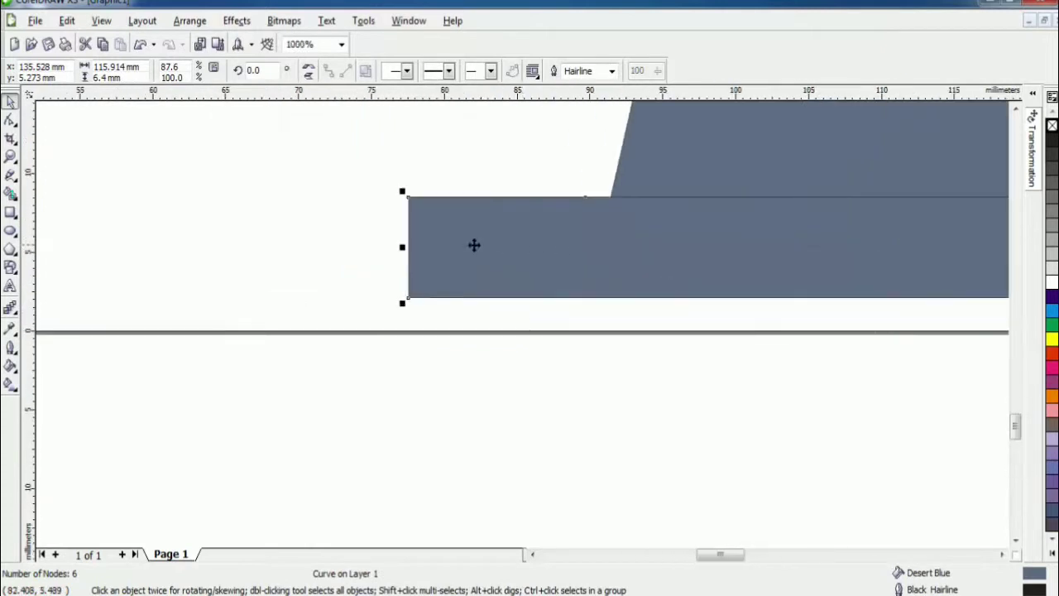
pyautogui.moveTo(407, 247); pyautogui.dragTo(605, 248)
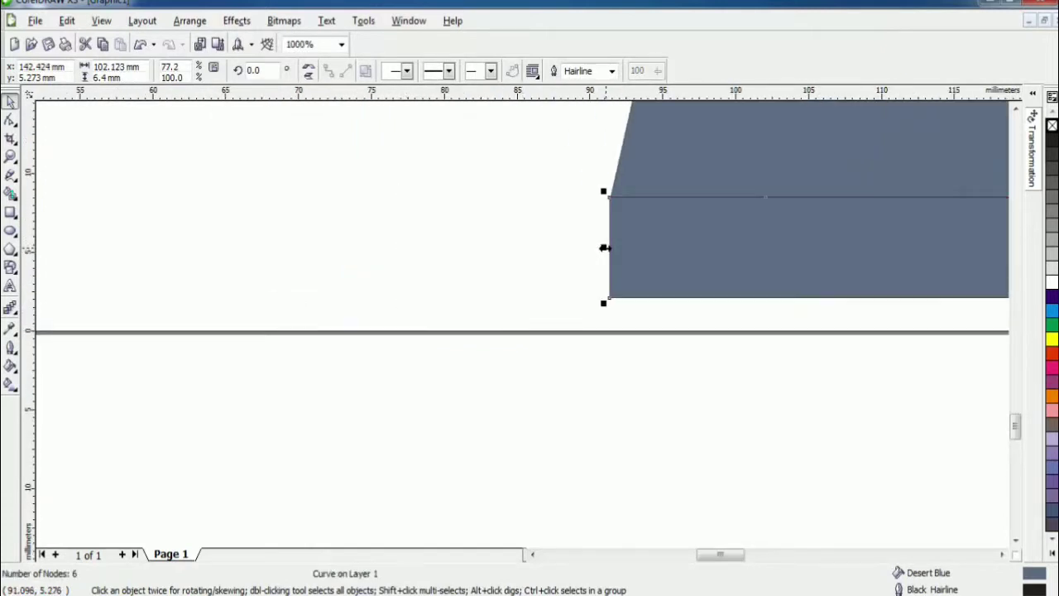
pyautogui.scroll(-3, 707, 301)
pyautogui.scroll(5, 377, 327)
pyautogui.scroll(2, 541, 333)
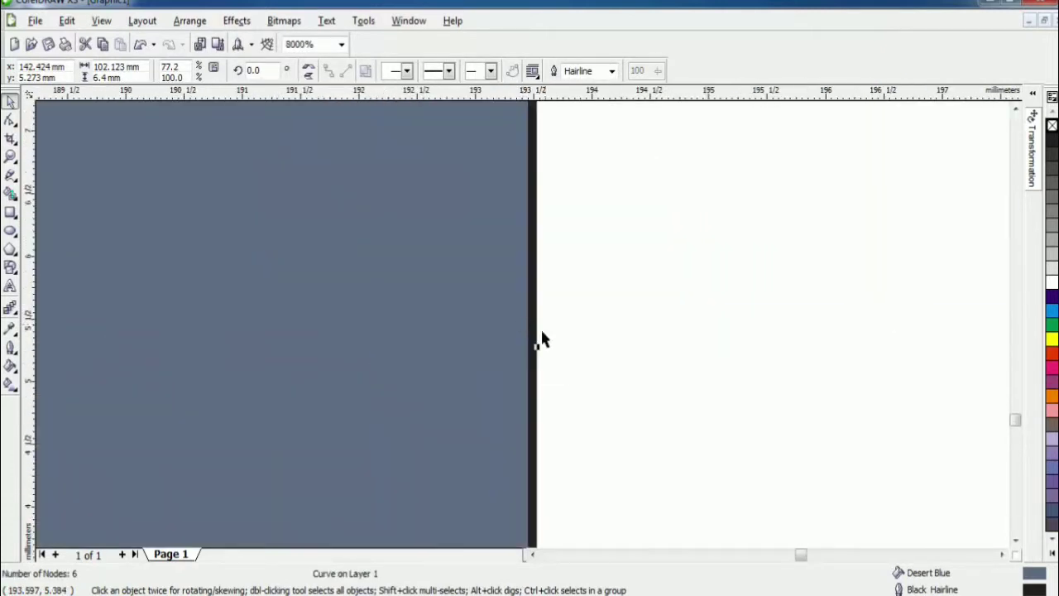
pyautogui.moveTo(519, 328); pyautogui.dragTo(512, 329)
pyautogui.scroll(-8, 522, 323)
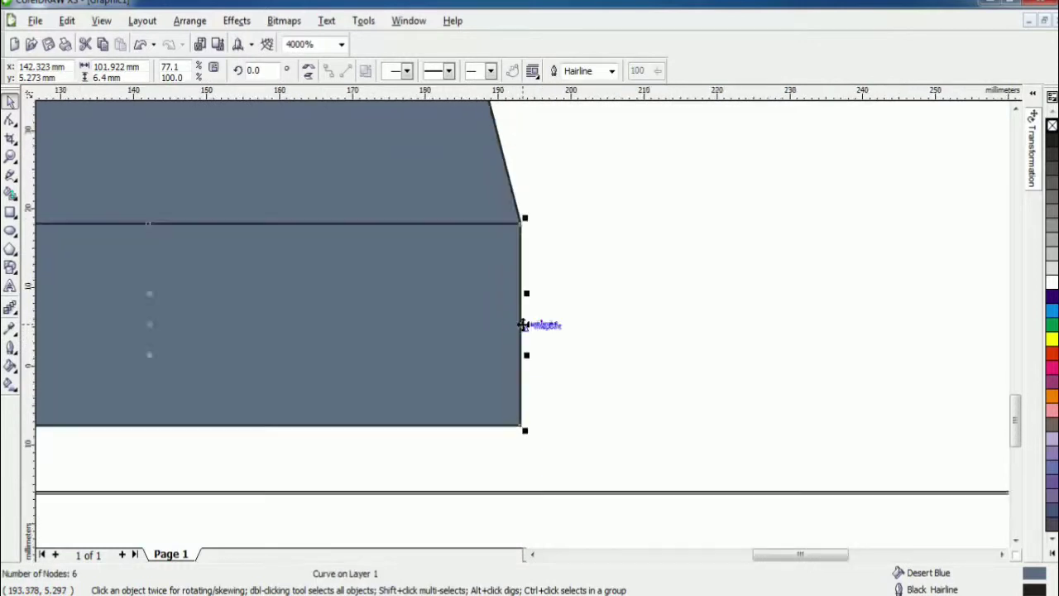
# - Place the bottom strip's upper-left node on the body's lower-left corner with the Shape tool
pyautogui.scroll(8, 422, 345)
pyautogui.scroll(4, 466, 374)
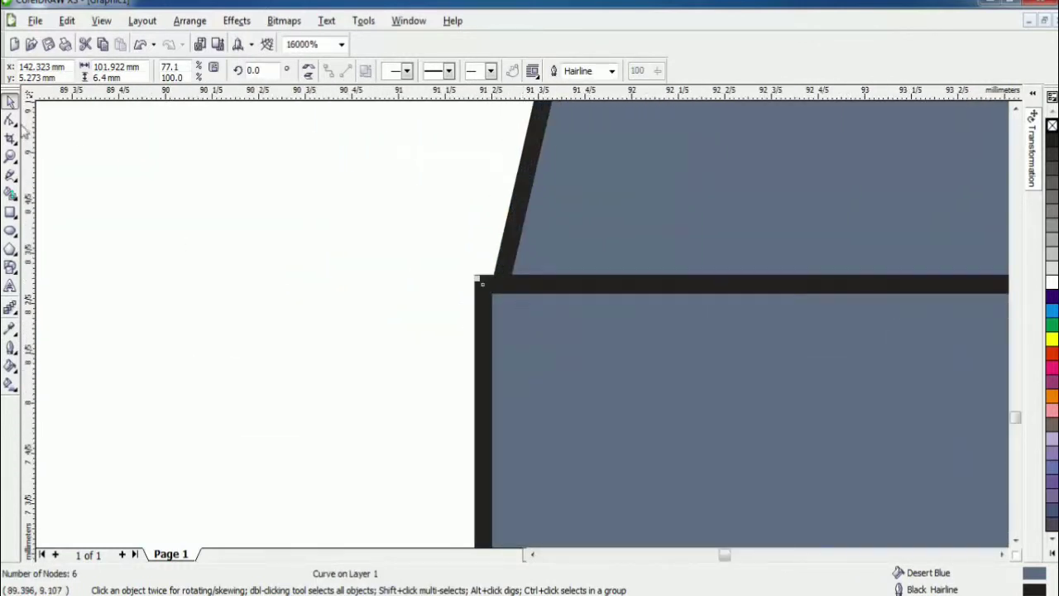
pyautogui.press('F10')
pyautogui.click(500, 286)
pyautogui.scroll(-6, 593, 371)
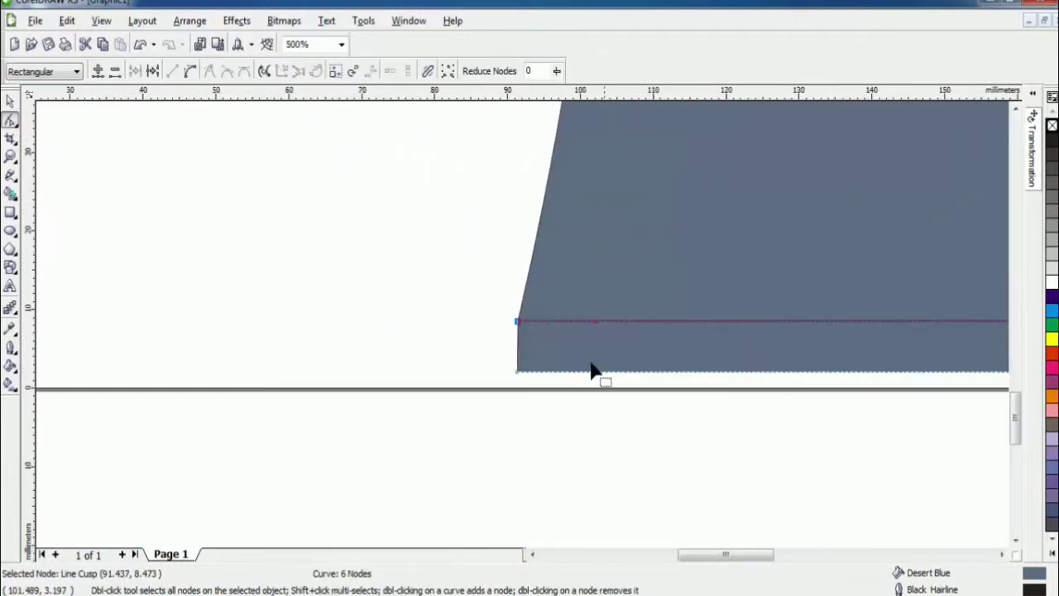
pyautogui.scroll(5, 525, 298)
pyautogui.scroll(-8, 541, 348)
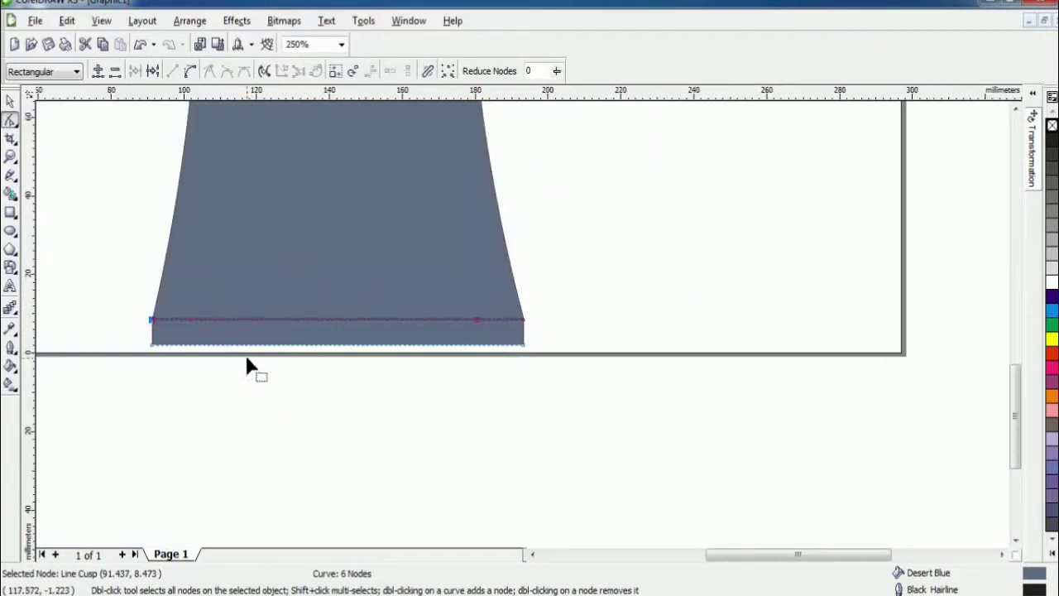
# - Taper the bottom strip by moving its two lower corner nodes inward to about x 94 mm and 191 mm
pyautogui.scroll(5, 208, 265)
pyautogui.moveTo(147, 274); pyautogui.dragTo(185, 272)
pyautogui.scroll(-2, 704, 348)
pyautogui.scroll(2, 925, 327)
pyautogui.moveTo(569, 360); pyautogui.dragTo(535, 367)
# - Draw an ellipse about 24.7 mm wide and 29.6 mm high above the top edge of the shape
pyautogui.scroll(-4, 386, 338)
pyautogui.scroll(-2, 556, 235)
pyautogui.scroll(5, 522, 331)
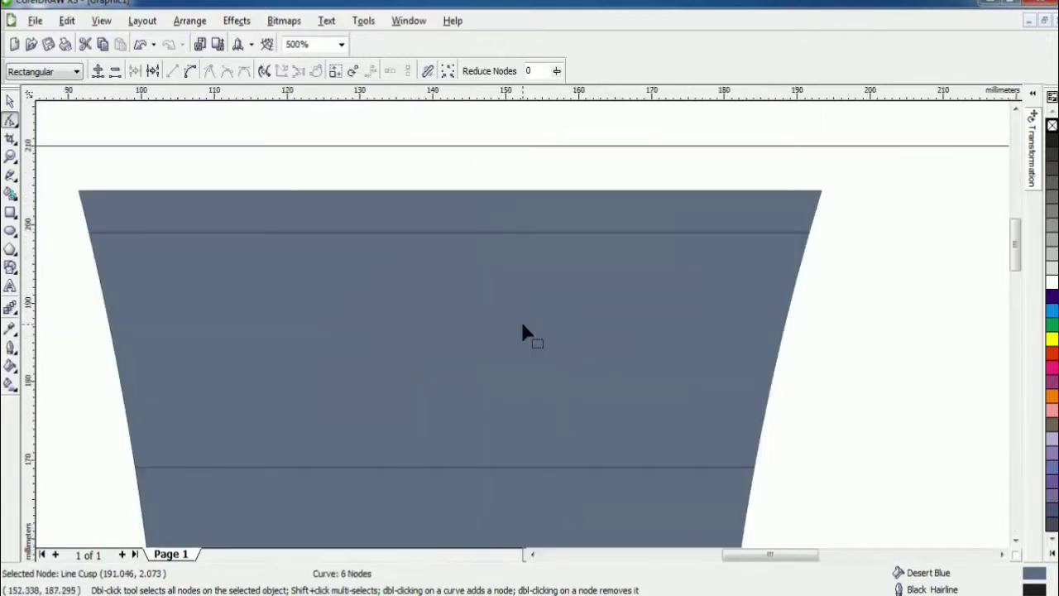
pyautogui.scroll(-3, 520, 331)
pyautogui.click(11, 232)
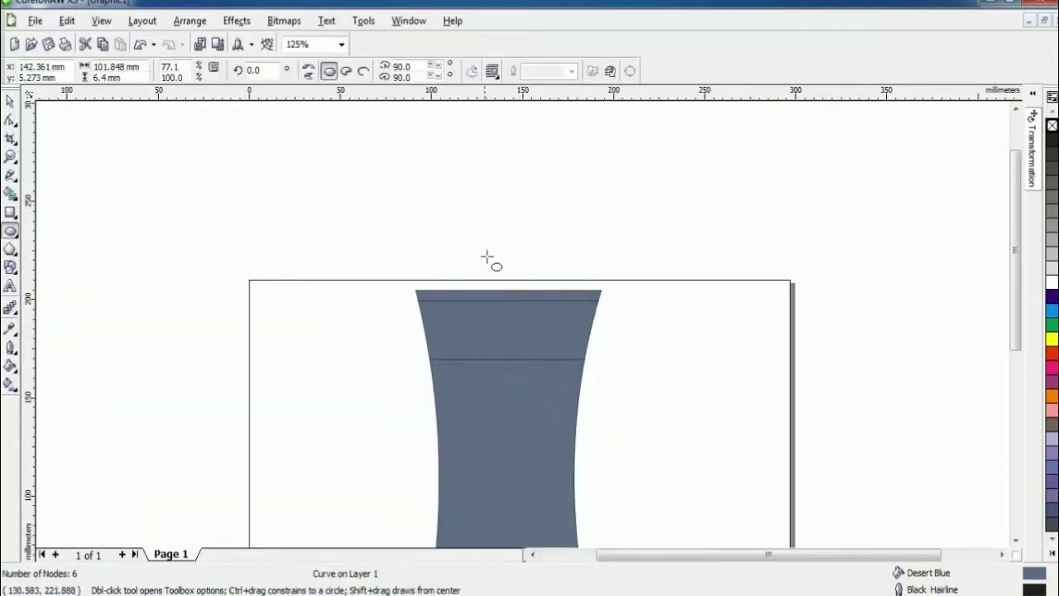
pyautogui.moveTo(478, 232); pyautogui.dragTo(522, 291)
pyautogui.press('space')
# - Move the ellipse down over the middle of the shape's top edge and reduce its height to about 26.8 mm
pyautogui.moveTo(502, 255); pyautogui.dragTo(511, 289)
pyautogui.scroll(4, 521, 319)
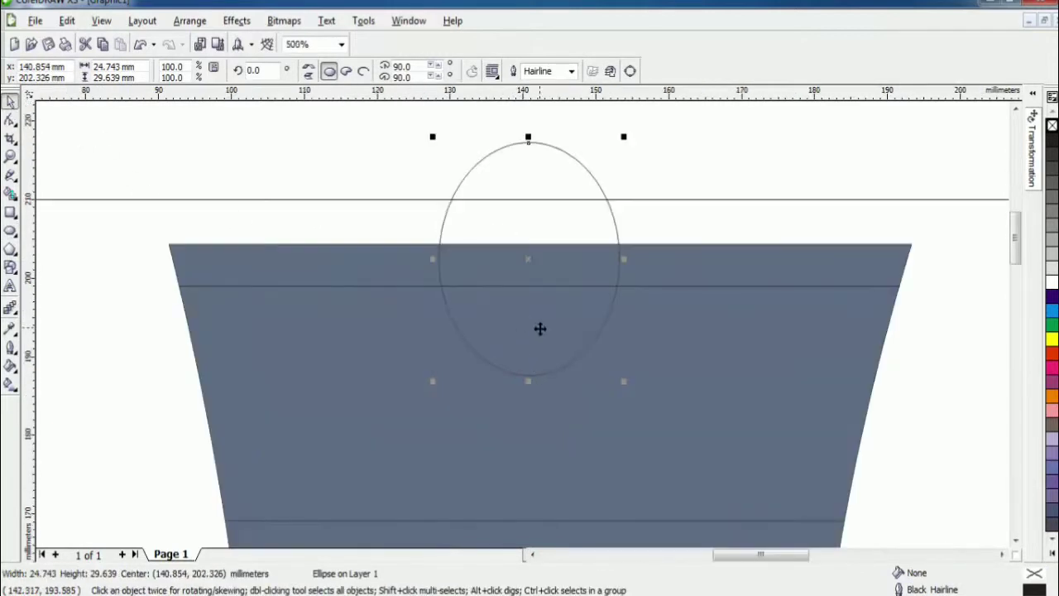
pyautogui.moveTo(538, 328); pyautogui.dragTo(541, 389)
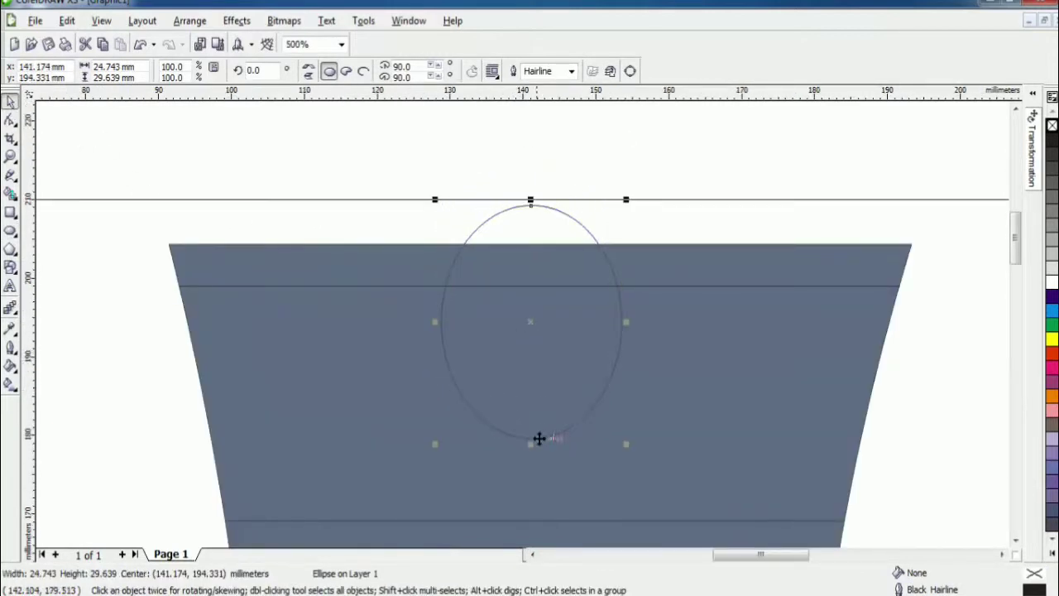
pyautogui.moveTo(531, 442); pyautogui.dragTo(531, 421)
# - Smart-fill the parts of the ellipse inside the top strip and upper band, and delete the original ellipse
pyautogui.click(11, 197)
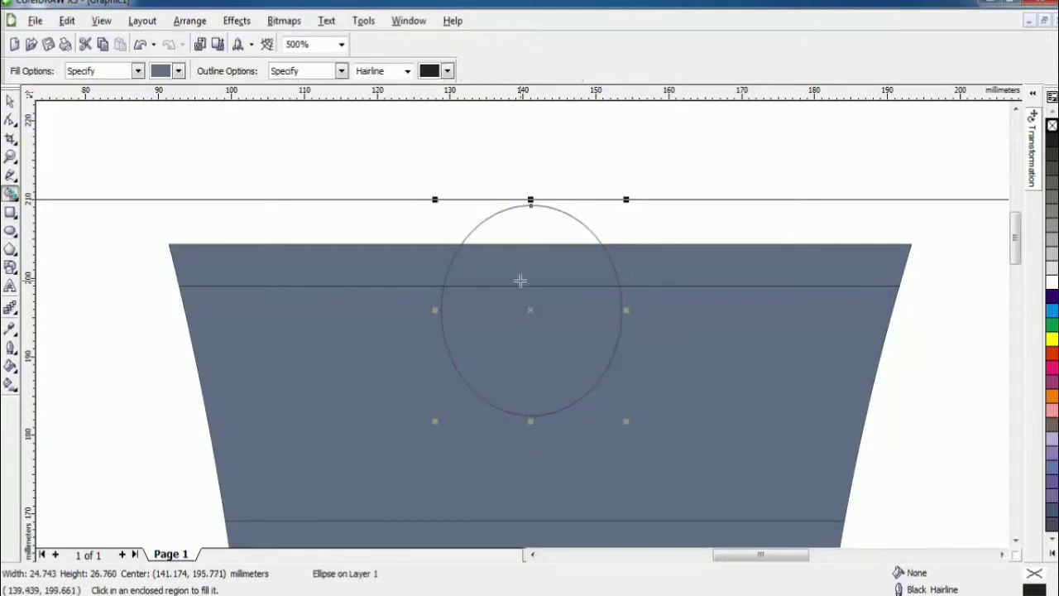
pyautogui.click(522, 260)
pyautogui.click(529, 343)
pyautogui.click(11, 102)
pyautogui.click(527, 222)
pyautogui.click(539, 225)
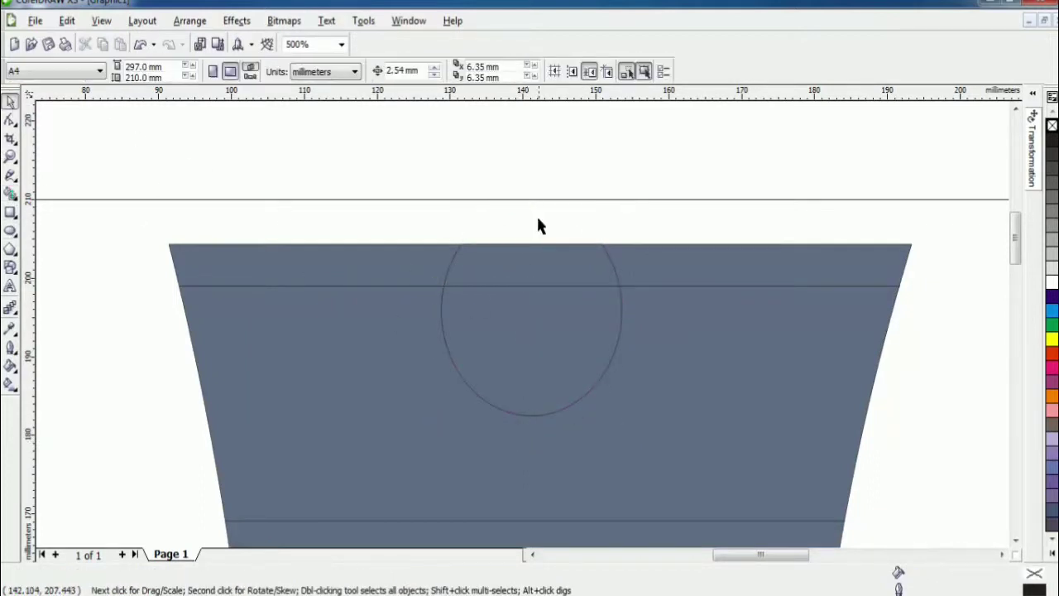
# - Select all six pieces of the shape and fill them with Magenta
pyautogui.click(514, 319)
pyautogui.scroll(-3, 422, 178)
pyautogui.click(522, 321)
pyautogui.moveTo(622, 554); pyautogui.dragTo(626, 557)
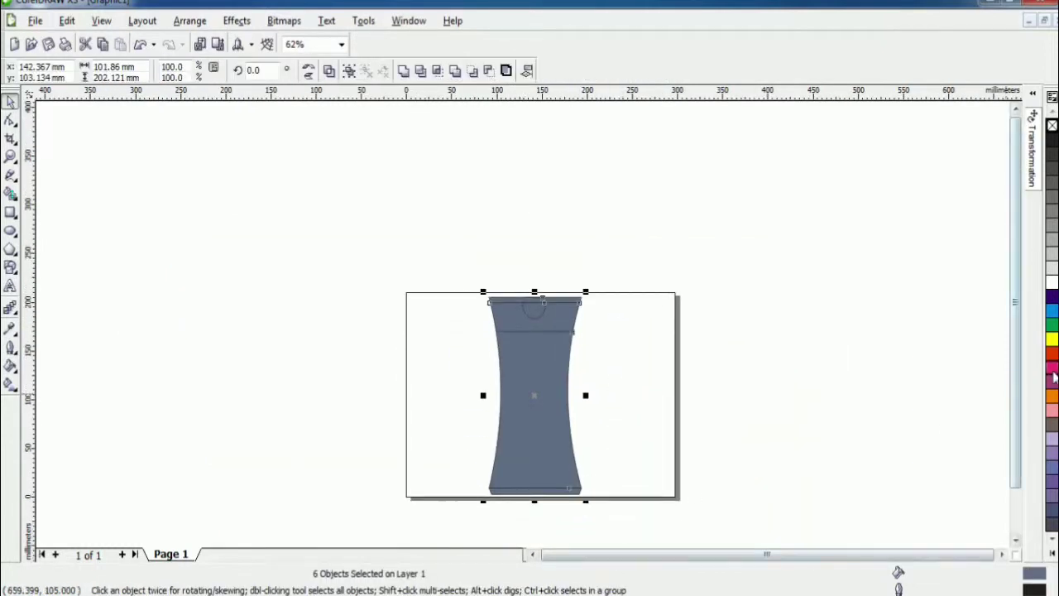
pyautogui.click(1052, 369)
pyautogui.press('Escape')
# - Apply a vertical linear fountain fill to the bottom strip, running from magenta at the top to dark red at the bottom
pyautogui.scroll(2, 523, 415)
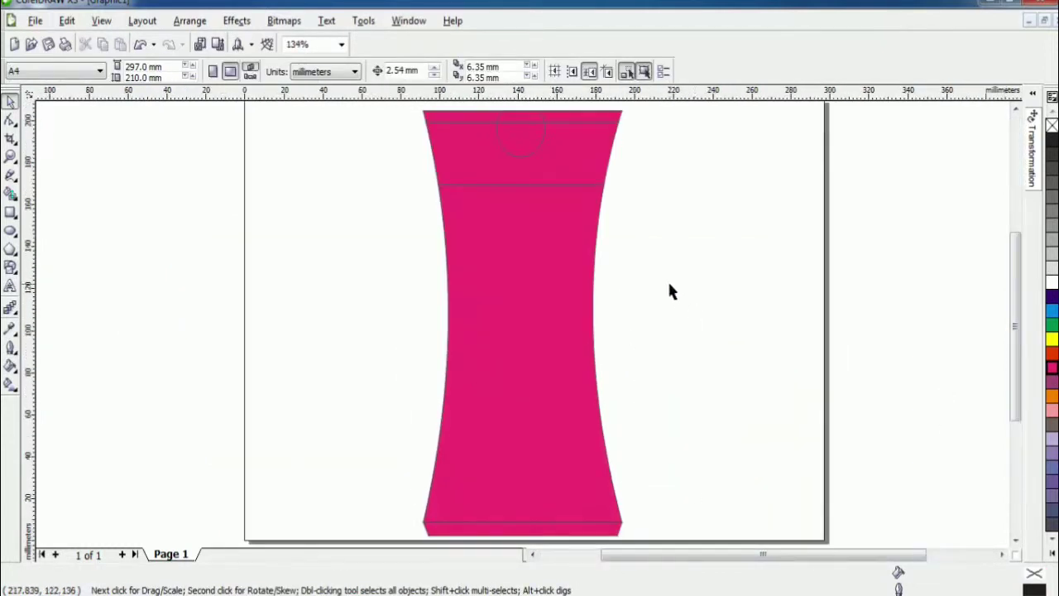
pyautogui.click(495, 529)
pyautogui.press('g')
pyautogui.scroll(3, 523, 534)
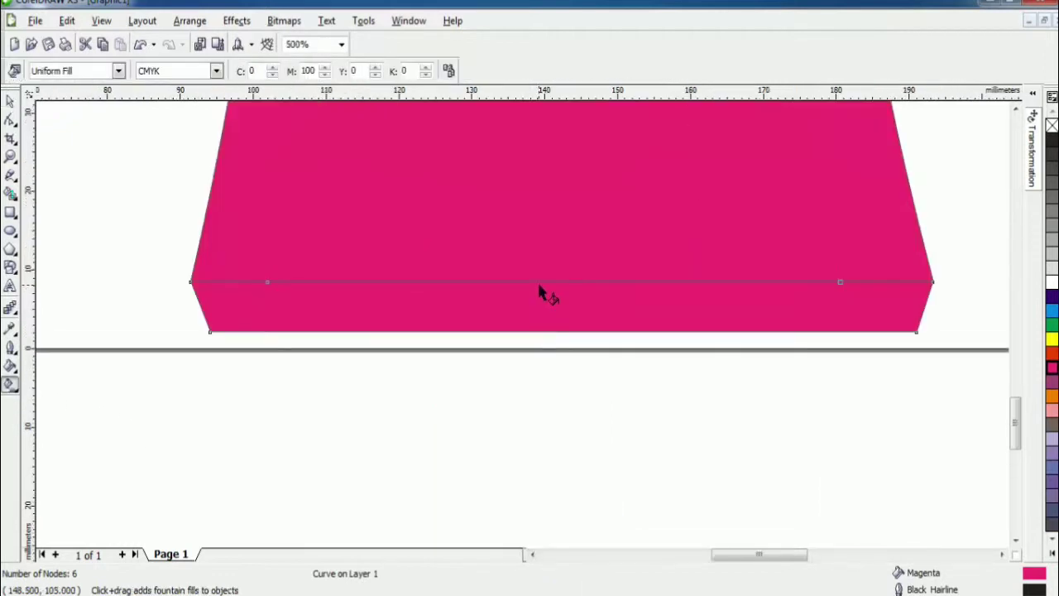
pyautogui.moveTo(542, 286); pyautogui.dragTo(542, 331)
pyautogui.click(1052, 372)
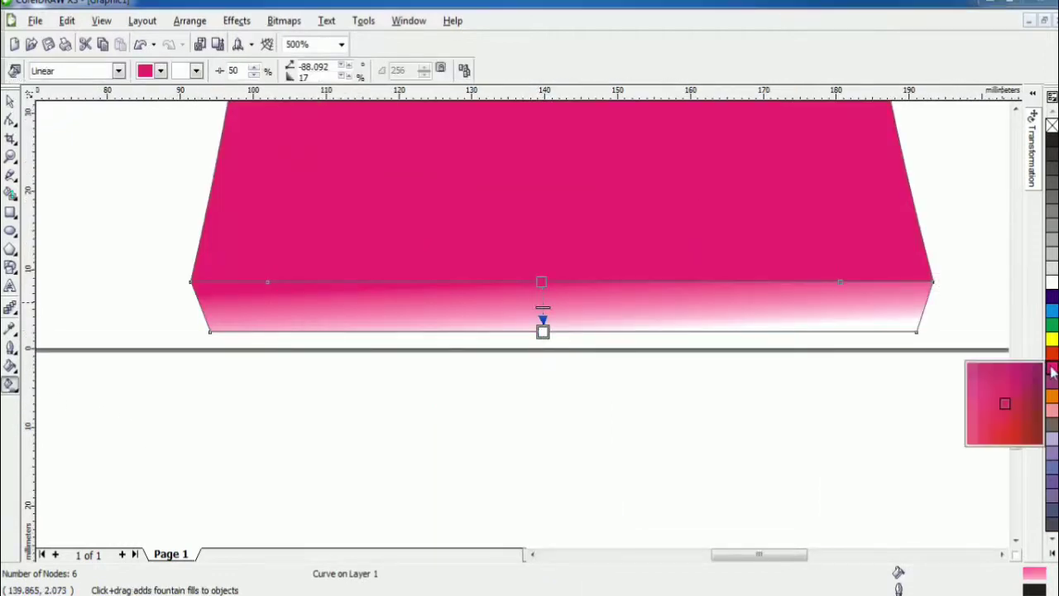
pyautogui.click(1039, 424)
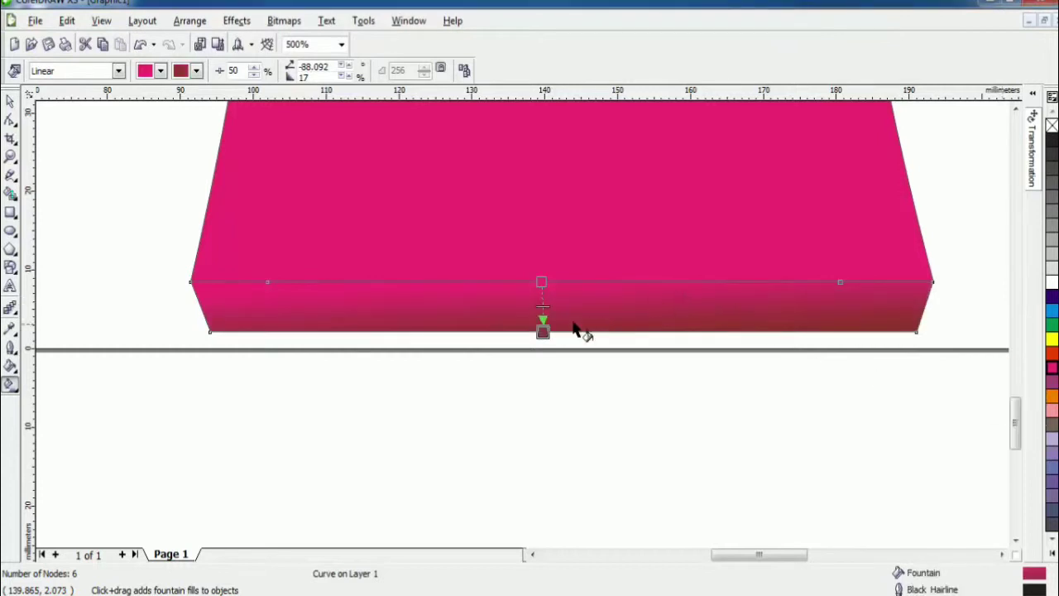
# - Set the angle of the bottom strip's linear fountain fill to 90 degrees
pyautogui.moveTo(331, 66); pyautogui.dragTo(275, 64)
pyautogui.write('90')
pyautogui.press('Return')
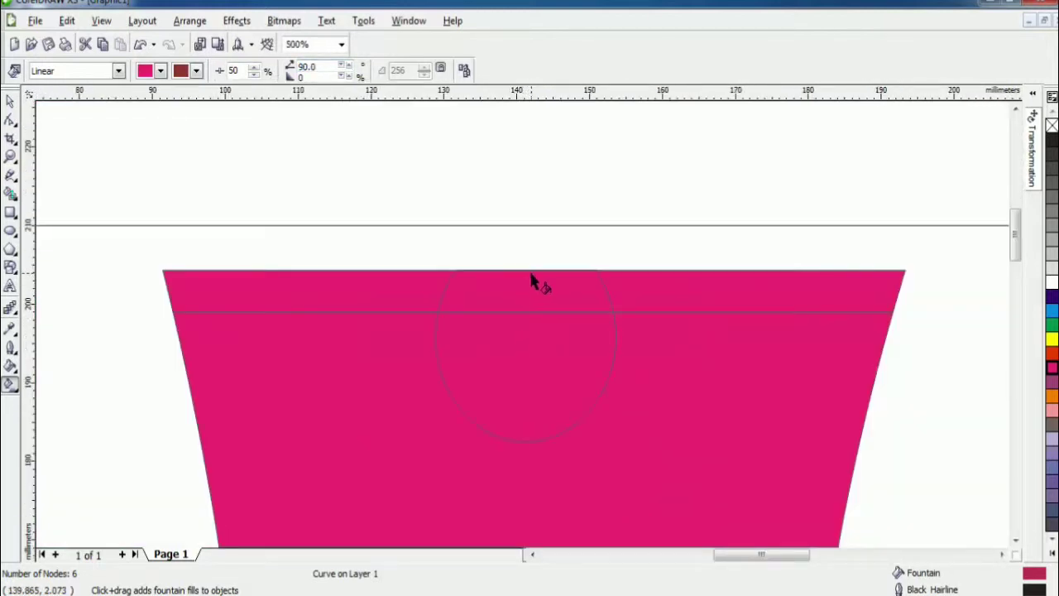
pyautogui.moveTo(532, 270); pyautogui.dragTo(531, 313)
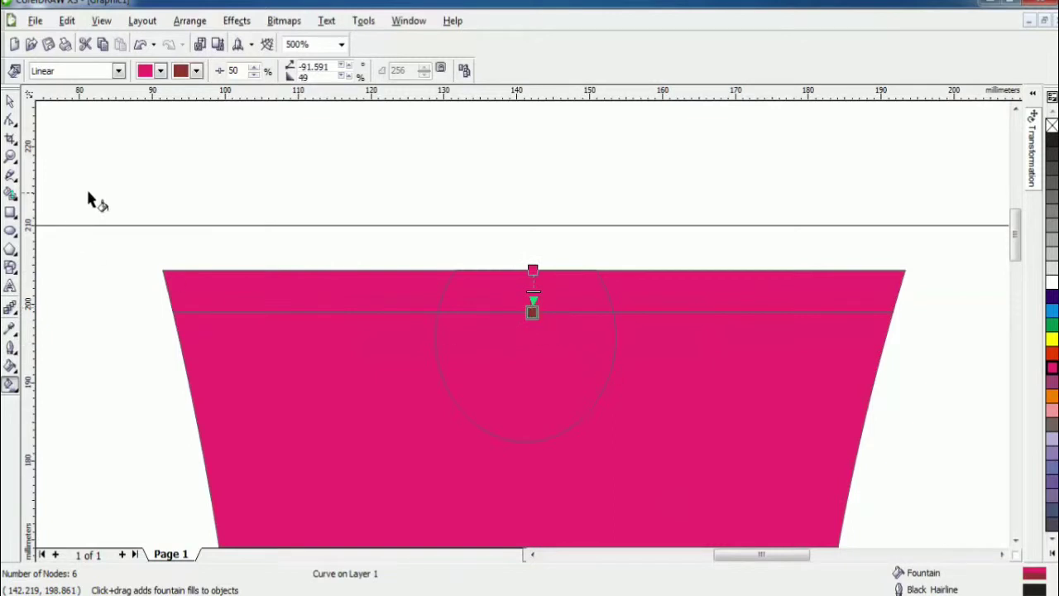
pyautogui.hotkey('ctrl', 'z')
pyautogui.click(10, 102)
pyautogui.hotkey('ctrl', 'z')
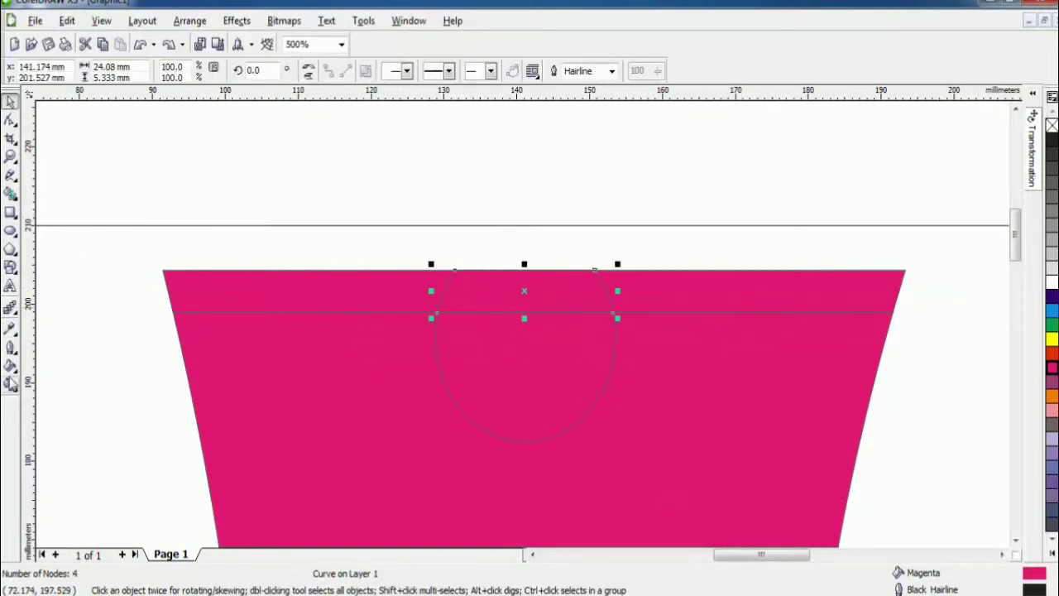
# - Apply a vertical linear fountain fill to the upper ellipse piece, running from magenta at the top to dark red at the bottom
pyautogui.click(11, 382)
pyautogui.moveTo(528, 270); pyautogui.dragTo(526, 312)
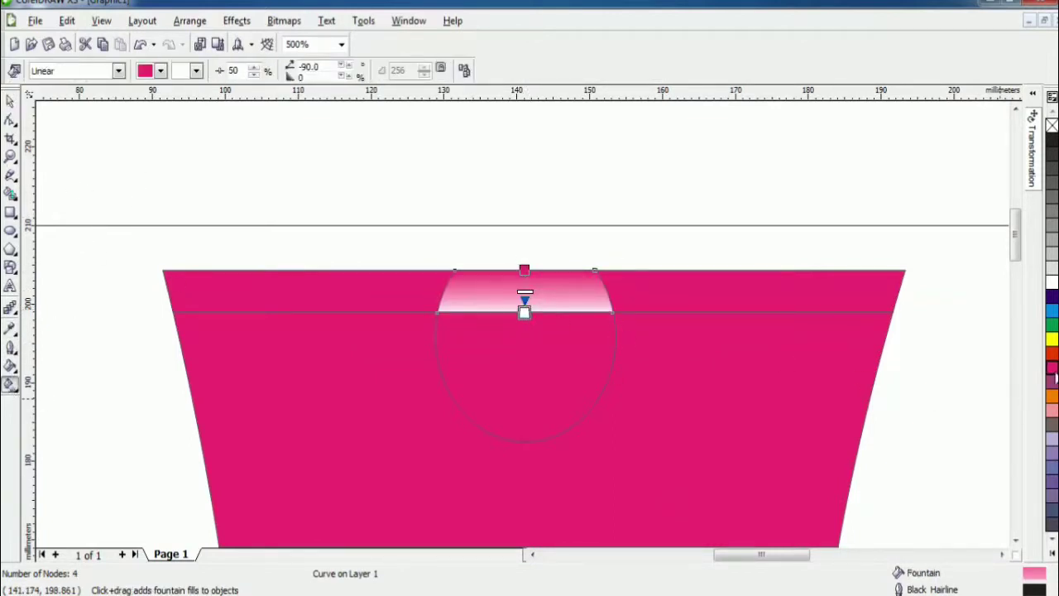
pyautogui.moveTo(1055, 370); pyautogui.dragTo(1041, 422)
pyautogui.press('space')
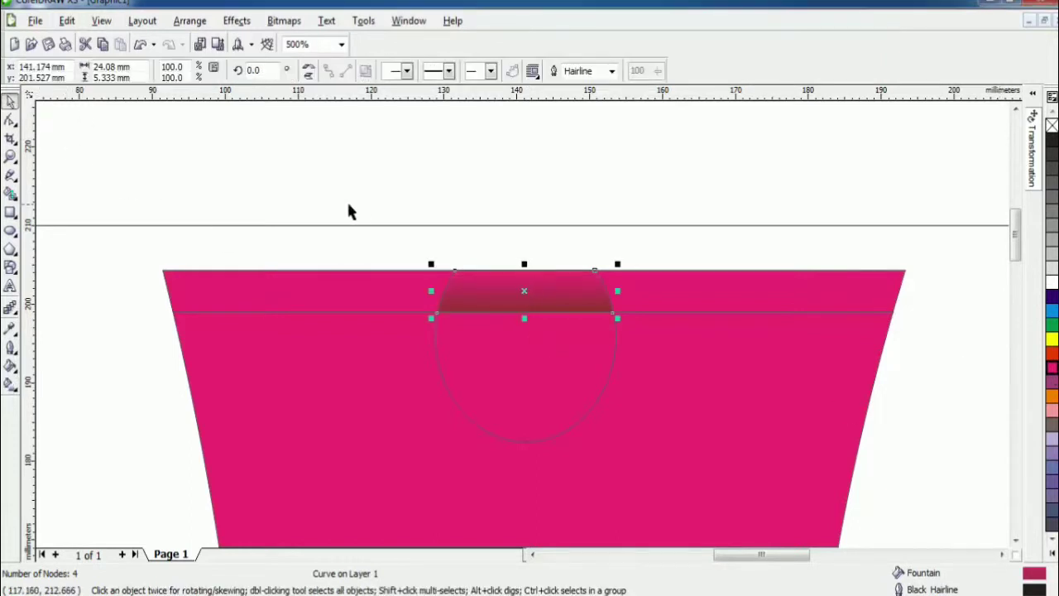
# - Give the lower ellipse piece a radial fountain fill with magenta at the centre and dark red at the outer edge
pyautogui.press('Tab')
pyautogui.click(11, 383)
pyautogui.moveTo(523, 361); pyautogui.dragTo(593, 403)
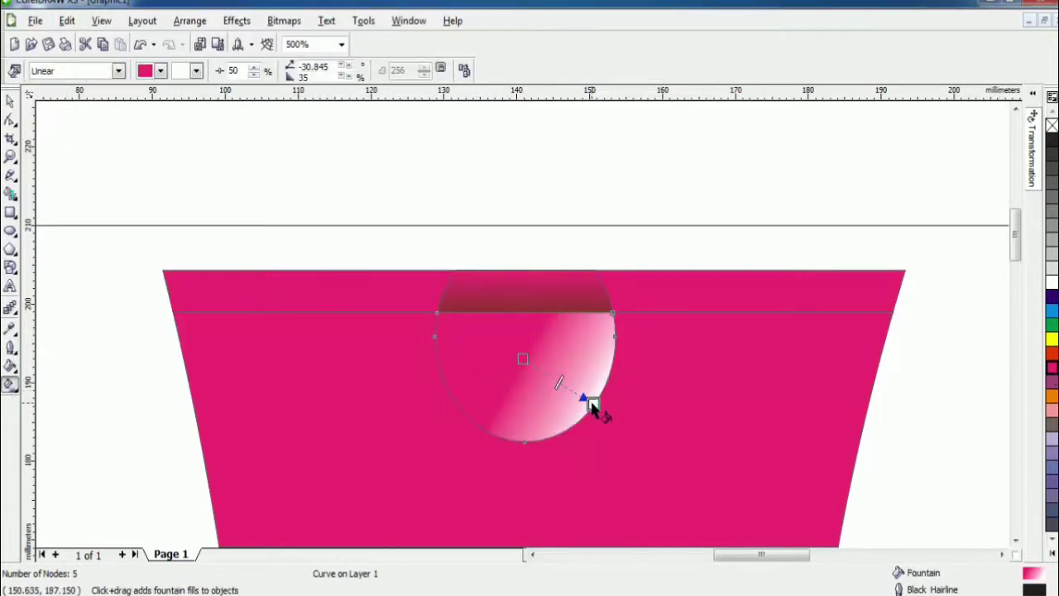
pyautogui.click(119, 71)
pyautogui.click(66, 120)
pyautogui.moveTo(525, 377); pyautogui.dragTo(572, 413)
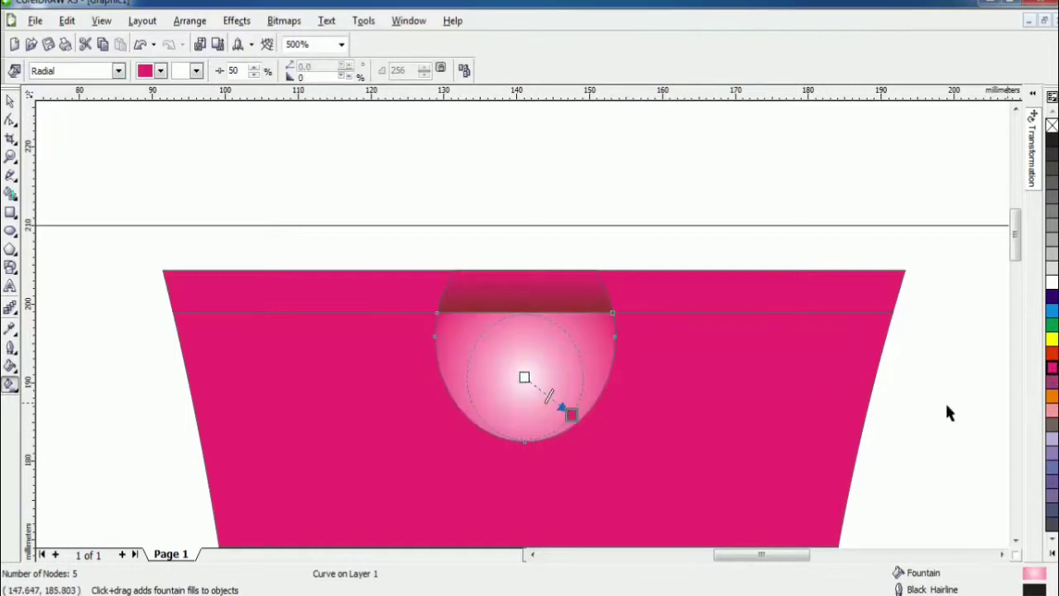
pyautogui.moveTo(528, 385); pyautogui.dragTo(525, 379)
pyautogui.click(1053, 374)
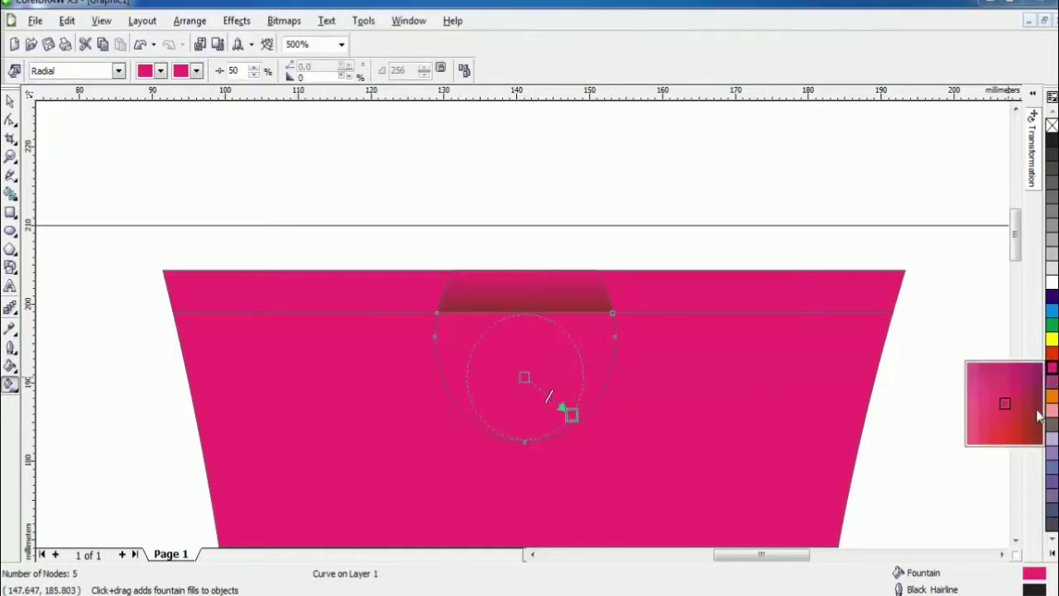
pyautogui.moveTo(583, 418)
pyautogui.mouseDown()
pyautogui.moveTo(572, 416)
pyautogui.moveTo(590, 428)
pyautogui.mouseUp()
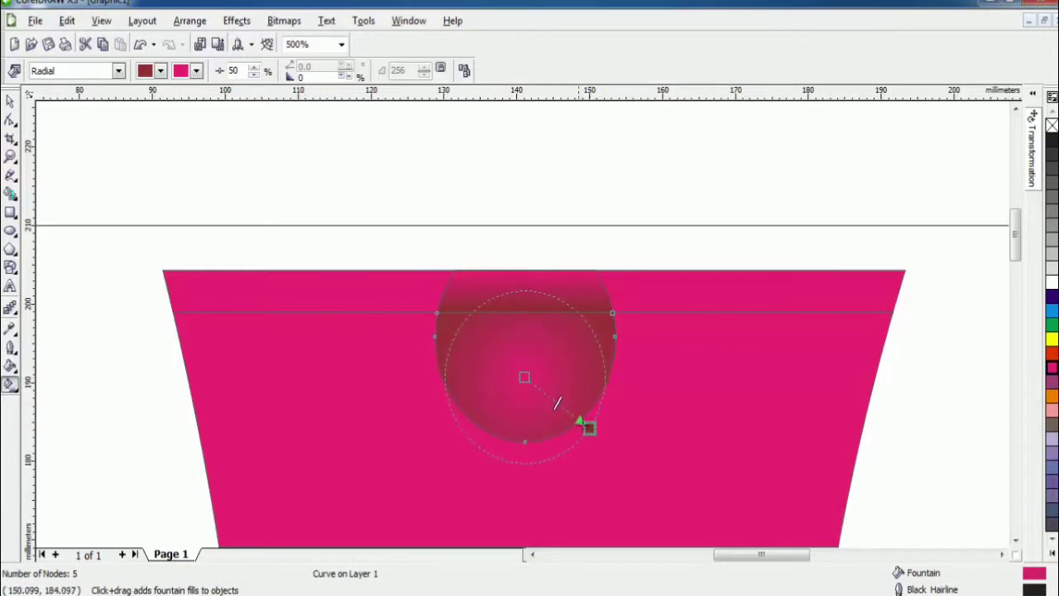
pyautogui.click(10, 100)
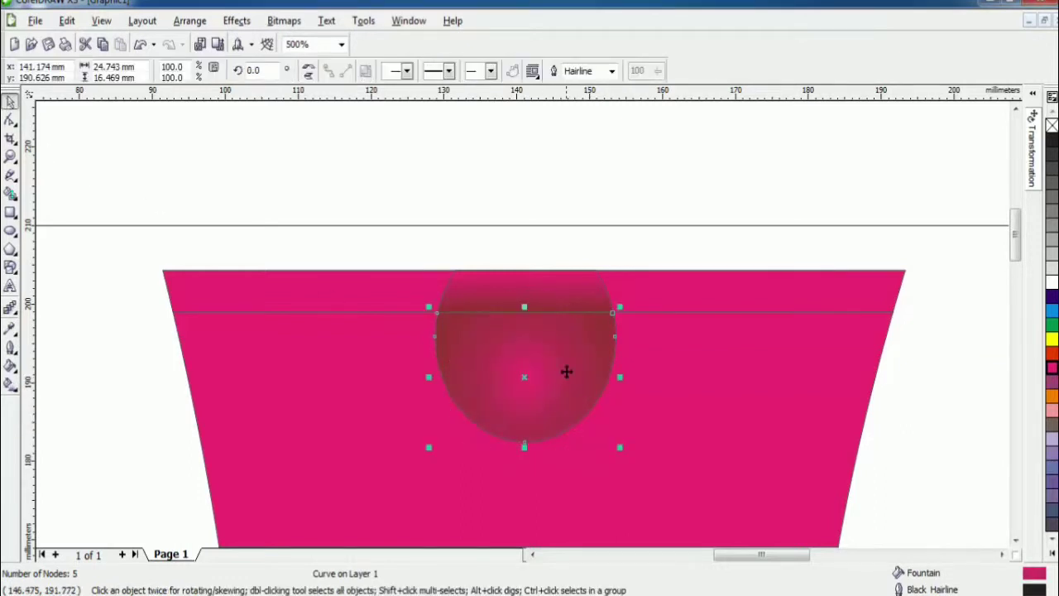
# - Move the radial fill's centre up, set its midpoint to about 9%, and add a magenta colour node at about 47%
pyautogui.click(10, 383)
pyautogui.moveTo(506, 296); pyautogui.dragTo(506, 253)
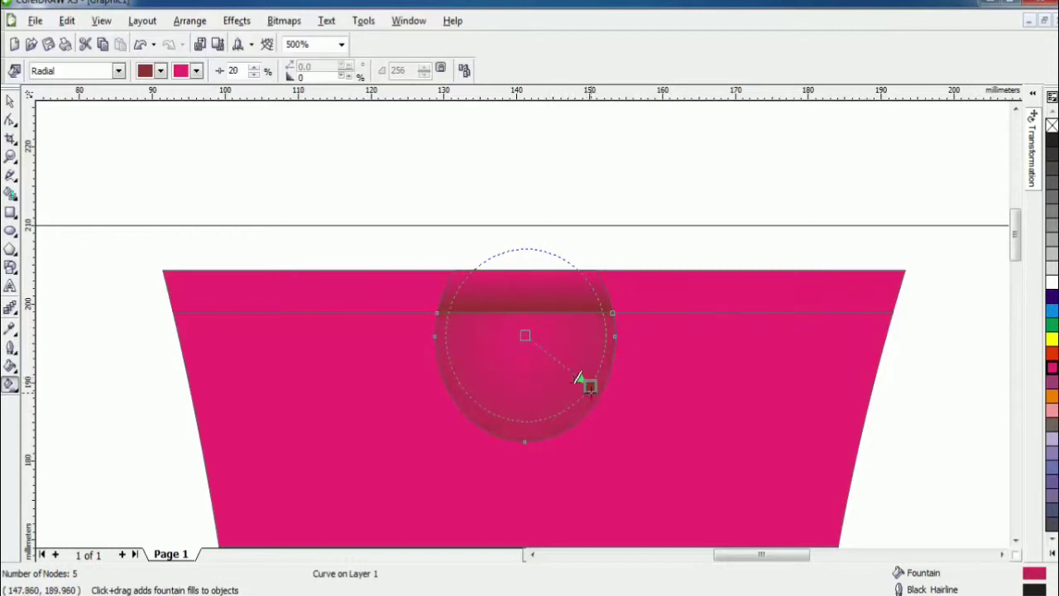
pyautogui.moveTo(577, 376); pyautogui.dragTo(580, 384)
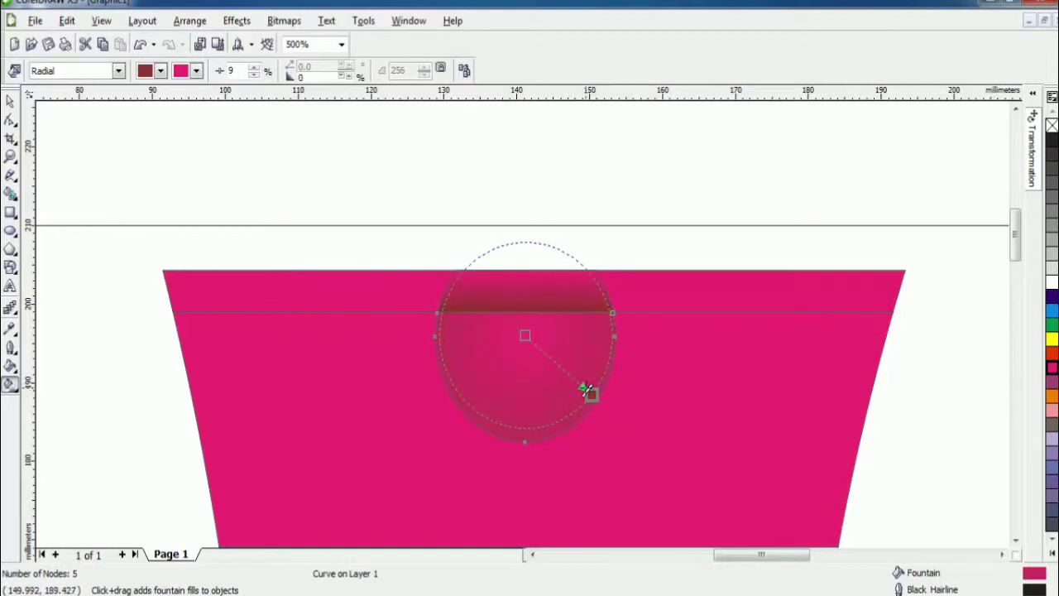
pyautogui.doubleClick(561, 368)
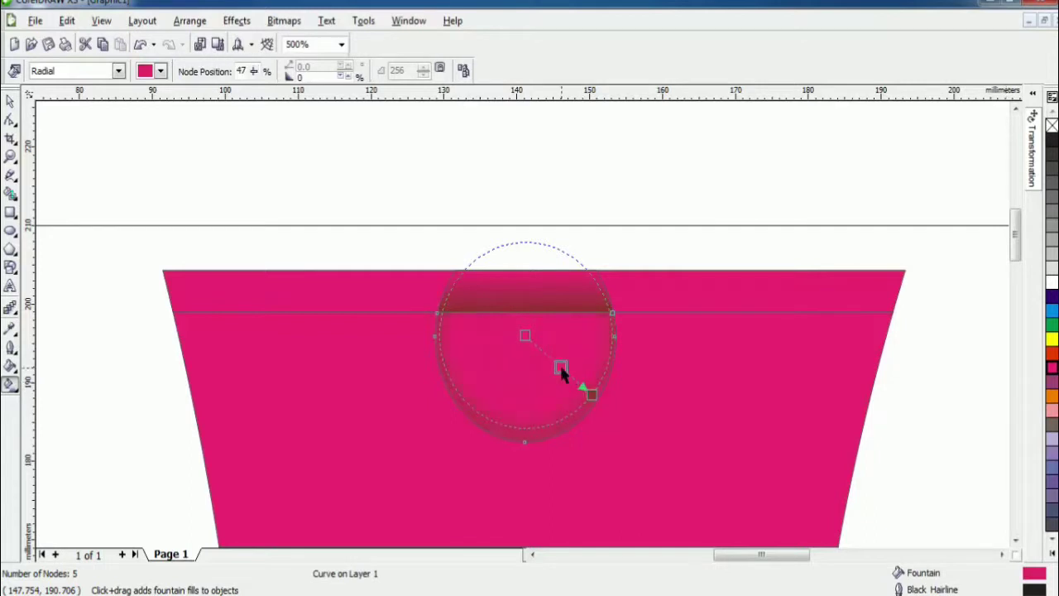
# - Pull the radial fill's outer end slightly inward and add a dark red colour node at about 12% near that end
pyautogui.scroll(4, 571, 381)
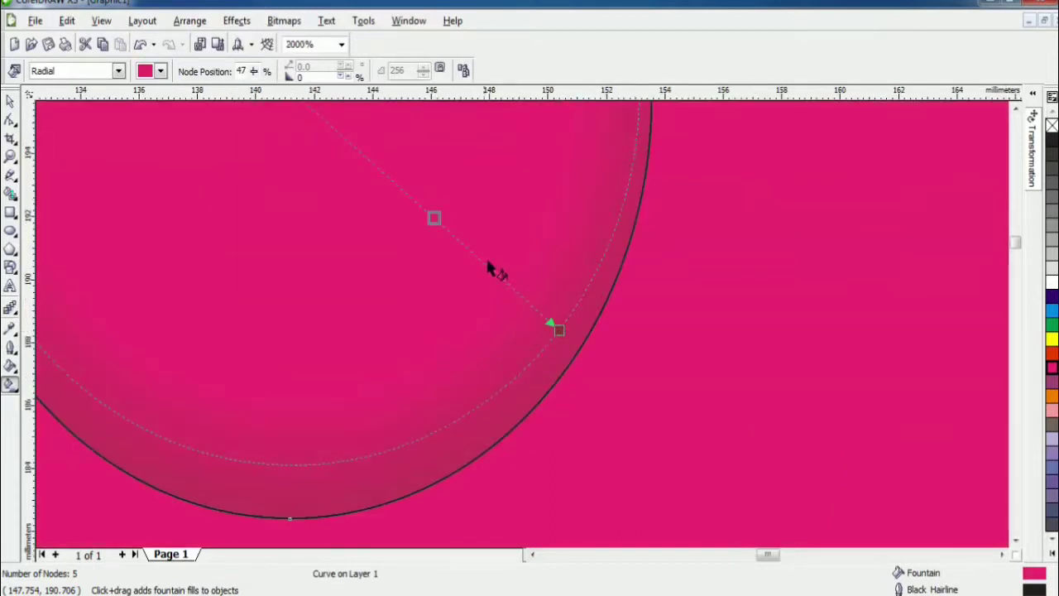
pyautogui.moveTo(435, 218); pyautogui.dragTo(454, 236)
pyautogui.moveTo(559, 330); pyautogui.dragTo(542, 316)
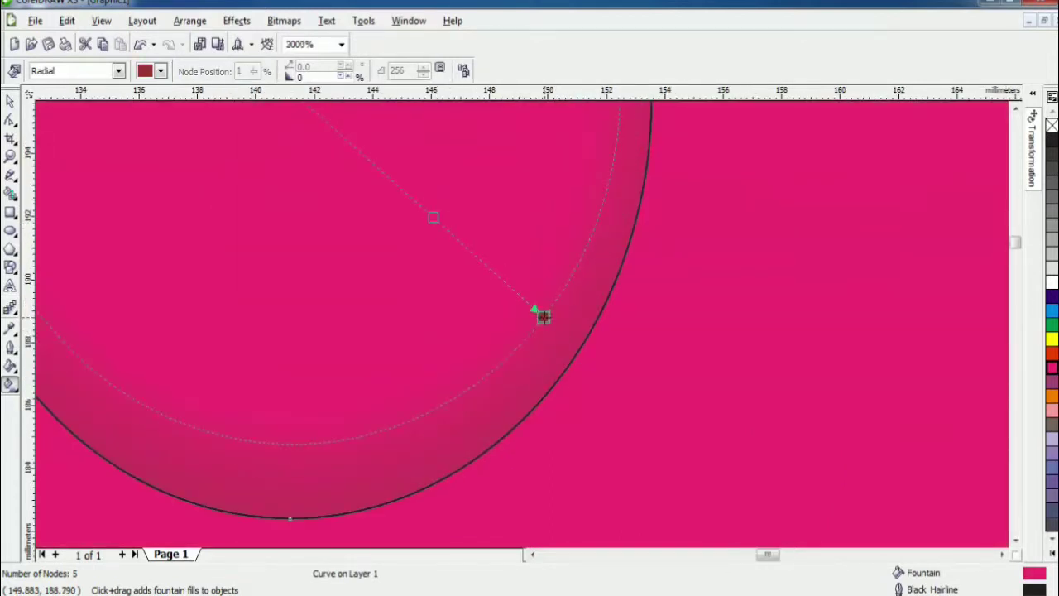
pyautogui.moveTo(1051, 375); pyautogui.dragTo(1044, 420)
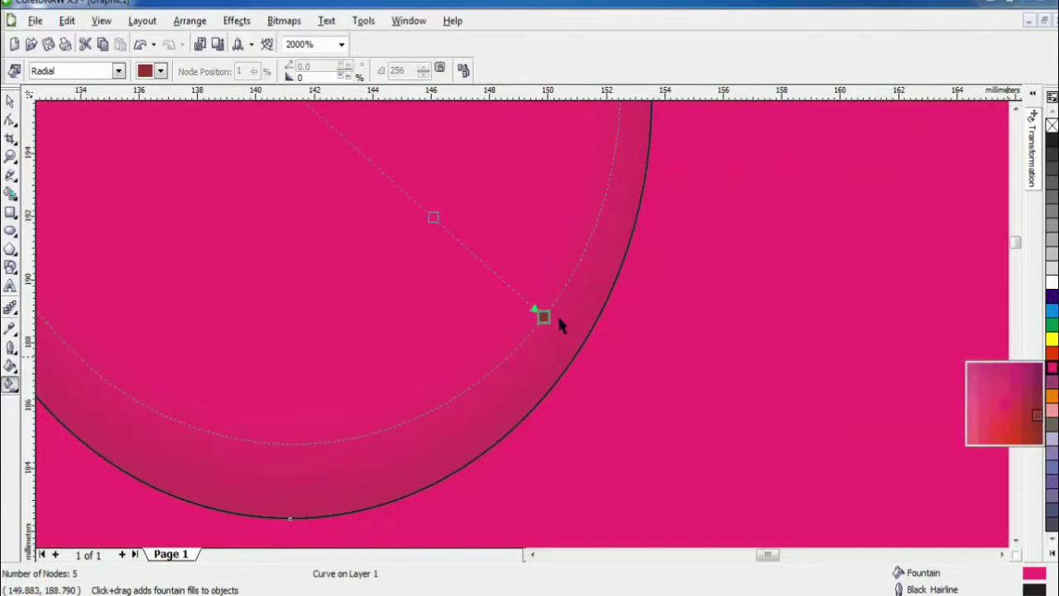
pyautogui.moveTo(534, 311); pyautogui.dragTo(528, 304)
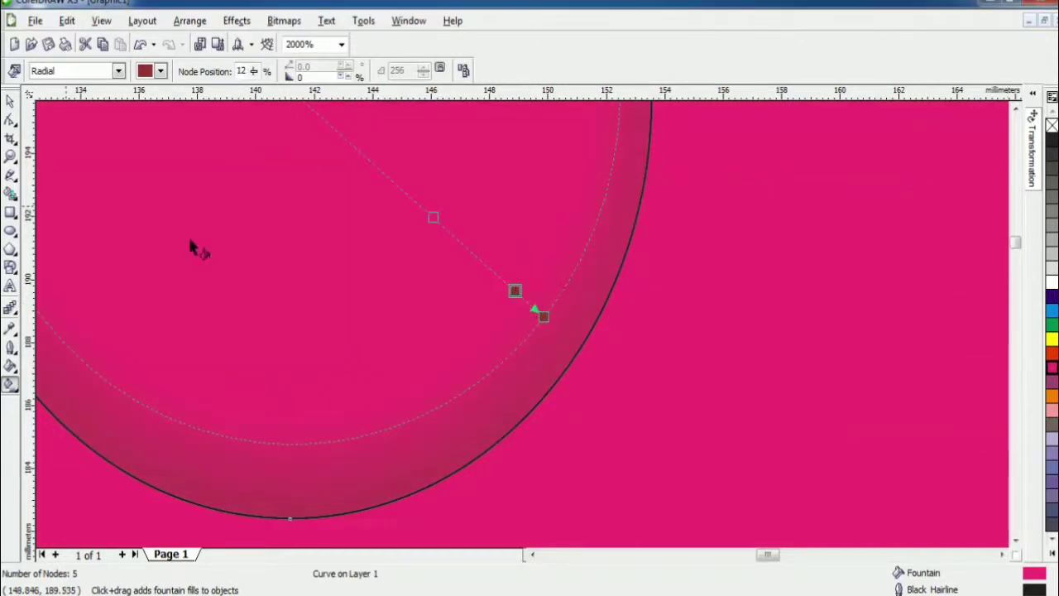
pyautogui.press('space')
# - Select both ellipse pieces and remove their outlines
pyautogui.scroll(-4, 528, 327)
pyautogui.scroll(-1, 259, 289)
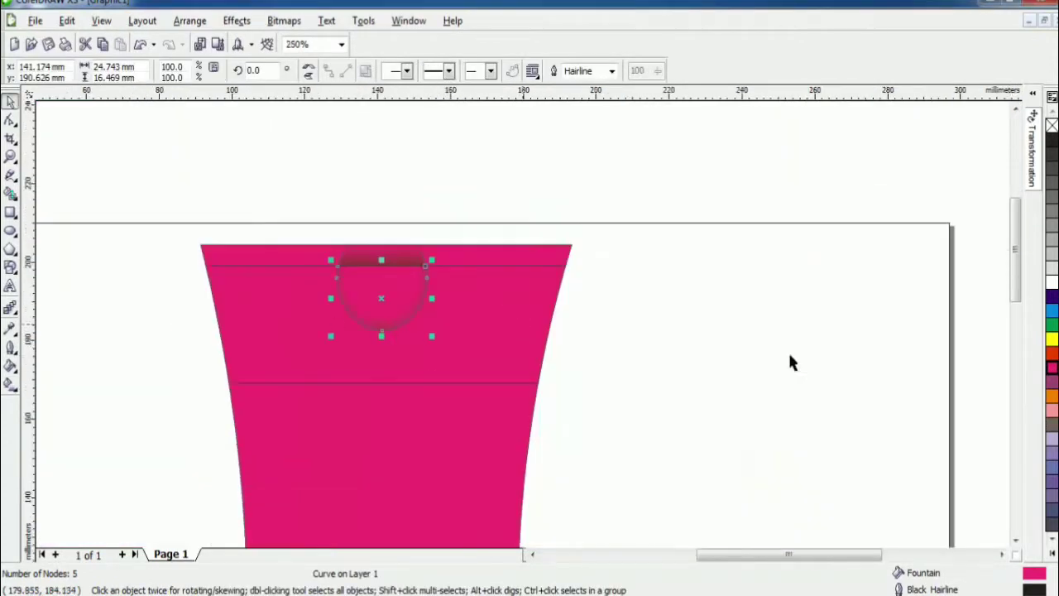
pyautogui.click(790, 354)
pyautogui.scroll(-2, 521, 320)
pyautogui.scroll(2, 522, 322)
pyautogui.scroll(-2, 528, 308)
pyautogui.scroll(6, 522, 331)
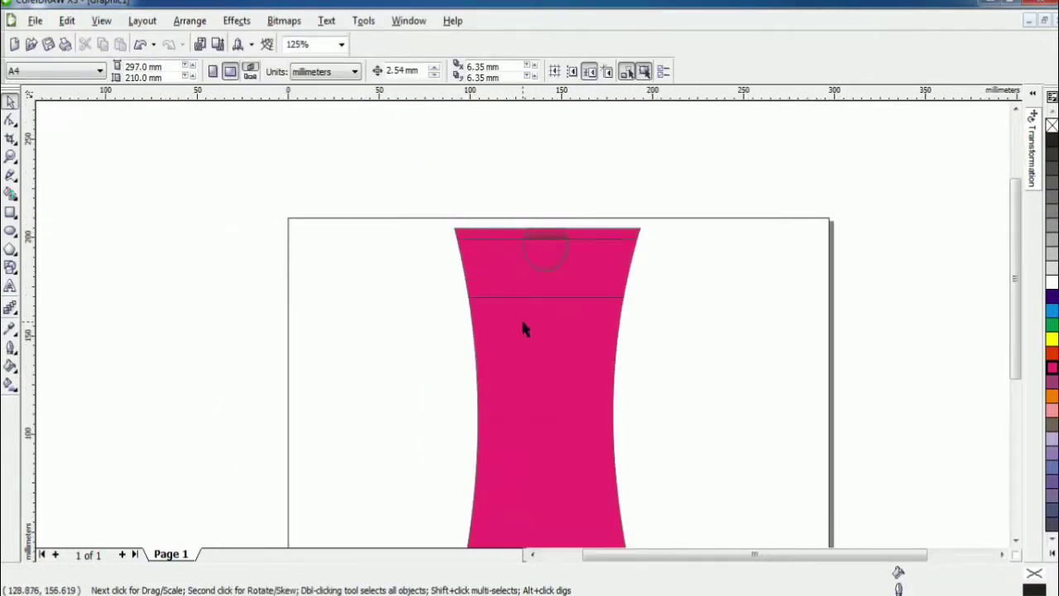
pyautogui.click(568, 146)
pyautogui.click(740, 362)
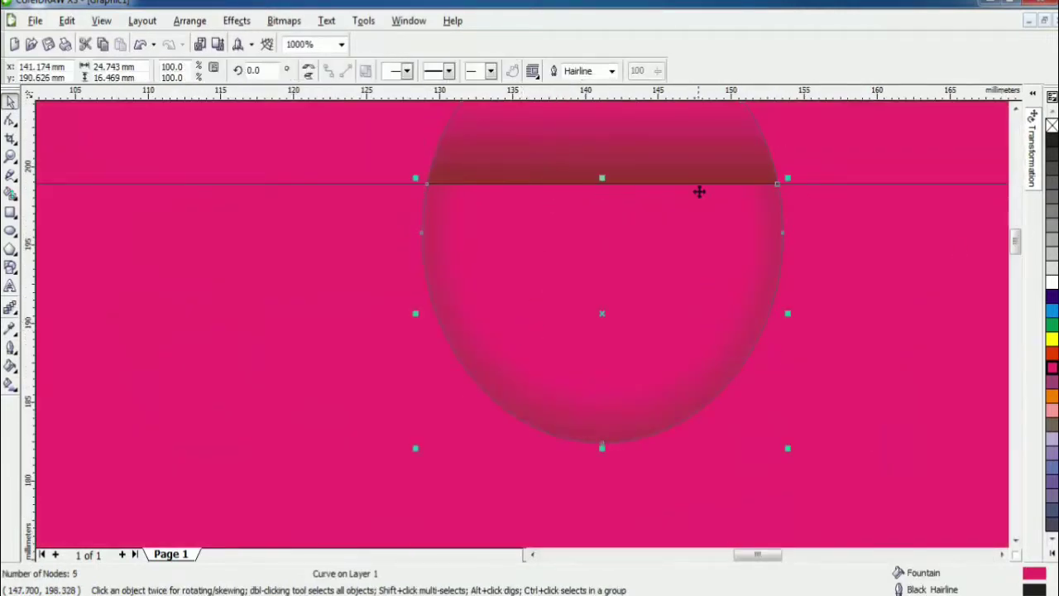
pyautogui.keyDown('shift'); pyautogui.click(697, 149); pyautogui.keyUp('shift')
pyautogui.rightClick(1052, 125)
pyautogui.scroll(-2, 546, 343)
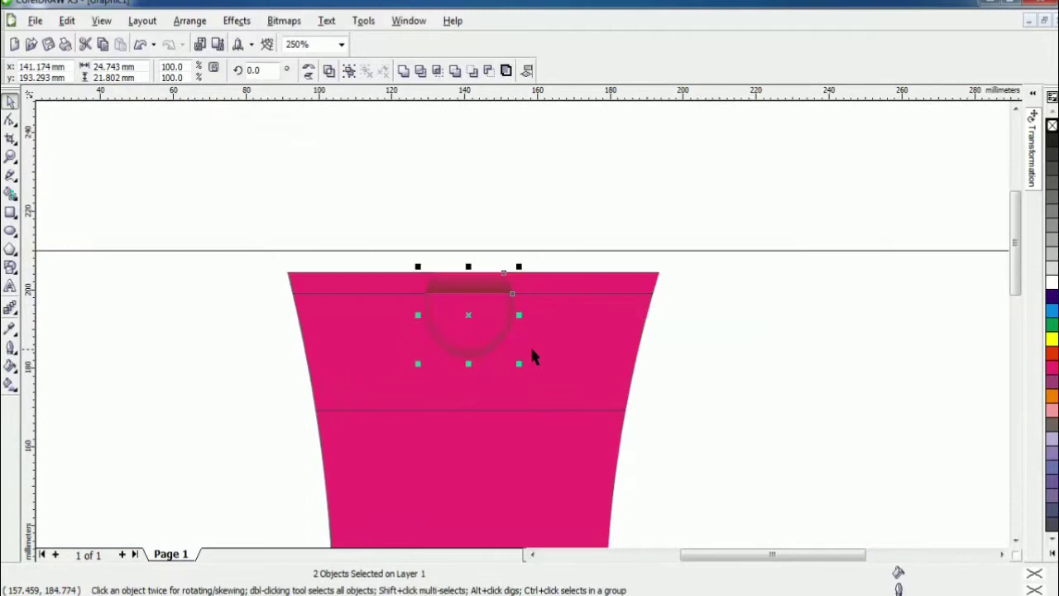
# - Give the top strip and upper band a 2.0 pt, 40% Black outline that scales with the image
pyautogui.click(563, 281)
pyautogui.keyDown('shift'); pyautogui.click(574, 355); pyautogui.keyUp('shift')
pyautogui.click(11, 349)
pyautogui.click(31, 350)
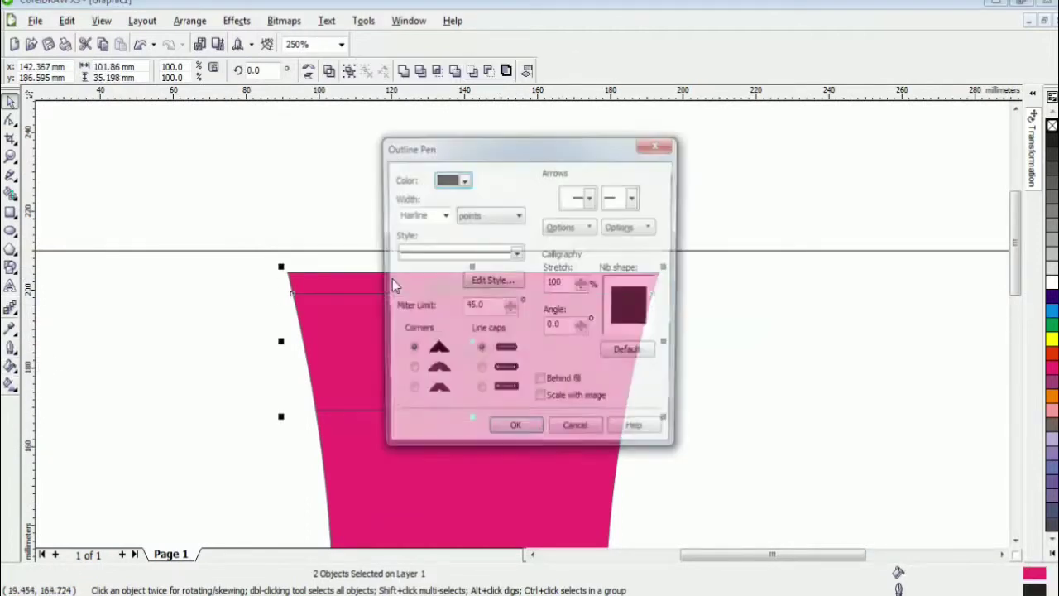
pyautogui.click(444, 216)
pyautogui.click(420, 275)
pyautogui.click(463, 179)
pyautogui.click(438, 211)
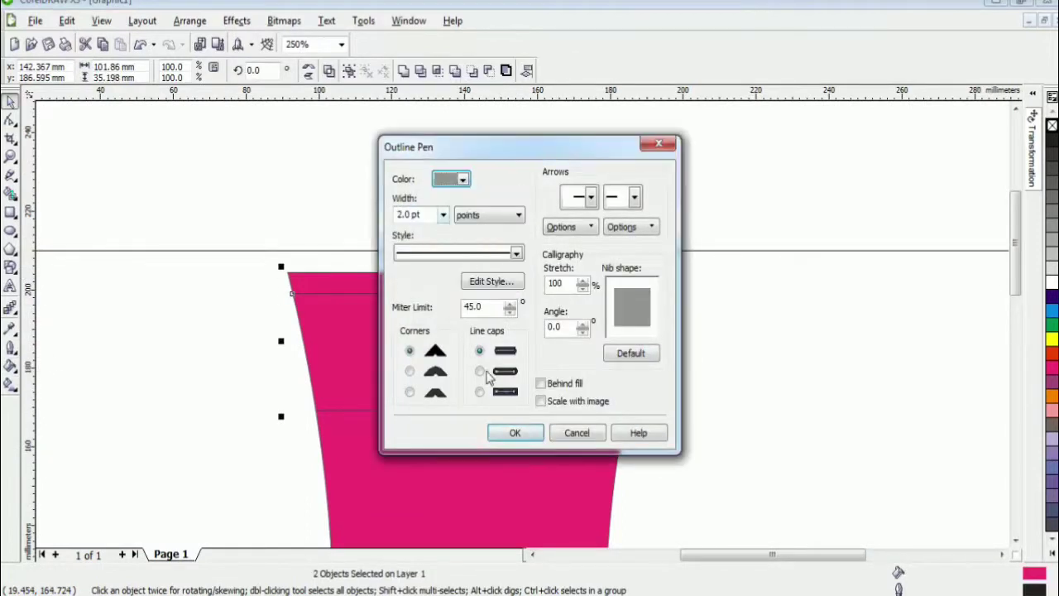
pyautogui.click(541, 401)
pyautogui.click(534, 434)
# - Remove the outline from the large main body piece below the upper band
pyautogui.click(594, 476)
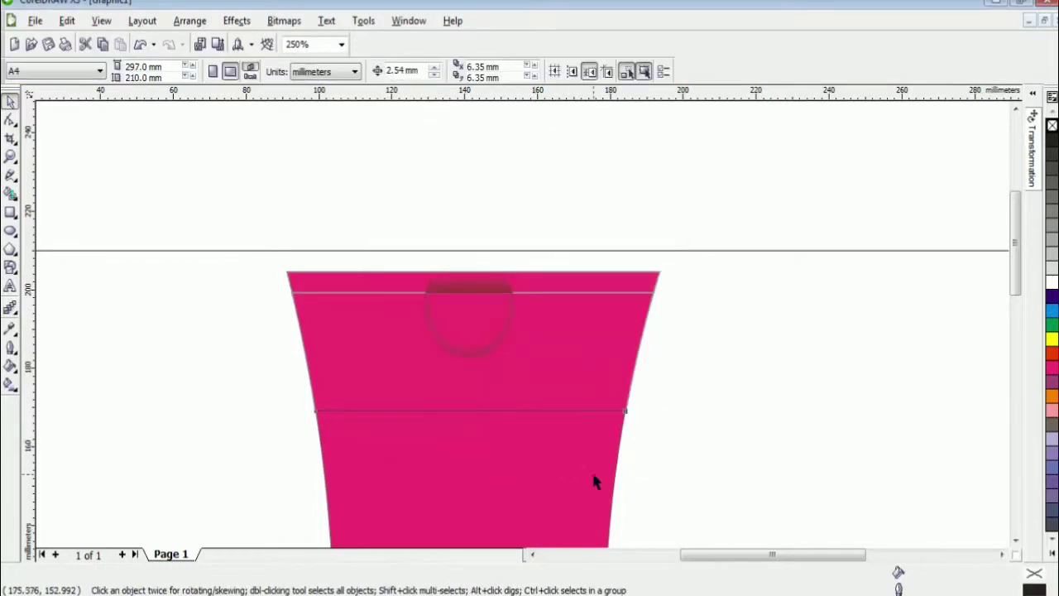
pyautogui.rightClick(1052, 125)
pyautogui.click(837, 348)
pyautogui.scroll(2, 460, 401)
pyautogui.scroll(-2, 523, 323)
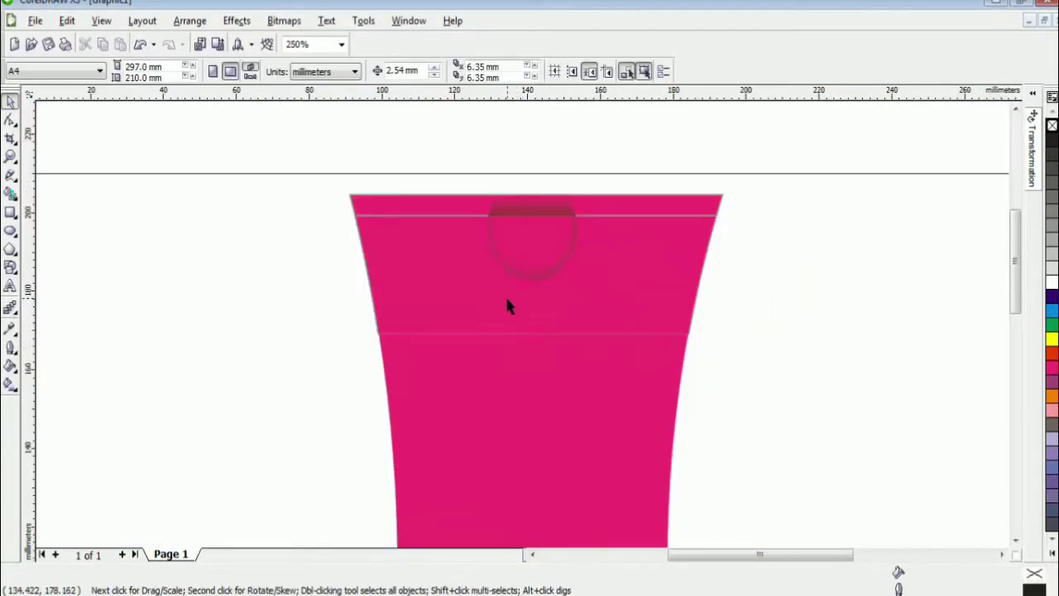
# - Remove the outlines from the top strip and the upper band
pyautogui.click(426, 200)
pyautogui.rightClick(1052, 127)
pyautogui.press('Escape')
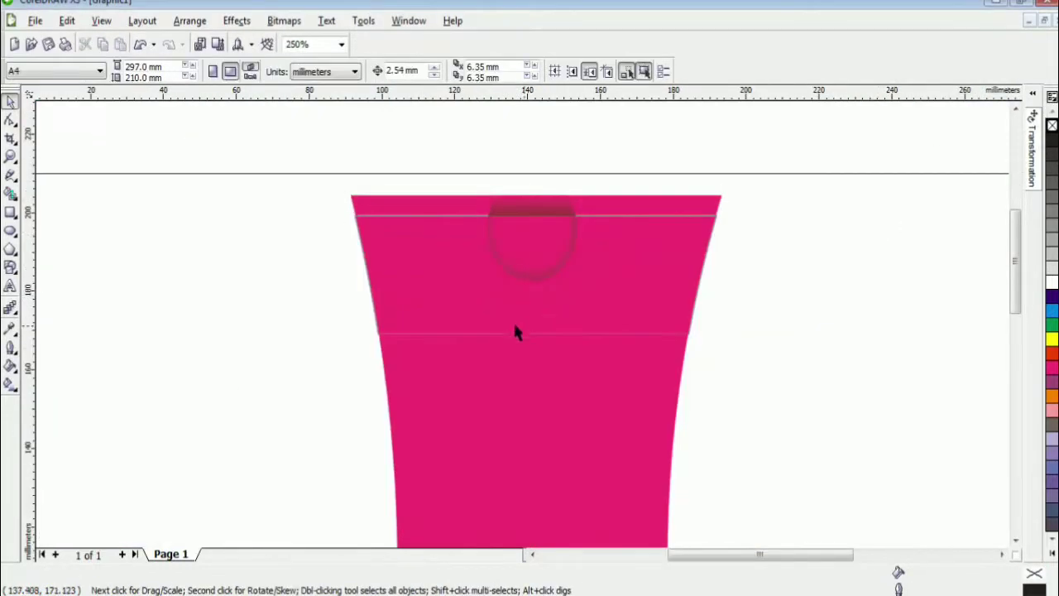
pyautogui.scroll(2, 526, 319)
pyautogui.click(539, 316)
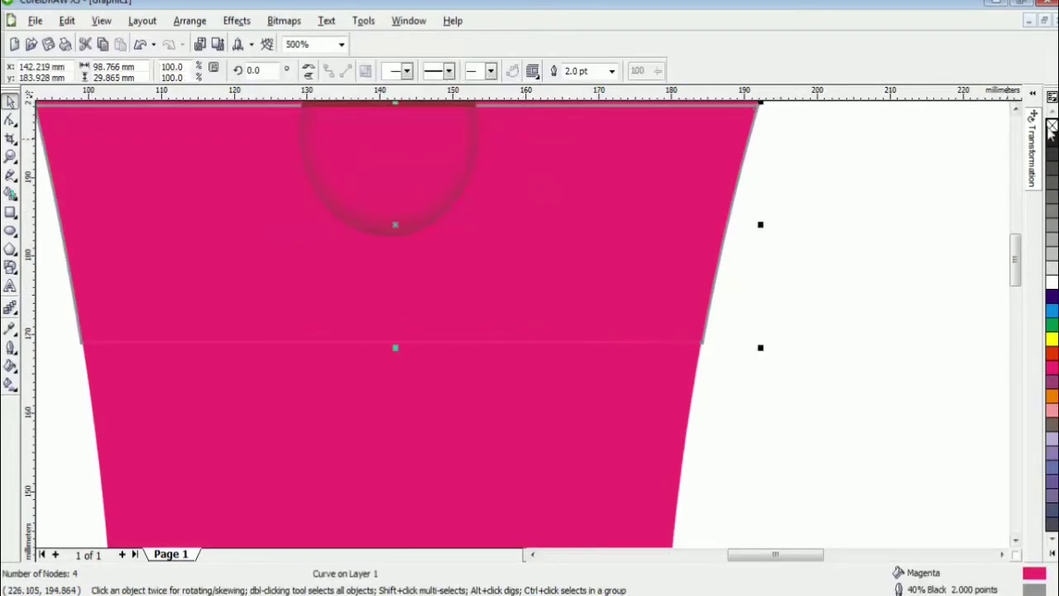
pyautogui.press('Escape')
# - Apply an upward linear fountain fill to the top strip with magenta at both ends
pyautogui.scroll(-2, 518, 197)
pyautogui.scroll(2, 491, 345)
pyautogui.click(585, 263)
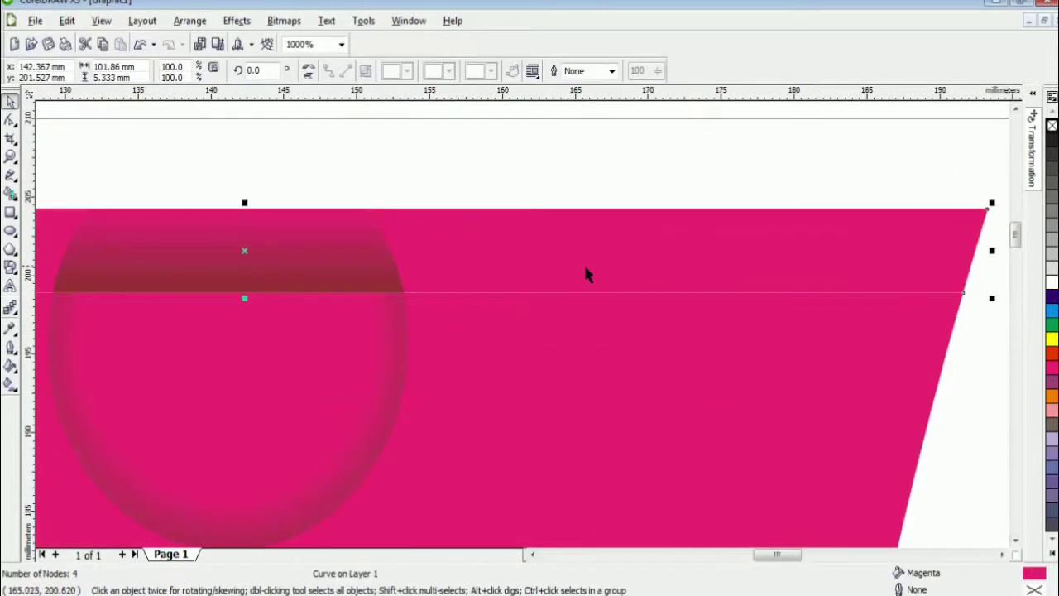
pyautogui.press('g')
pyautogui.moveTo(486, 288); pyautogui.dragTo(488, 216)
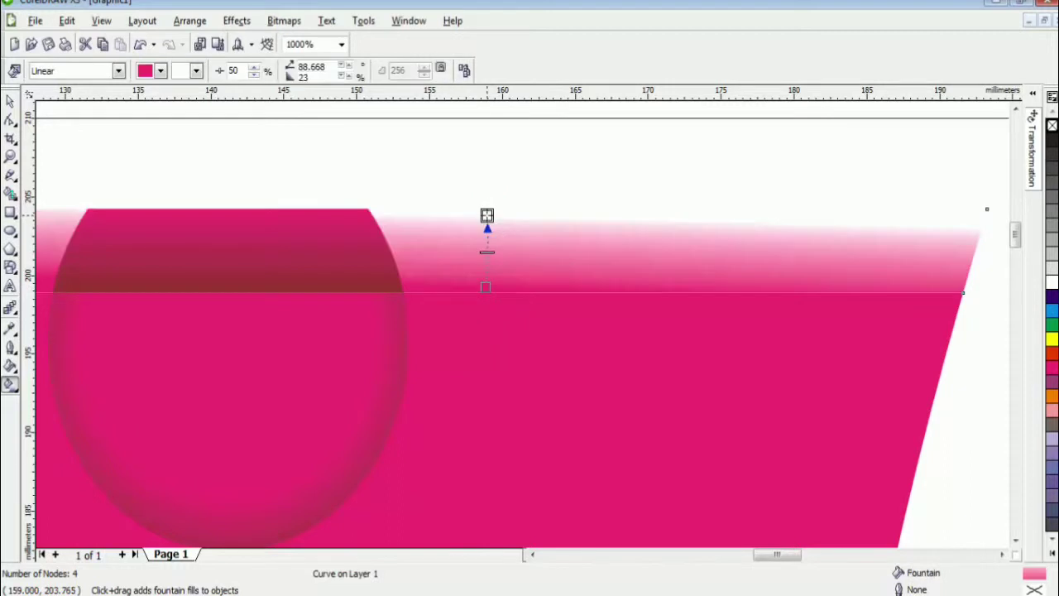
pyautogui.moveTo(1048, 371); pyautogui.dragTo(489, 215)
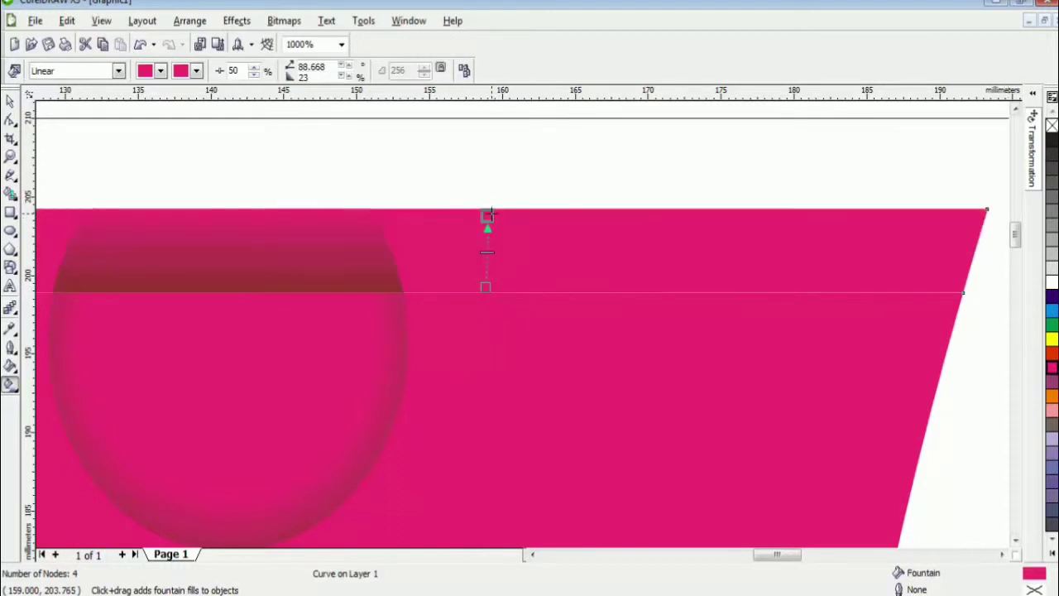
# - Change the lower end of the top strip's fill to dark red, with a midpoint of 12% and an angle of 90 degrees
pyautogui.click(1051, 372)
pyautogui.click(1036, 440)
pyautogui.hotkey('ctrl', 'z')
pyautogui.moveTo(1052, 377); pyautogui.dragTo(1038, 429)
pyautogui.moveTo(503, 293); pyautogui.dragTo(489, 287)
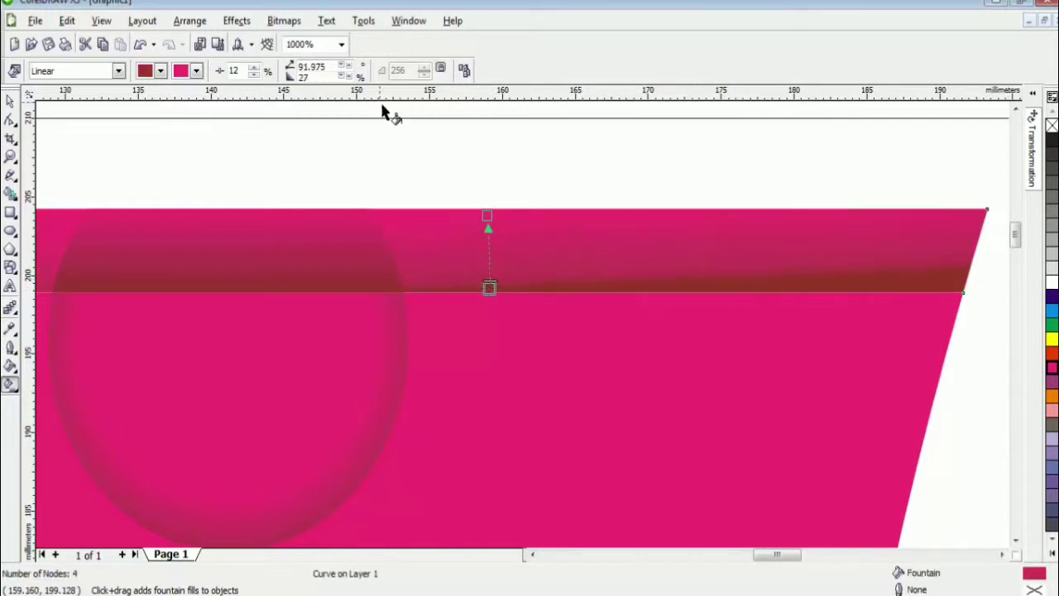
pyautogui.write('90')
pyautogui.press('Return')
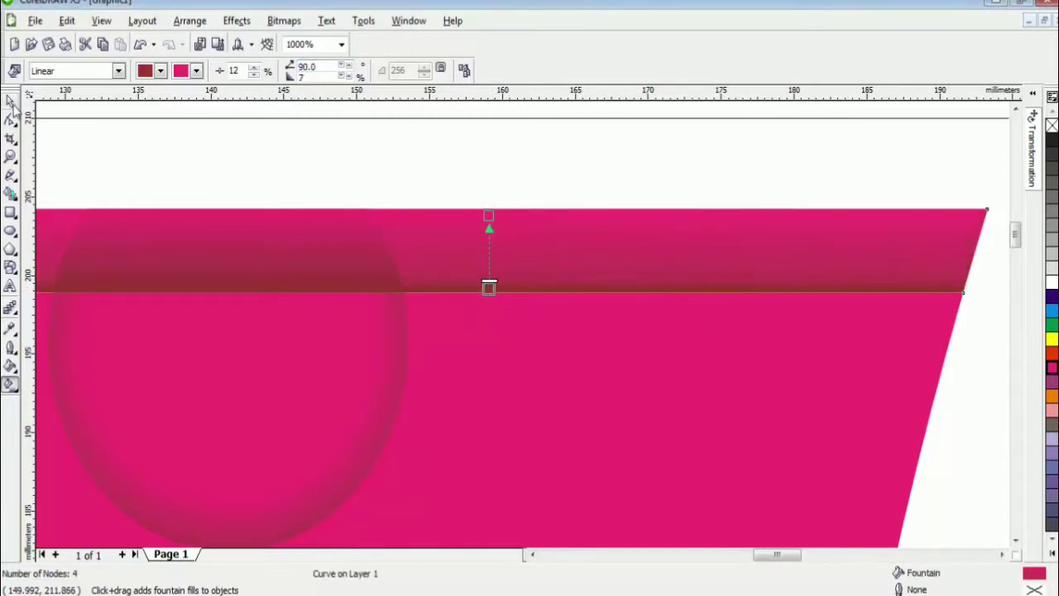
pyautogui.click(10, 103)
# - Set the fountain fill angle of the cutout's piece in the top strip to 90 degrees
pyautogui.scroll(-2, 521, 325)
pyautogui.scroll(1, 501, 343)
pyautogui.click(567, 240)
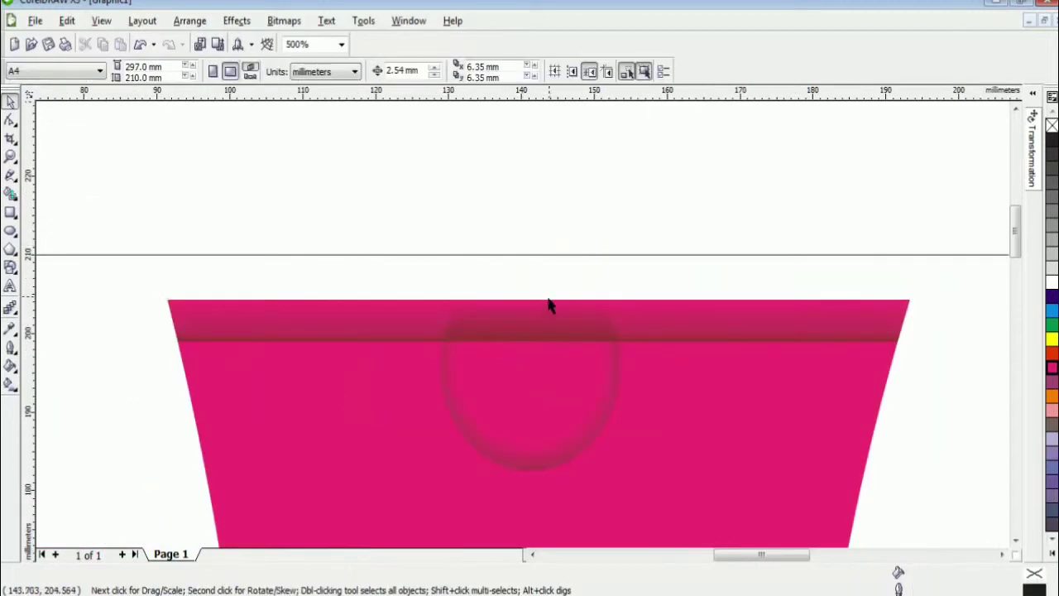
pyautogui.scroll(-1, 549, 306)
pyautogui.click(521, 333)
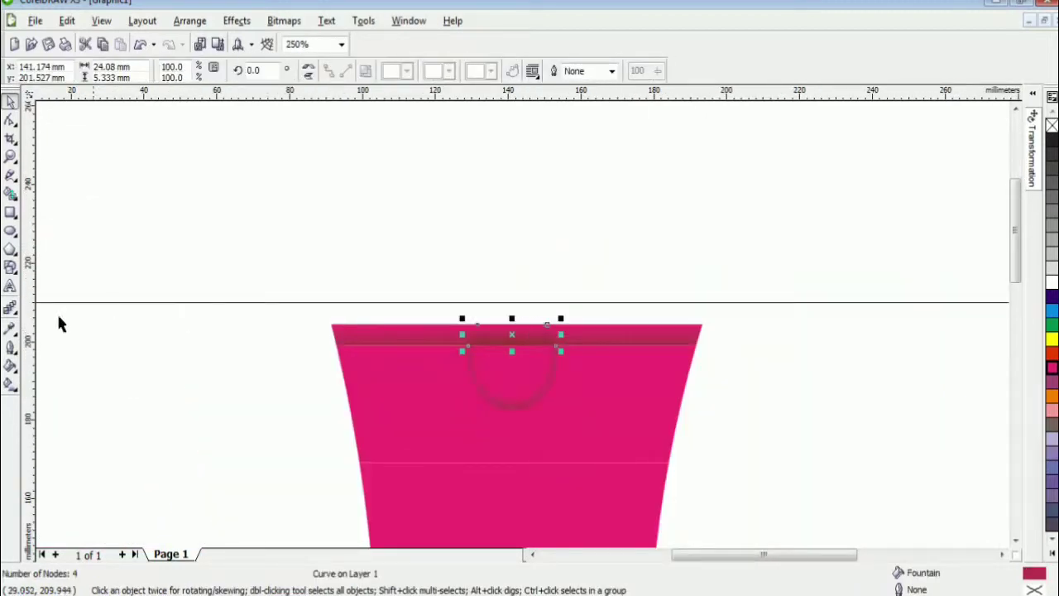
pyautogui.click(10, 384)
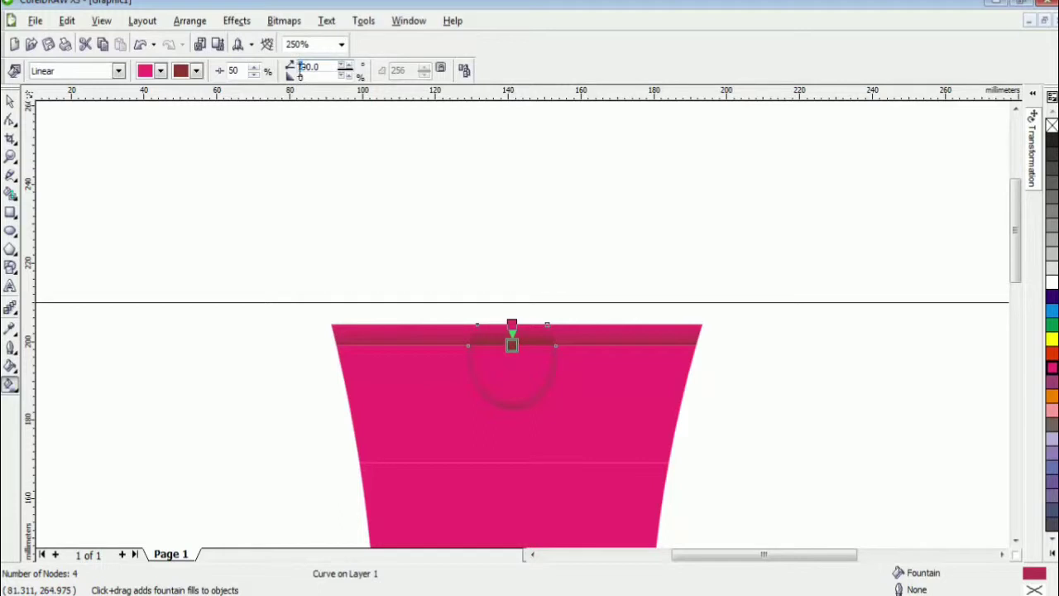
pyautogui.press('Return')
pyautogui.click(10, 101)
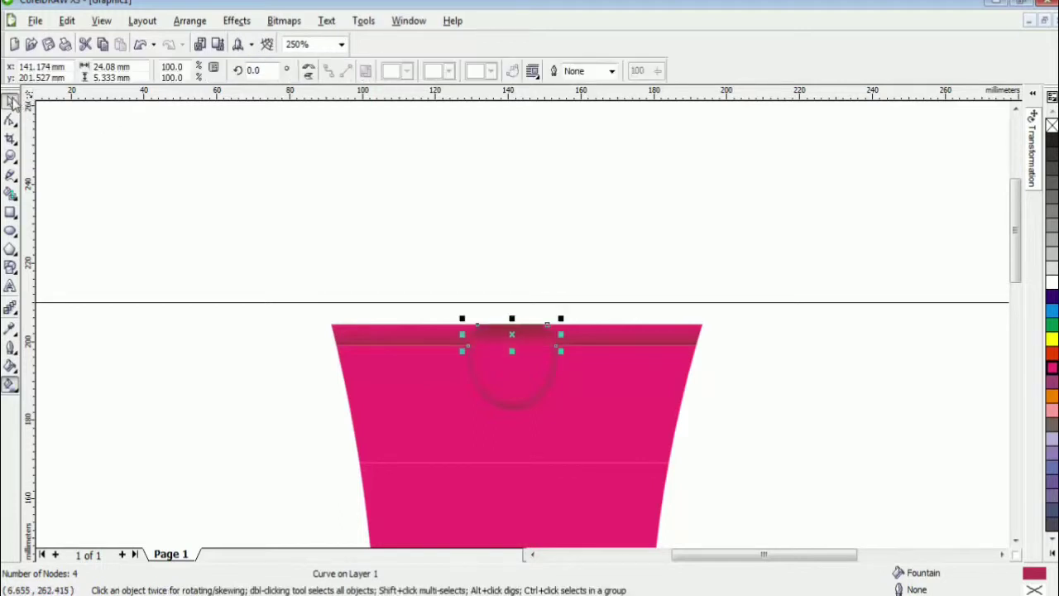
pyautogui.click(439, 292)
pyautogui.scroll(-2, 524, 329)
pyautogui.scroll(1, 532, 347)
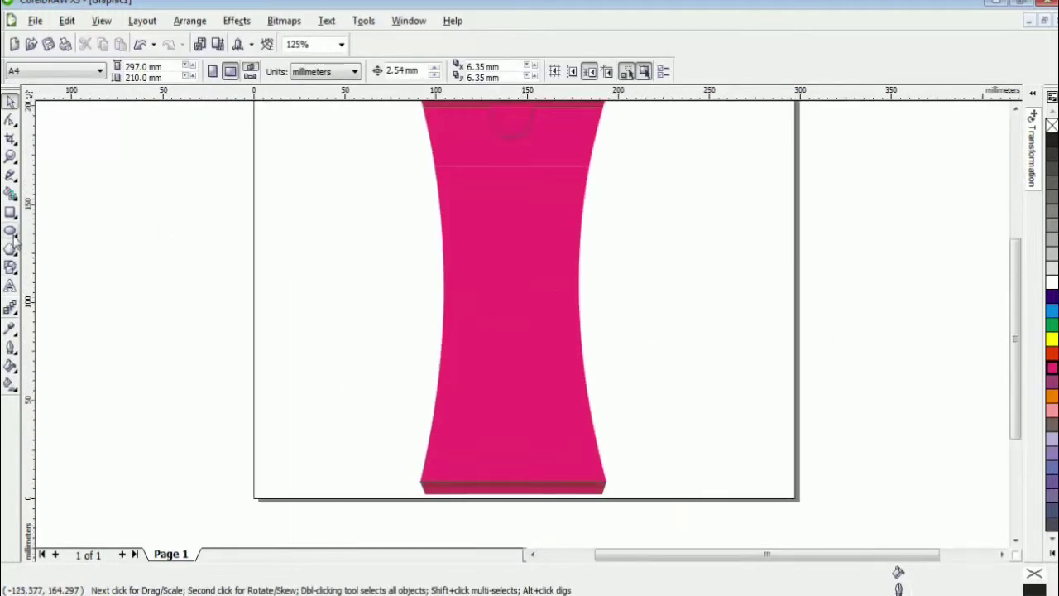
# - Smart-fill the body areas above and below the seam along the left side using a temporary tall rectangle, and delete the rectangle
pyautogui.click(10, 212)
pyautogui.moveTo(415, 102); pyautogui.dragTo(466, 484)
pyautogui.click(10, 194)
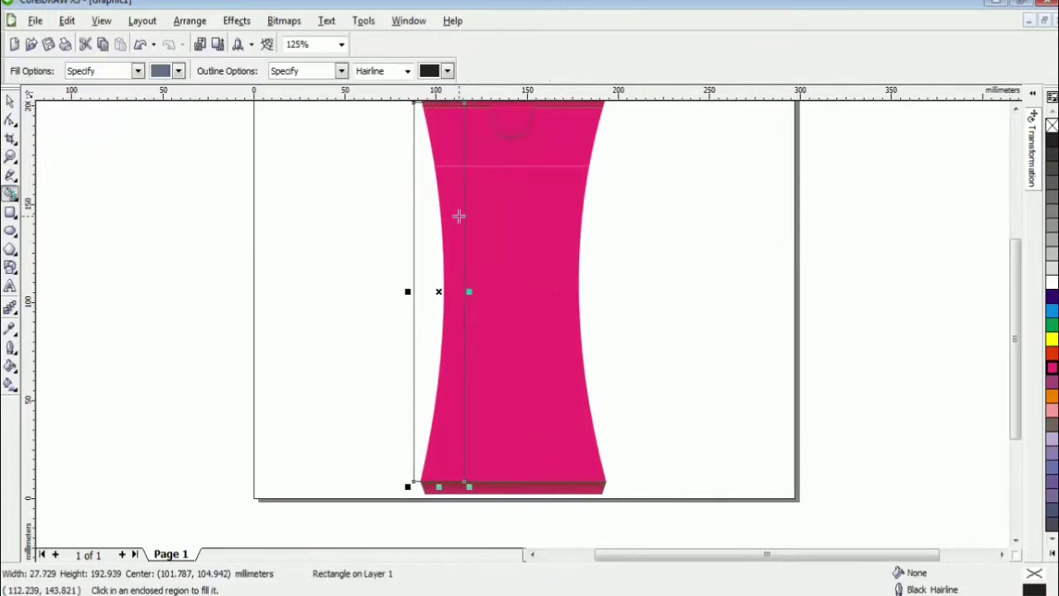
pyautogui.click(470, 280)
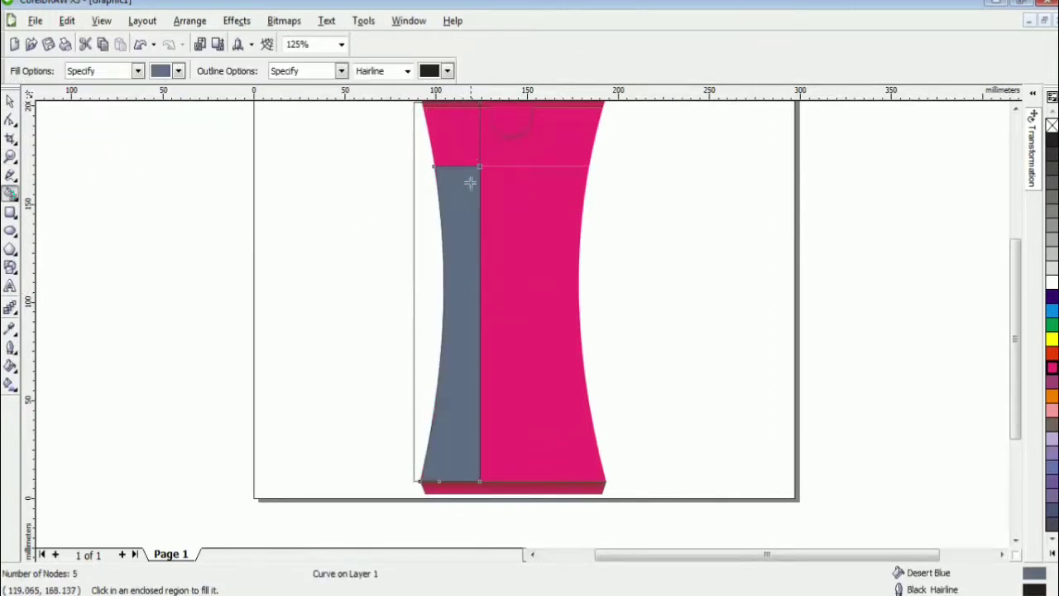
pyautogui.click(471, 153)
pyautogui.press('space')
pyautogui.click(415, 227)
pyautogui.press('Delete')
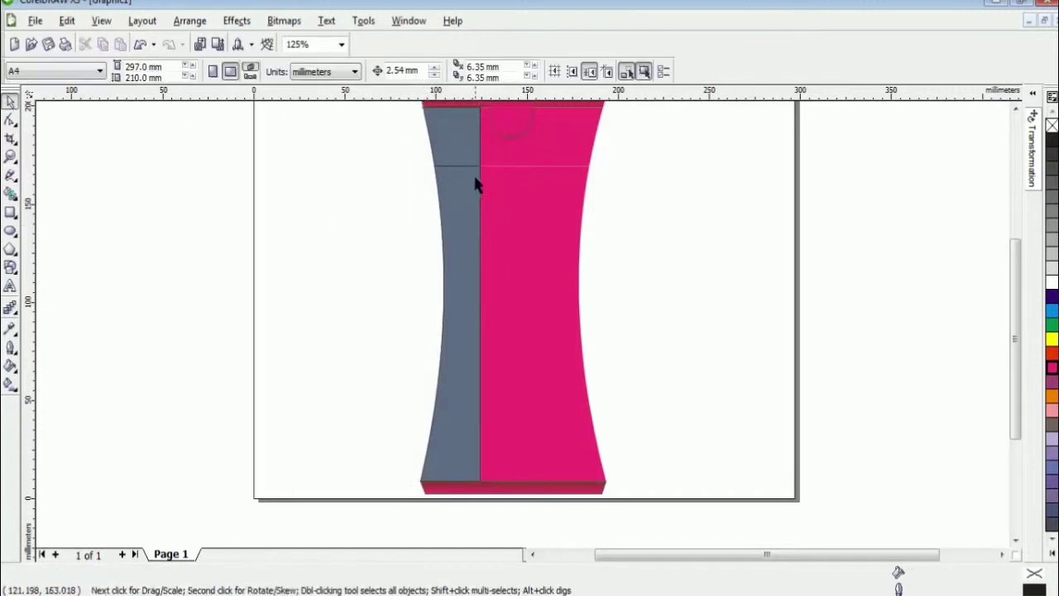
# - Remove the outlines from the two blue-gray left side pieces and fill both with white
pyautogui.click(471, 151)
pyautogui.keyDown('shift'); pyautogui.click(468, 242); pyautogui.keyUp('shift')
pyautogui.moveTo(461, 245); pyautogui.dragTo(527, 245)
pyautogui.hotkey('ctrl', 'z')
pyautogui.rightClick(1052, 125)
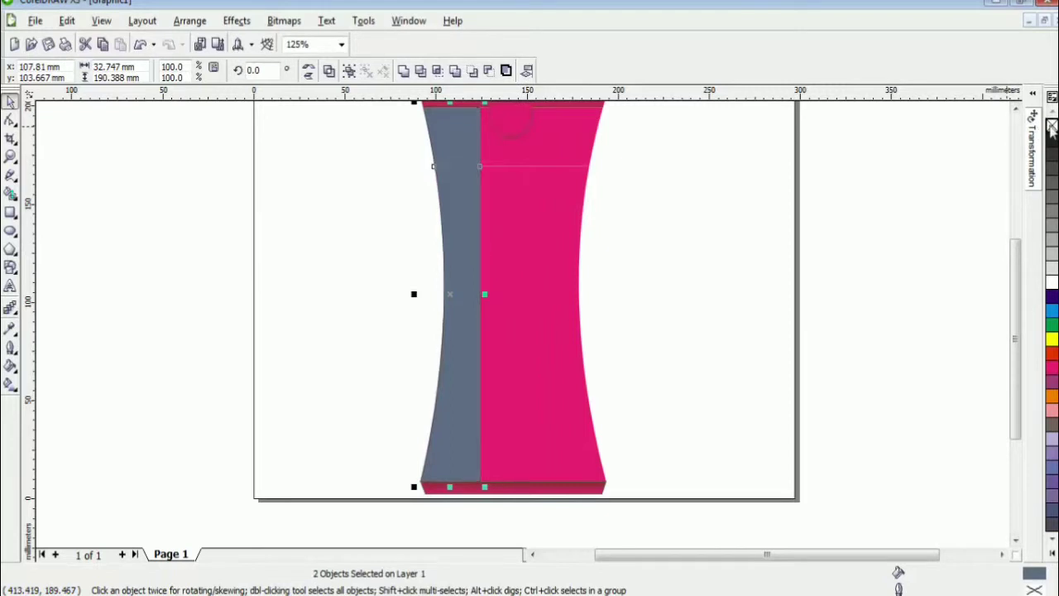
pyautogui.click(1051, 283)
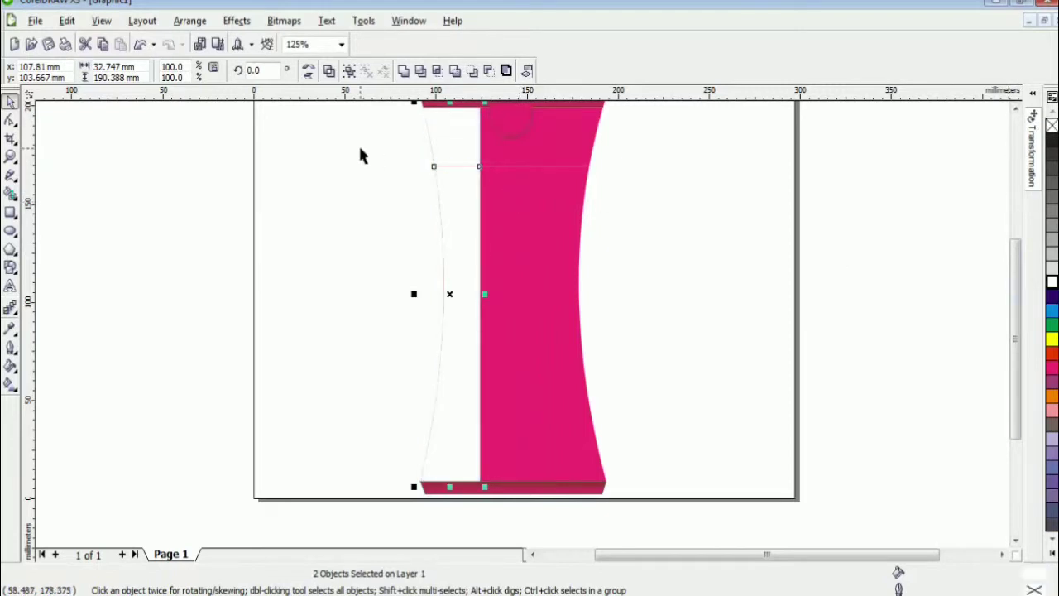
# - Shrink the upper white piece to about 24.4 by 24.6 mm, inset within the area above the seam
pyautogui.click(461, 149)
pyautogui.scroll(3, 462, 149)
pyautogui.moveTo(486, 130); pyautogui.dragTo(488, 206)
pyautogui.scroll(-1, 522, 324)
pyautogui.moveTo(474, 289); pyautogui.dragTo(486, 284)
pyautogui.scroll(-1, 546, 414)
# - Shrink the long lower white piece to about 22.7 by 154.1 mm, inset from the body's edge
pyautogui.click(545, 414)
pyautogui.scroll(-2, 529, 352)
pyautogui.moveTo(532, 351)
pyautogui.mouseDown()
pyautogui.moveTo(510, 350)
pyautogui.moveTo(552, 350)
pyautogui.moveTo(543, 345)
pyautogui.mouseUp()
pyautogui.scroll(1, 517, 387)
pyautogui.click(562, 351)
# - Convert the upper white piece to a 300 dpi CMYK bitmap with anti-aliasing and a transparent background
pyautogui.click(544, 165)
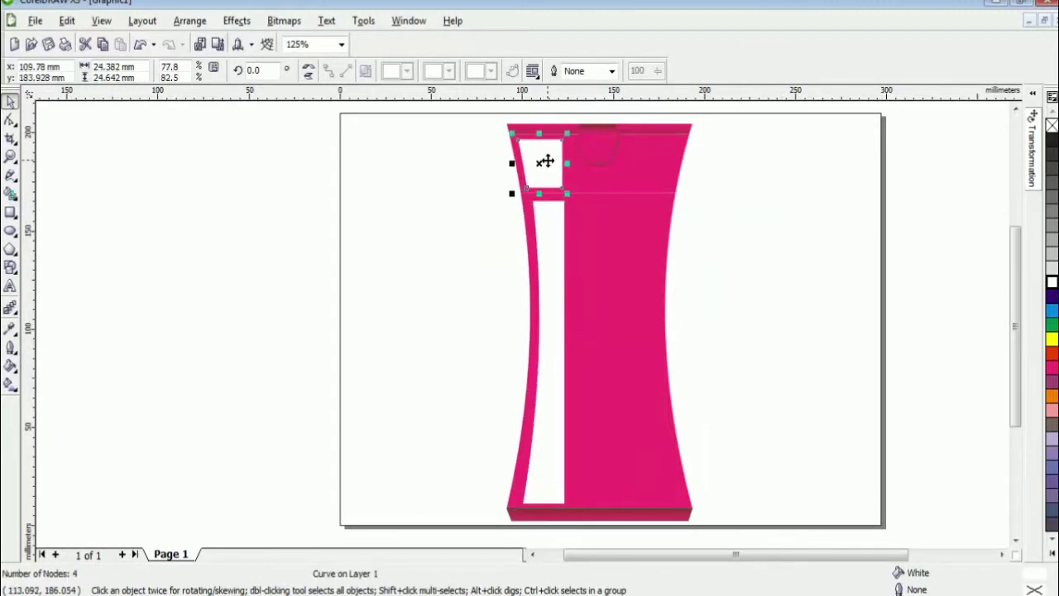
pyautogui.click(284, 21)
pyautogui.click(306, 35)
pyautogui.click(451, 351)
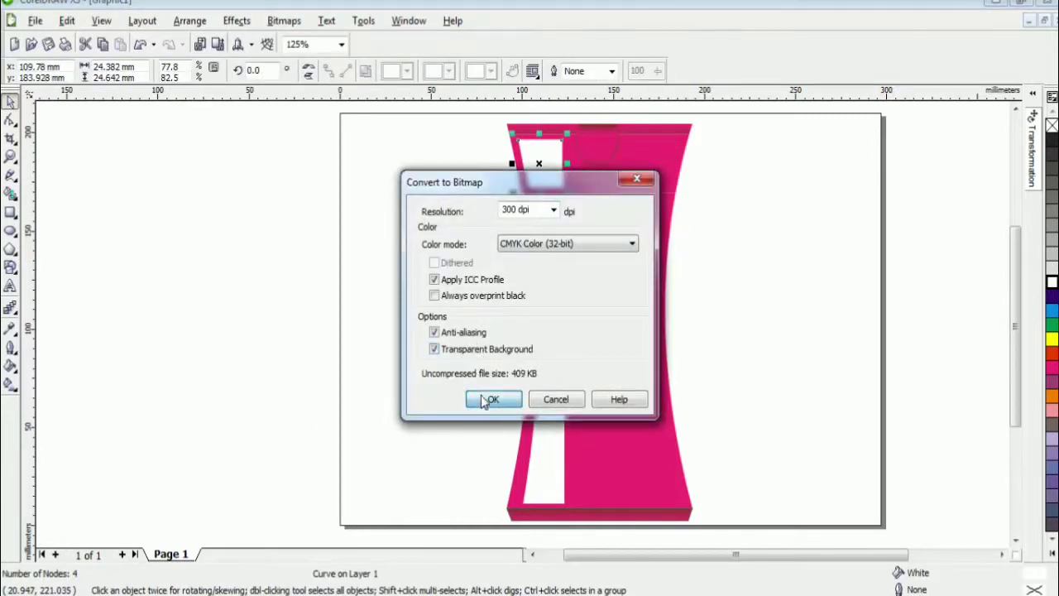
pyautogui.click(492, 400)
# - Convert the long lower white piece to a 300 dpi CMYK bitmap with a transparent background
pyautogui.click(543, 372)
pyautogui.click(284, 21)
pyautogui.click(307, 35)
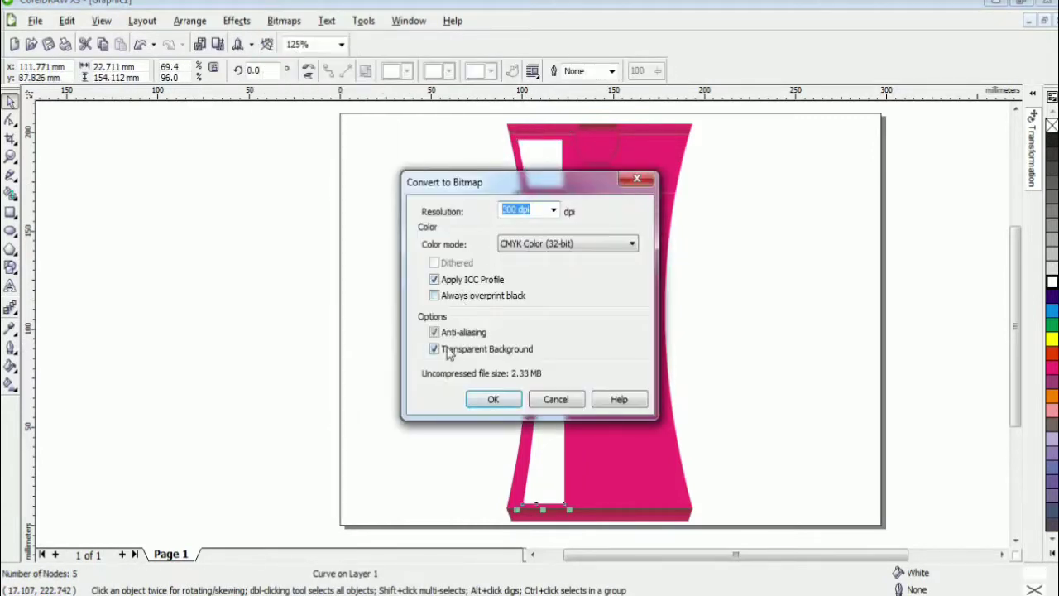
pyautogui.click(486, 401)
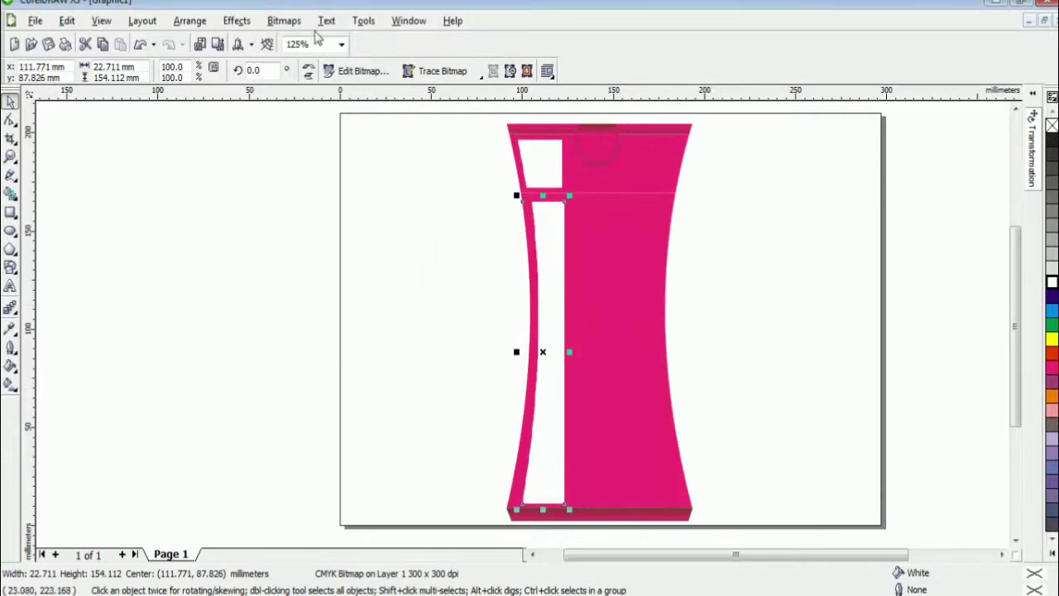
# - Apply a strong Gaussian Blur to the long lower white bitmap, making it a soft highlight
pyautogui.click(326, 21)
pyautogui.click(284, 21)
pyautogui.moveTo(350, 288)
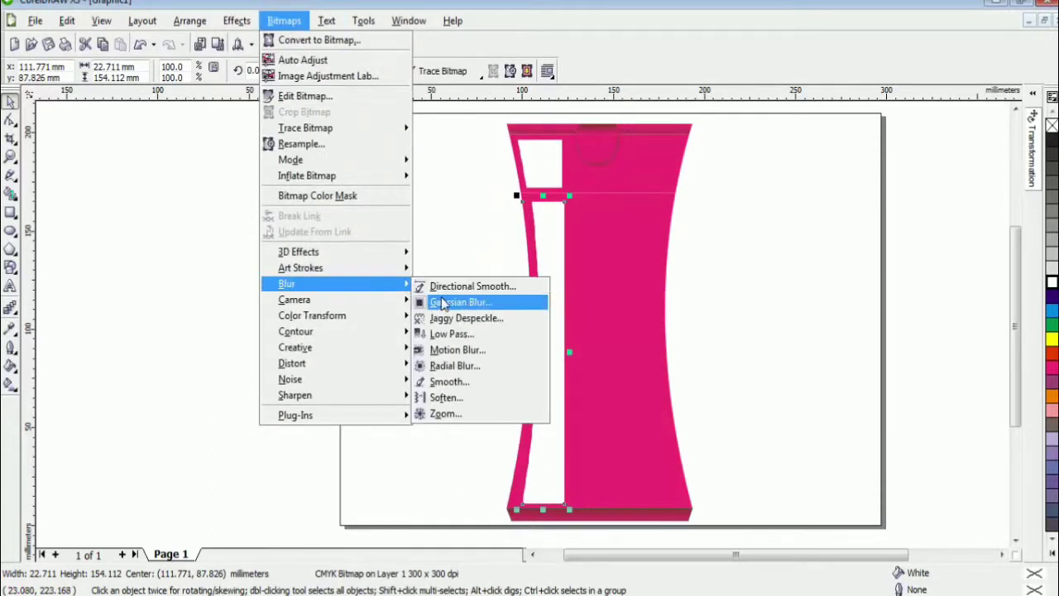
pyautogui.click(444, 302)
pyautogui.moveTo(533, 243); pyautogui.dragTo(824, 236)
pyautogui.click(708, 330)
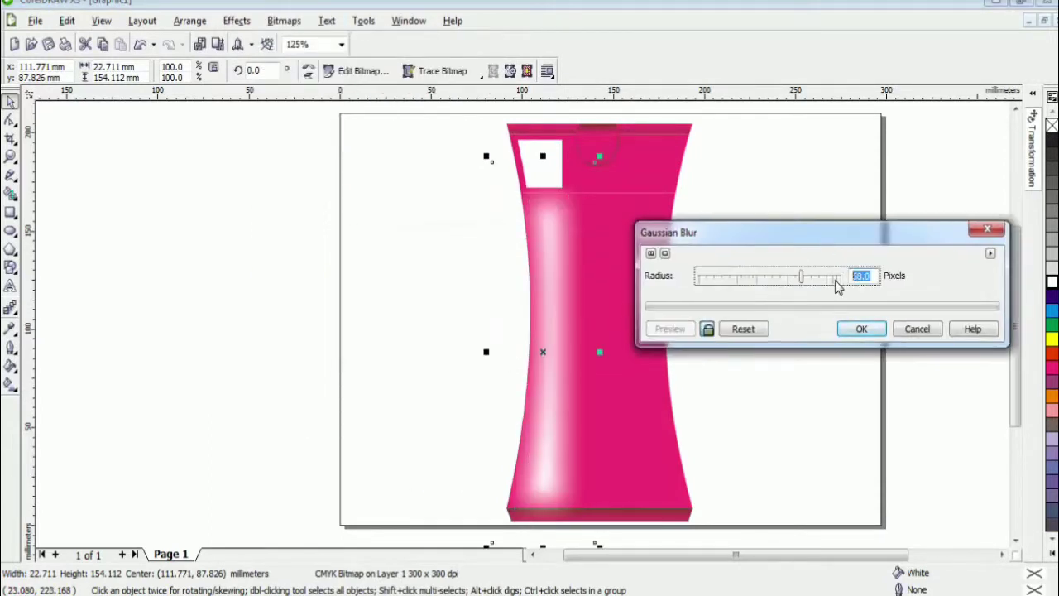
pyautogui.press('Return')
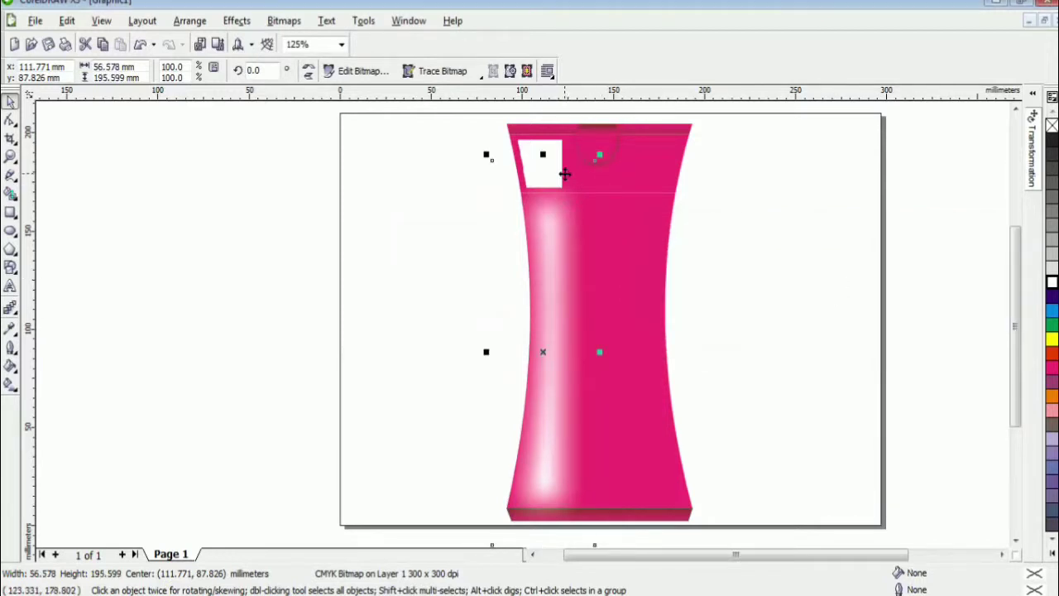
# - Apply a Gaussian Blur to the upper white bitmap, reducing the radius after previewing it at 70 pixels
pyautogui.click(566, 174)
pyautogui.click(284, 21)
pyautogui.moveTo(382, 288)
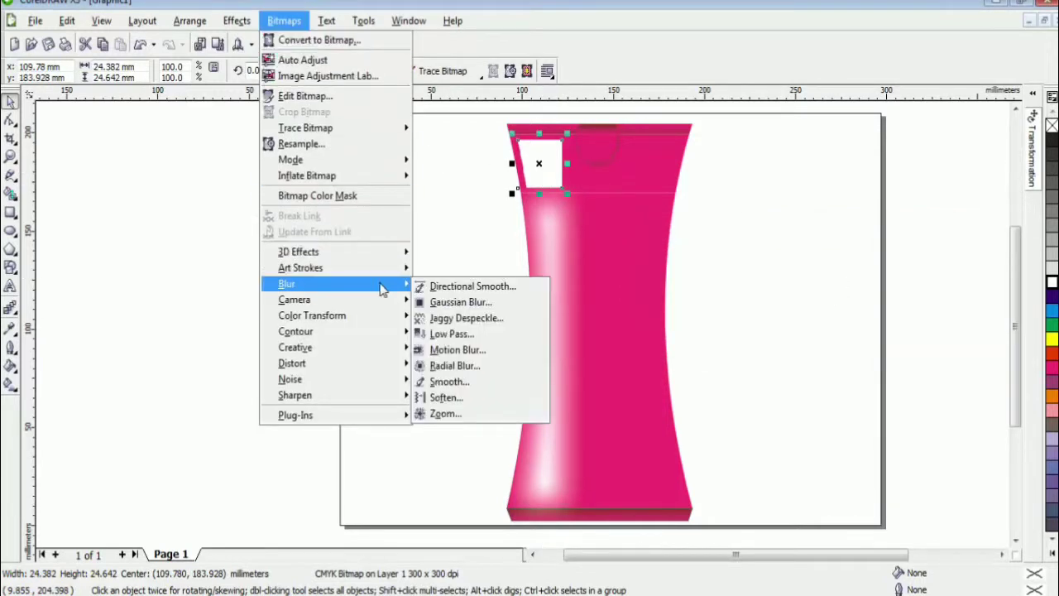
pyautogui.click(461, 302)
pyautogui.moveTo(547, 243); pyautogui.dragTo(823, 244)
pyautogui.click(677, 346)
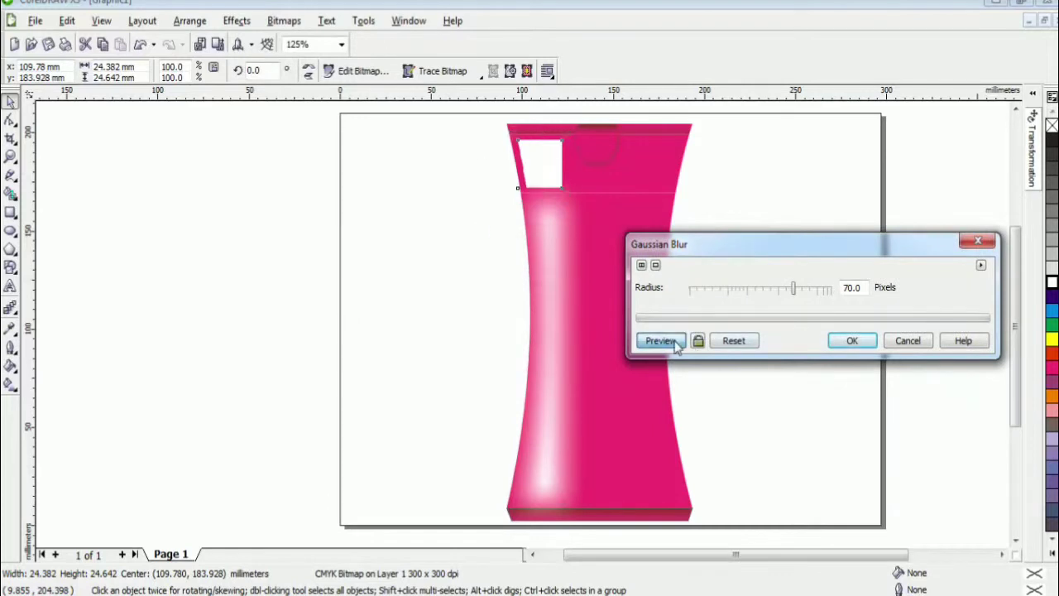
pyautogui.moveTo(793, 289); pyautogui.dragTo(786, 291)
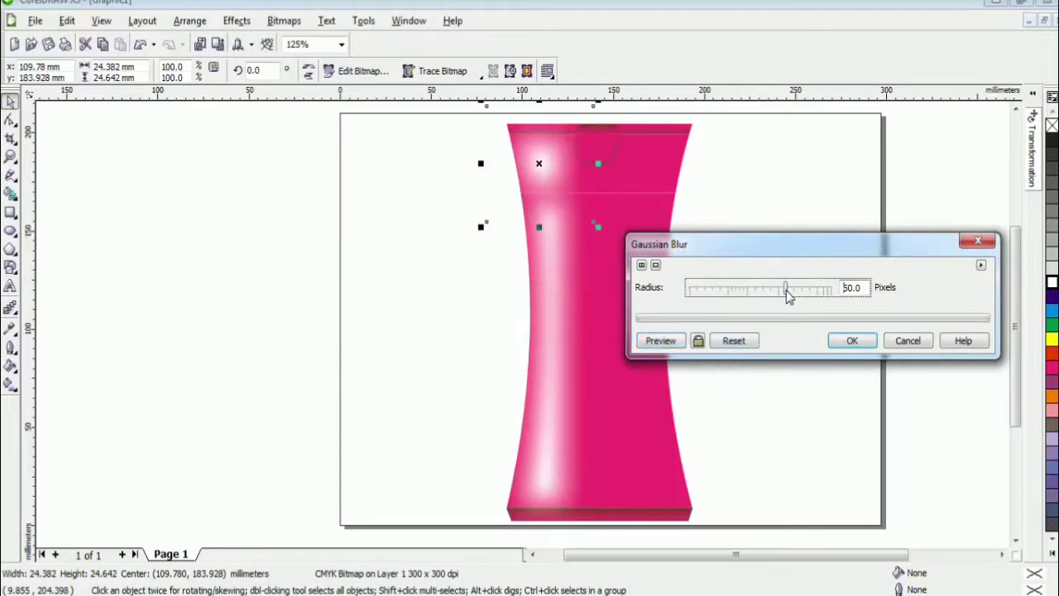
pyautogui.click(841, 345)
pyautogui.click(822, 308)
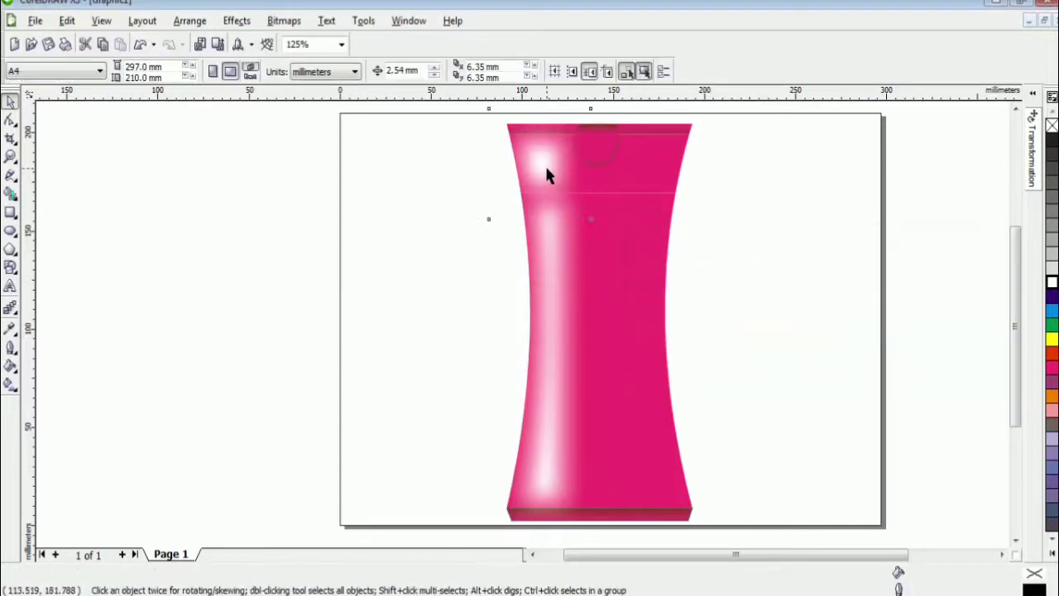
pyautogui.click(544, 164)
pyautogui.click(776, 226)
# - Lower the top edge of the long highlight bitmap's boundary to just below the body's horizontal seam
pyautogui.click(558, 248)
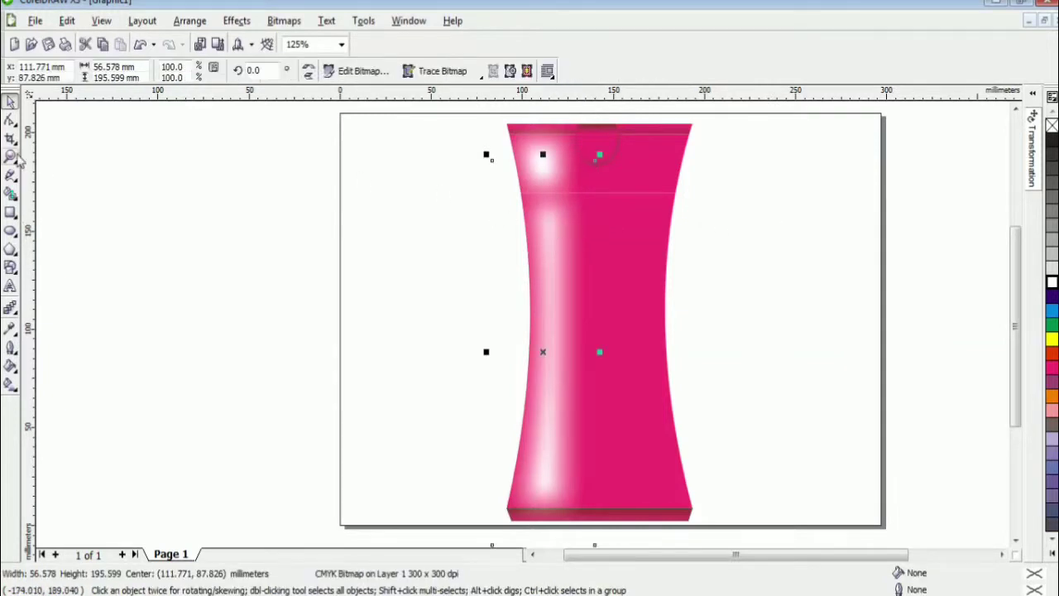
pyautogui.click(11, 121)
pyautogui.moveTo(478, 154); pyautogui.dragTo(602, 189)
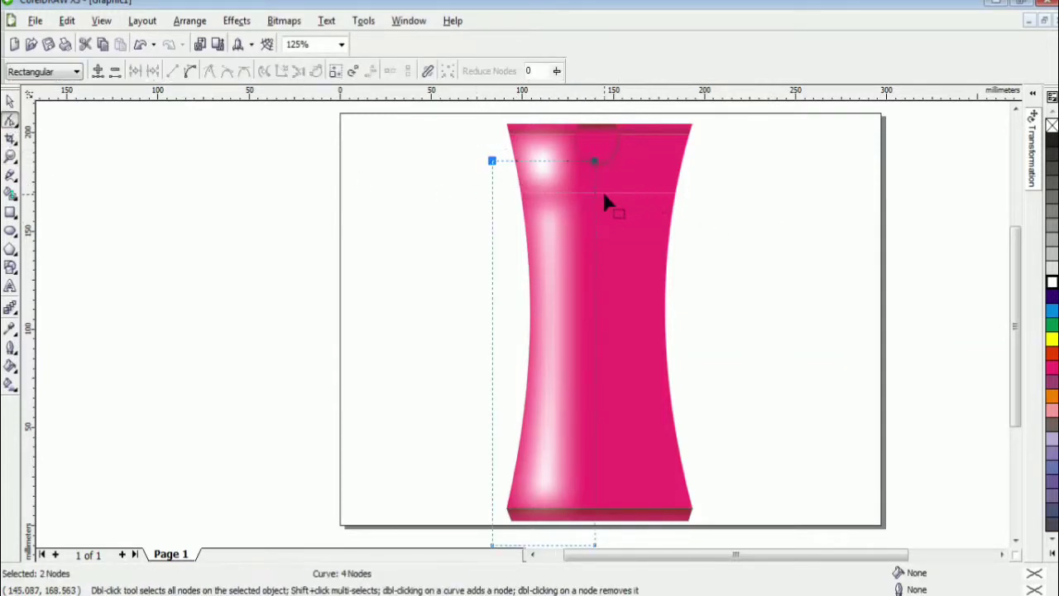
pyautogui.scroll(2, 603, 189)
pyautogui.moveTo(508, 258); pyautogui.dragTo(507, 328)
# - Raise both bottom corner nodes of the long highlight bitmap to the body's lower edge, above the dark bottom band
pyautogui.scroll(-4, 520, 331)
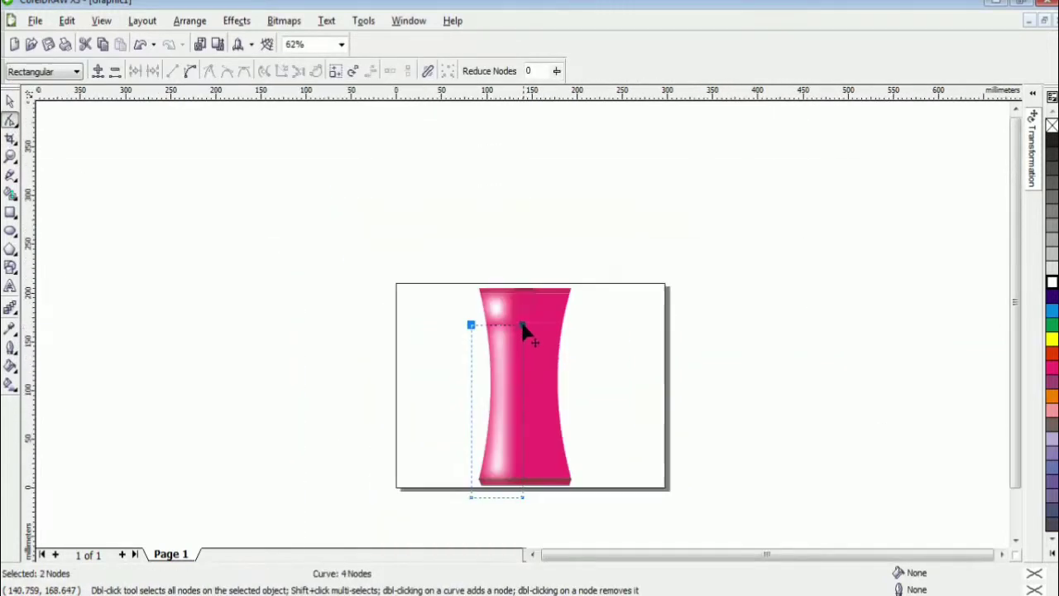
pyautogui.scroll(6, 525, 331)
pyautogui.moveTo(579, 390); pyautogui.dragTo(579, 245)
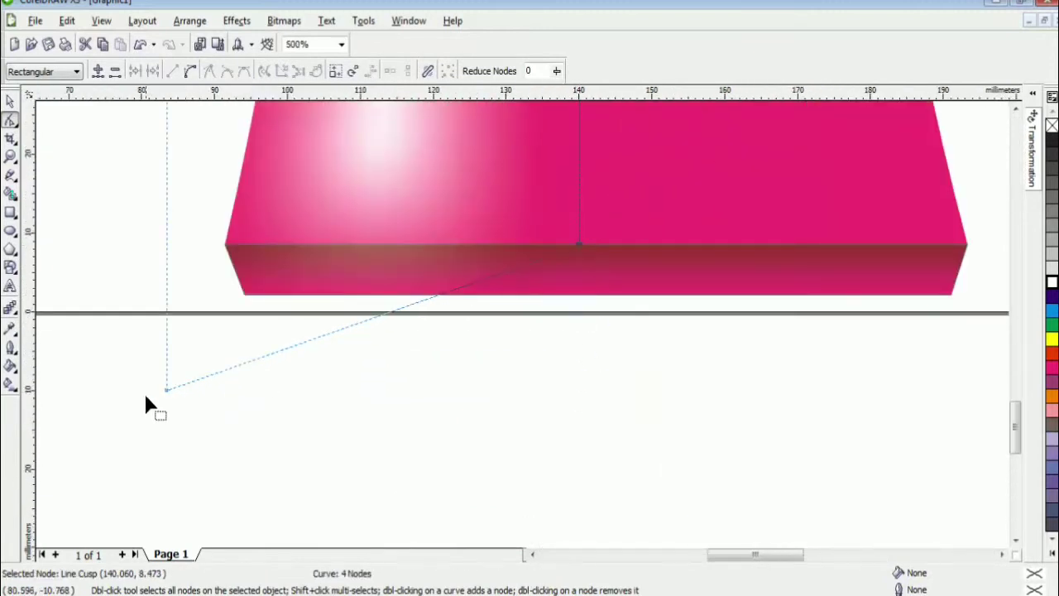
pyautogui.moveTo(166, 390); pyautogui.dragTo(167, 243)
# - Convert the left boundary of the long highlight bitmap to a curve and bend it inward toward the body's side
pyautogui.scroll(-3, 533, 246)
pyautogui.scroll(2, 459, 287)
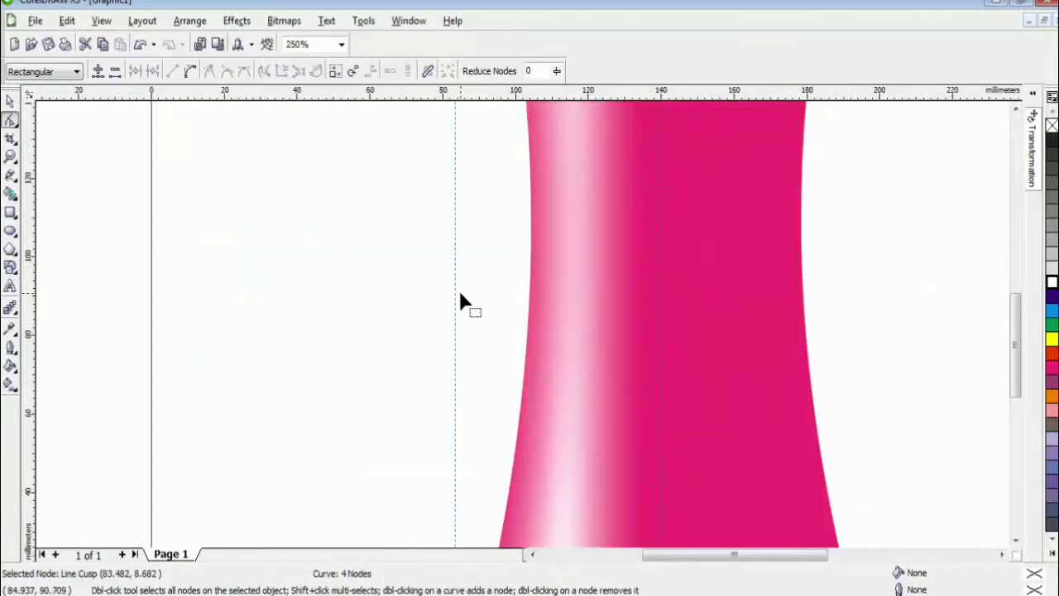
pyautogui.click(456, 303)
pyautogui.click(191, 72)
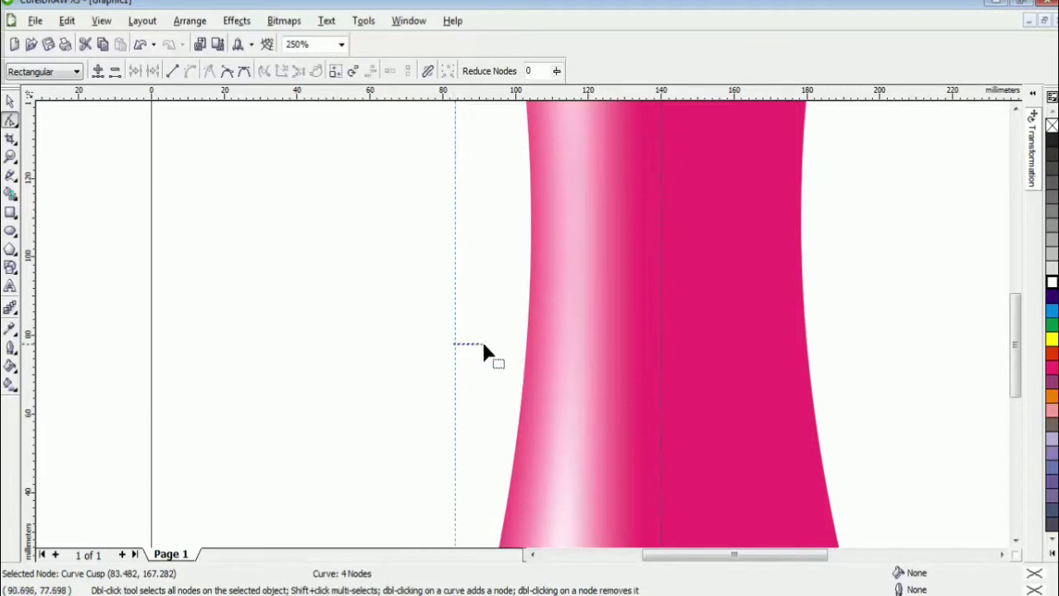
pyautogui.moveTo(484, 344); pyautogui.dragTo(527, 323)
pyautogui.scroll(-1, 525, 315)
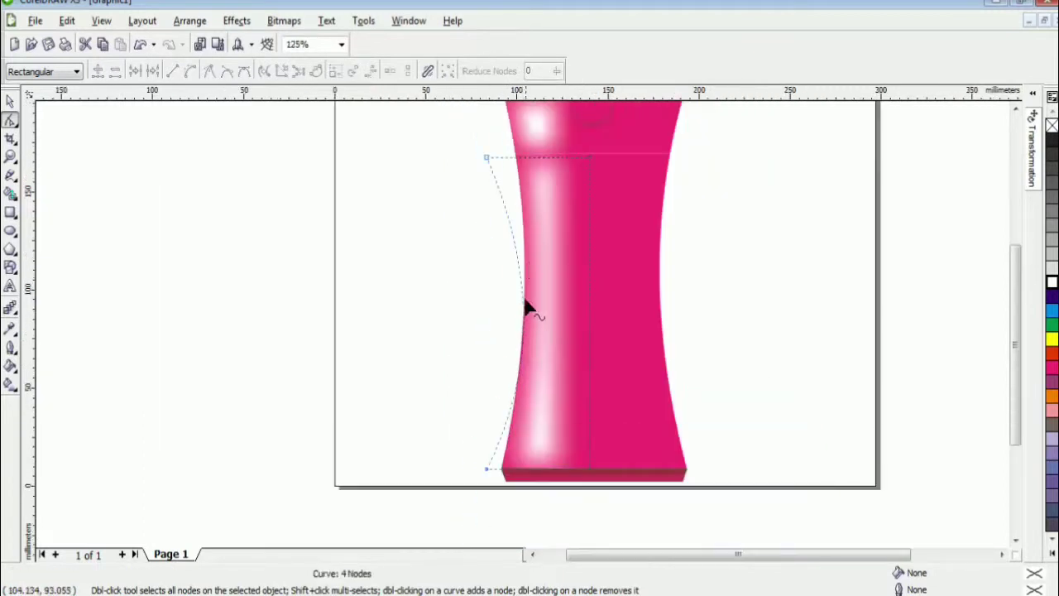
# - Fit the long highlight bitmap's left corners and curved boundary to the body's left edge, cropping the blur outside it
pyautogui.scroll(1, 527, 312)
pyautogui.moveTo(480, 286); pyautogui.dragTo(556, 279)
pyautogui.scroll(-1, 542, 322)
pyautogui.scroll(2, 520, 546)
pyautogui.scroll(-2, 561, 257)
pyautogui.scroll(2, 552, 203)
pyautogui.moveTo(515, 321); pyautogui.dragTo(431, 318)
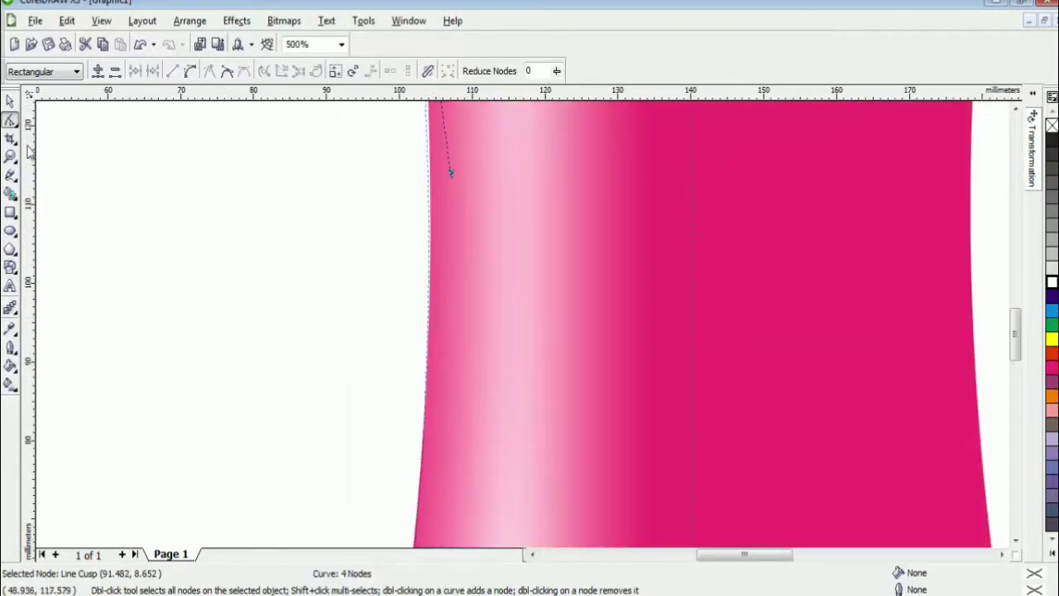
# - Move the upper highlight bitmap's four corner nodes to fit between the top strip and the seam at the body's left edge
pyautogui.scroll(-5, 521, 319)
pyautogui.scroll(3, 522, 315)
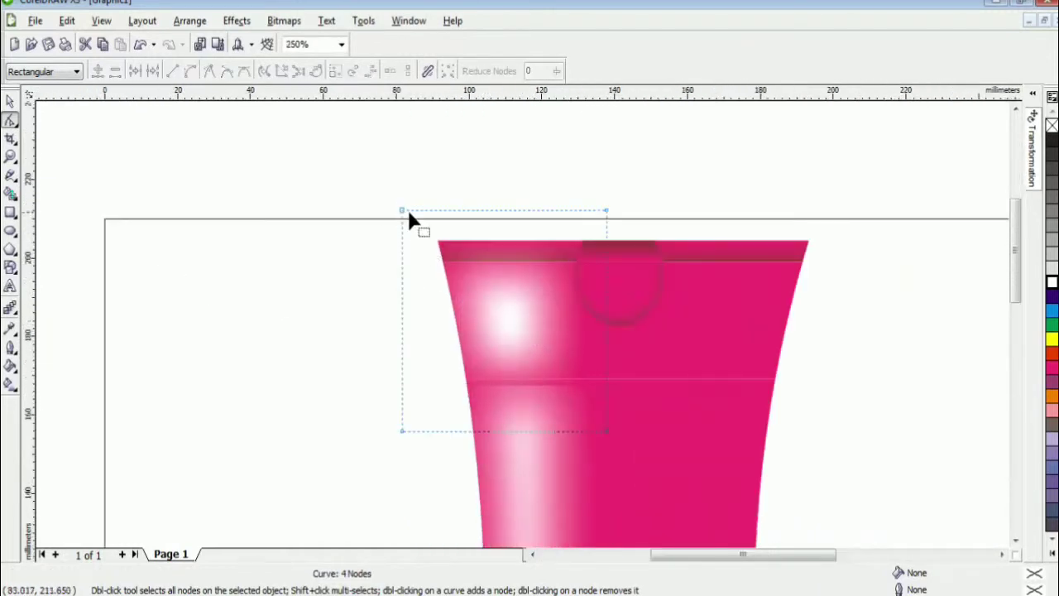
pyautogui.moveTo(409, 213); pyautogui.dragTo(442, 262)
pyautogui.moveTo(606, 212); pyautogui.dragTo(593, 265)
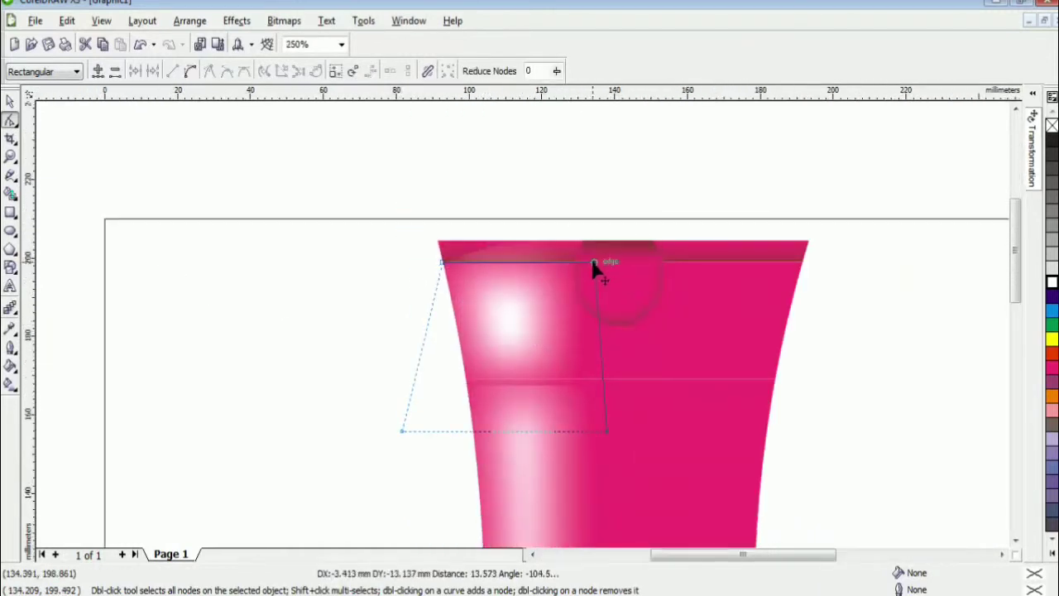
pyautogui.moveTo(402, 430); pyautogui.dragTo(466, 386)
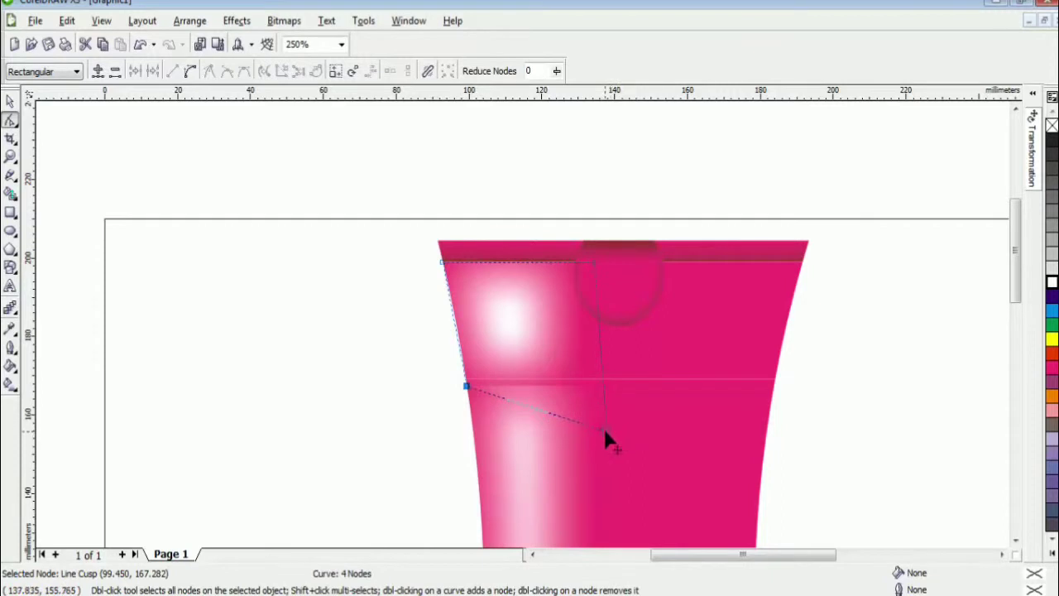
pyautogui.moveTo(605, 430); pyautogui.dragTo(603, 379)
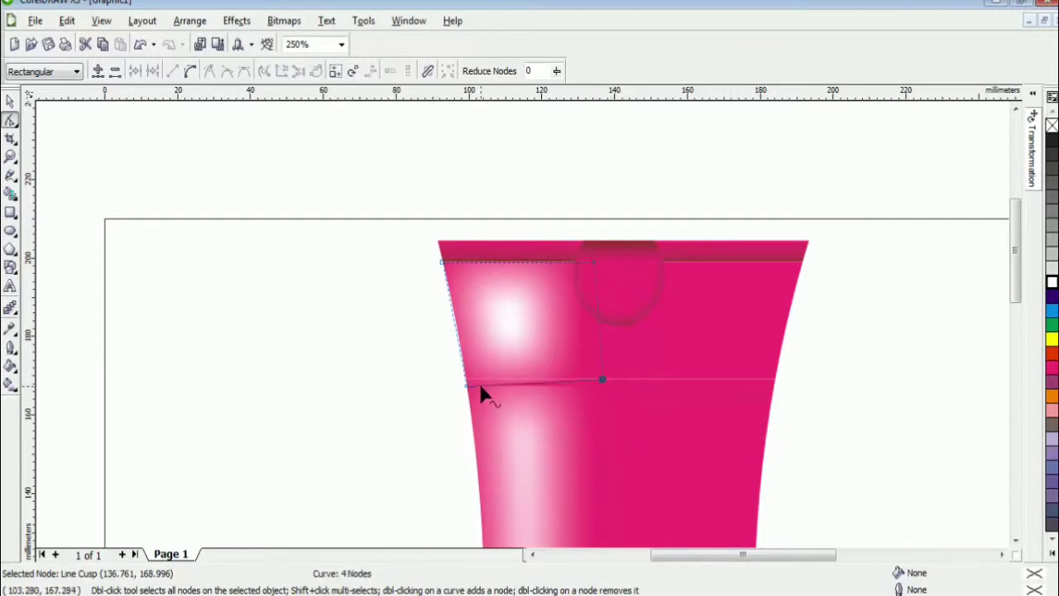
pyautogui.moveTo(467, 386); pyautogui.dragTo(468, 379)
# - Raise the top two corner nodes of the long lower highlight bitmap to meet the seam
pyautogui.click(533, 398)
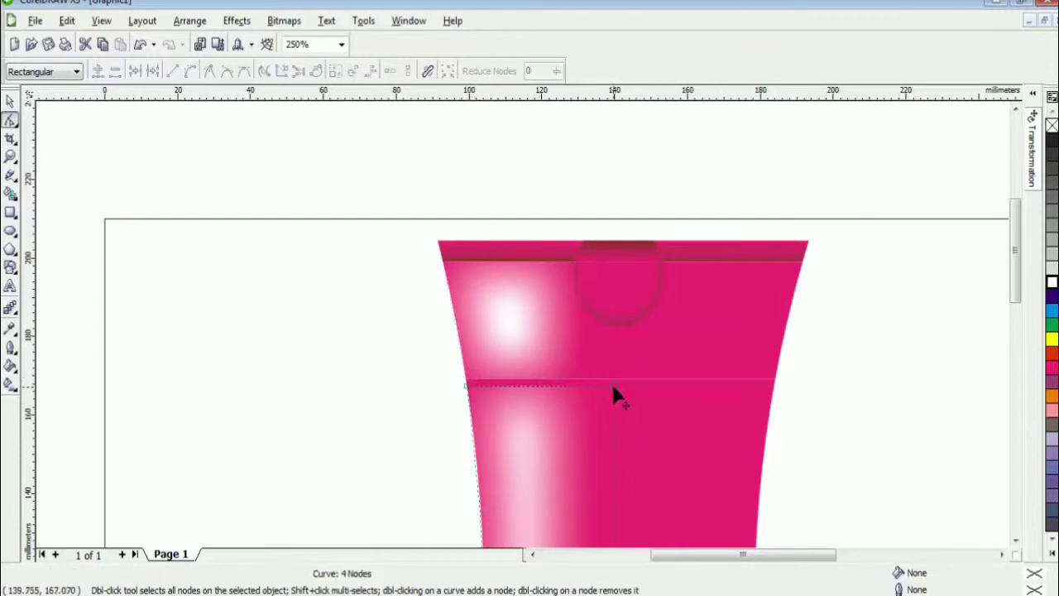
pyautogui.moveTo(613, 385); pyautogui.dragTo(614, 378)
pyautogui.moveTo(467, 386); pyautogui.dragTo(468, 379)
# - Move the upper highlight bitmap's two inner corner nodes toward the highlight, keeping its crop clear of the rounded cutout
pyautogui.click(519, 352)
pyautogui.scroll(2, 465, 336)
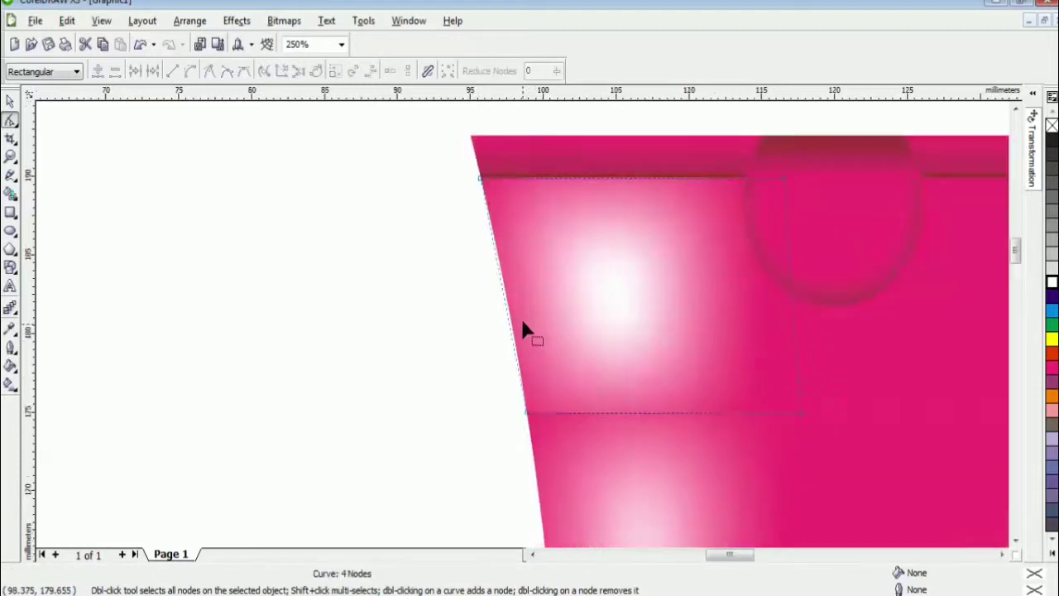
pyautogui.scroll(-4, 523, 329)
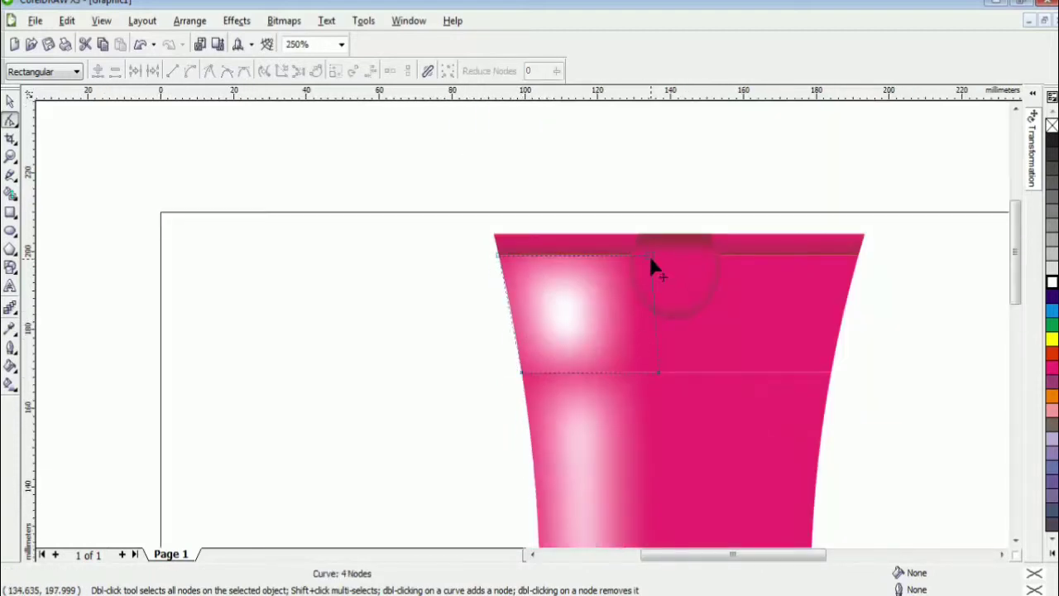
pyautogui.moveTo(649, 253); pyautogui.dragTo(626, 255)
pyautogui.click(659, 372)
pyautogui.moveTo(659, 373); pyautogui.dragTo(640, 372)
pyautogui.click(10, 101)
pyautogui.click(323, 198)
pyautogui.scroll(-1, 535, 293)
pyautogui.scroll(-2, 523, 331)
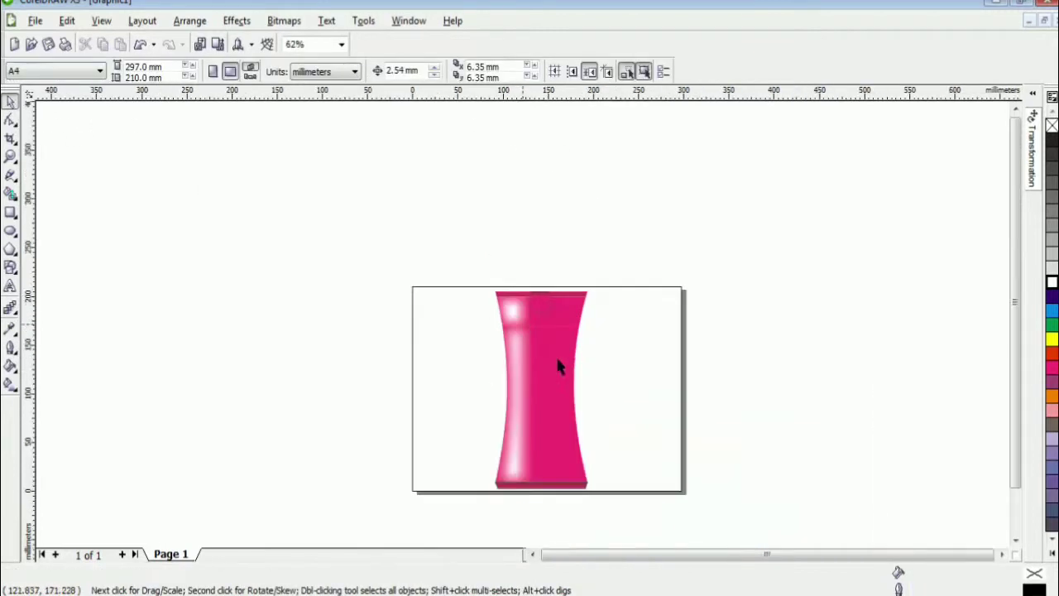
# - Narrow the upper highlight bitmap to about 34.5 mm wide, keeping its height
pyautogui.click(515, 303)
pyautogui.scroll(4, 515, 303)
pyautogui.moveTo(565, 317); pyautogui.dragTo(553, 318)
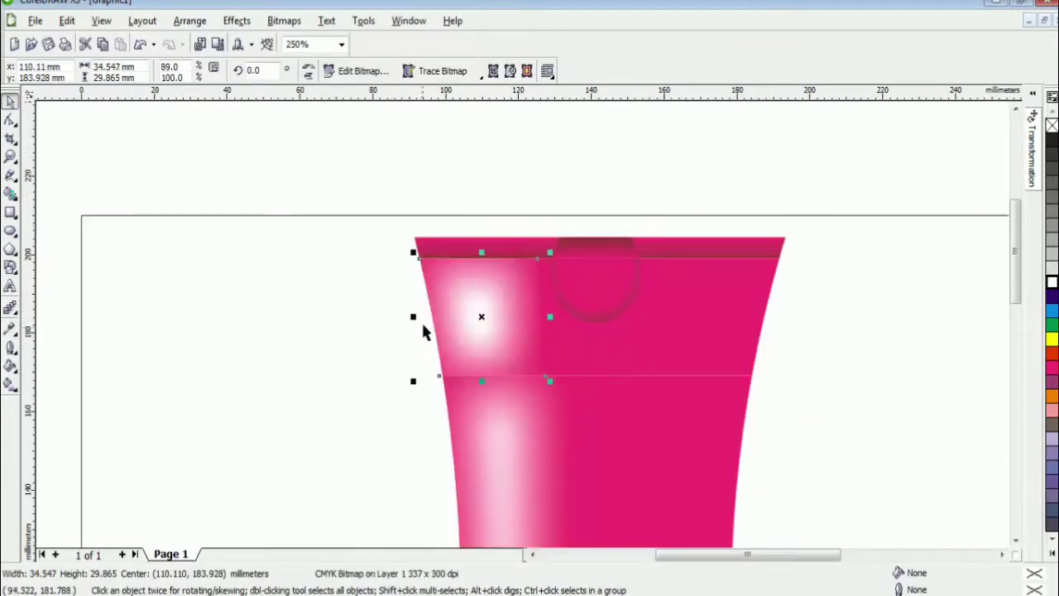
pyautogui.moveTo(415, 316); pyautogui.dragTo(426, 316)
pyautogui.hotkey('ctrl', 'z')
pyautogui.click(382, 324)
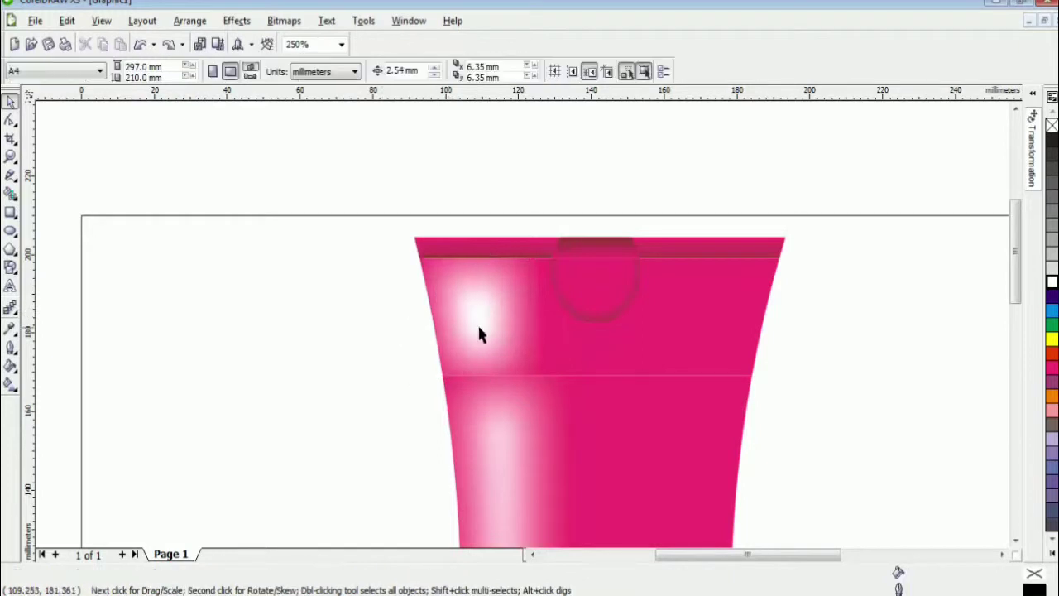
# - Duplicate the upper and long highlight bitmaps together onto the opposite side of the body
pyautogui.click(479, 323)
pyautogui.scroll(-1, 525, 325)
pyautogui.press('Escape')
pyautogui.click(532, 322)
pyautogui.click(535, 423)
pyautogui.click(521, 330)
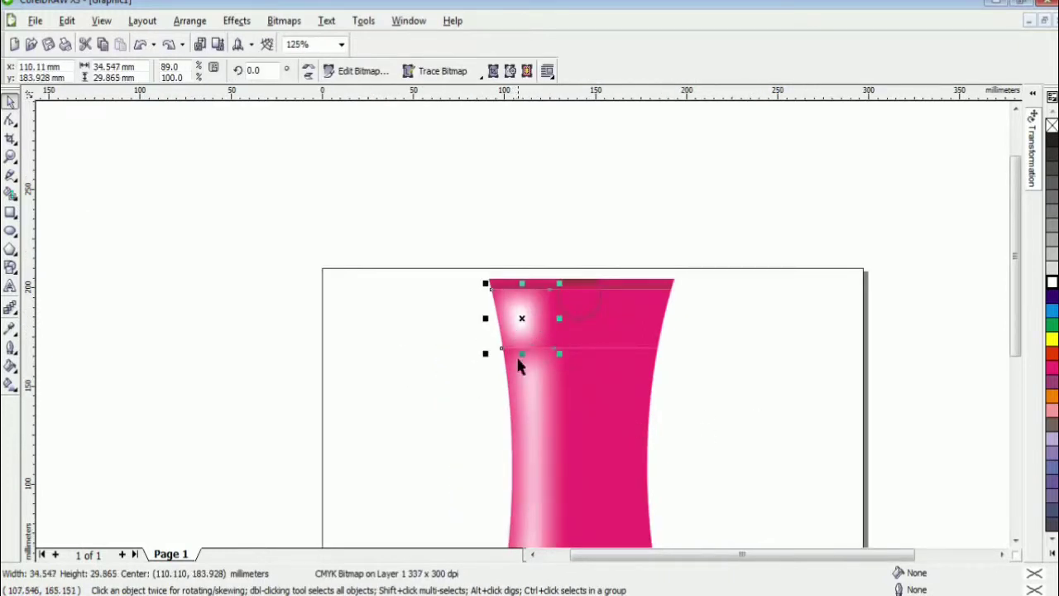
pyautogui.keyDown('shift'); pyautogui.click(536, 423); pyautogui.keyUp('shift')
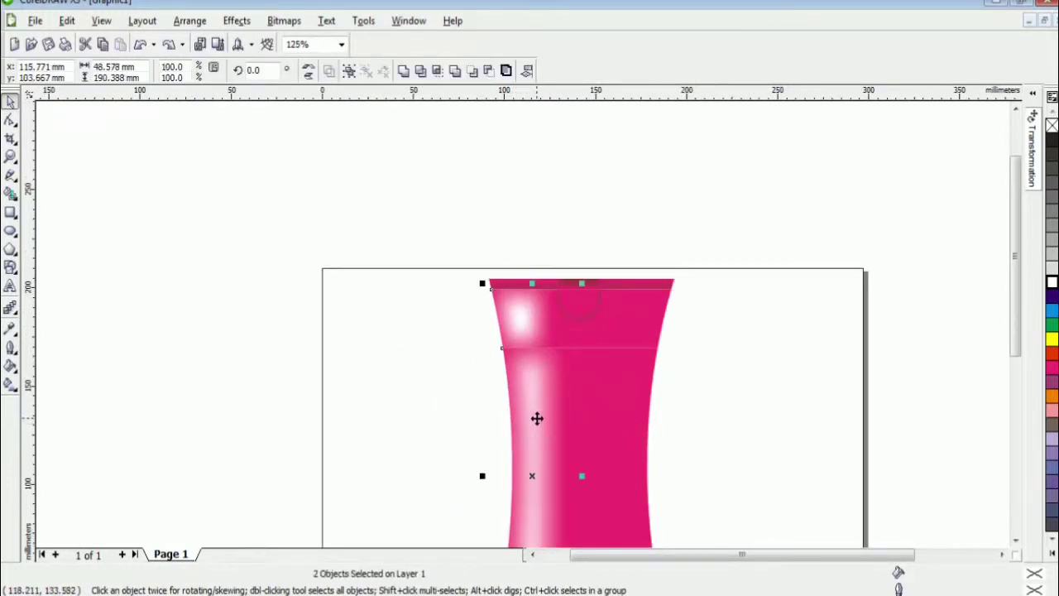
pyautogui.moveTo(535, 417); pyautogui.dragTo(652, 422)
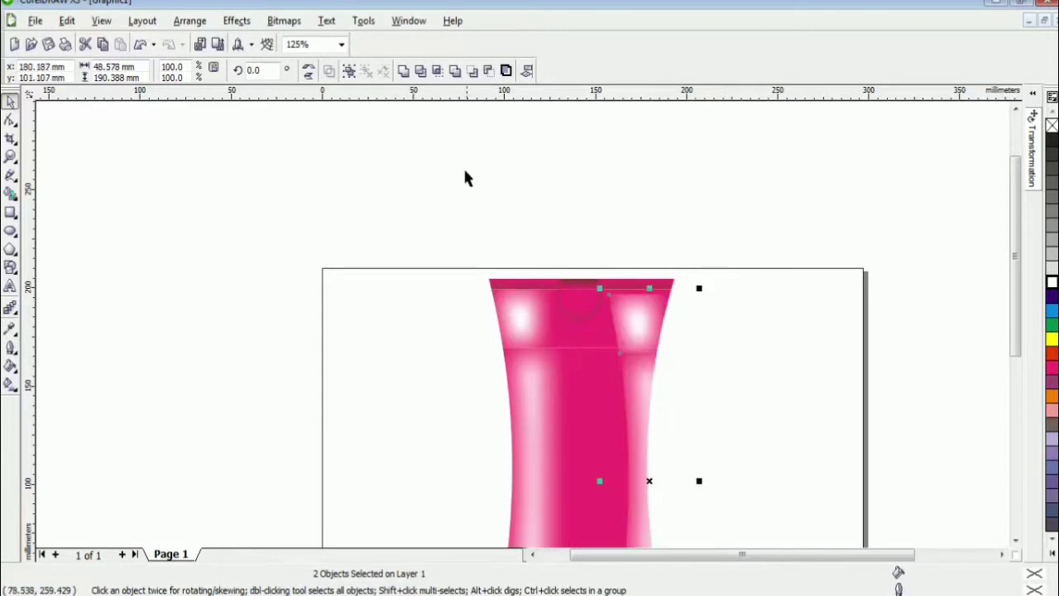
# - Mirror the two duplicated highlights horizontally and align them with the body's right edge
pyautogui.click(528, 72)
pyautogui.click(648, 226)
pyautogui.click(308, 72)
pyautogui.moveTo(660, 402); pyautogui.dragTo(634, 402)
pyautogui.scroll(2, 517, 329)
pyautogui.press('Right')
pyautogui.press('Right')
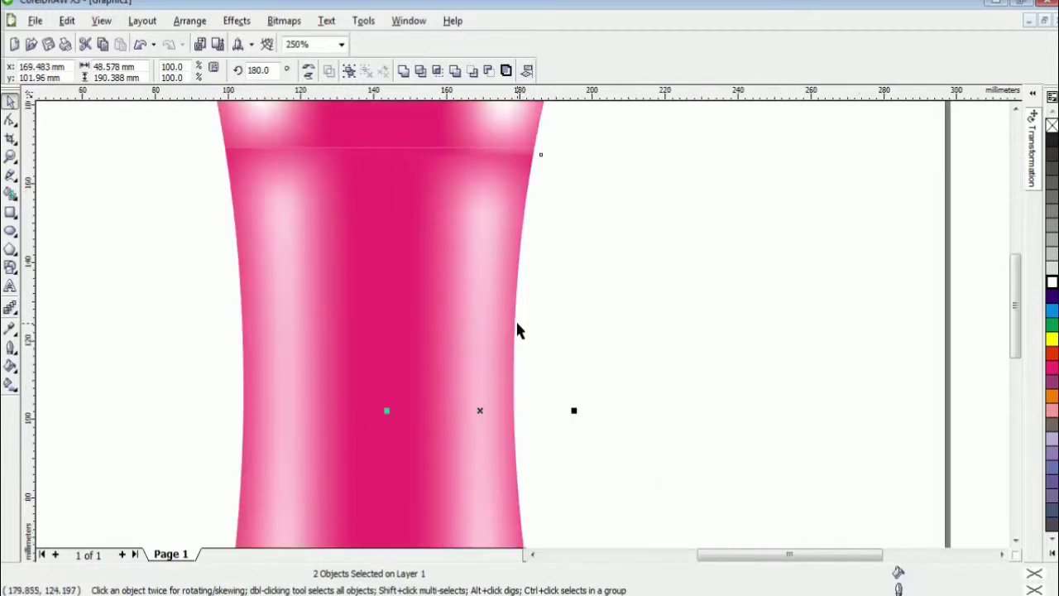
pyautogui.press('Left')
# - Move the mirrored long highlight's corner nodes to fit the body's lower right edge and the seam above
pyautogui.scroll(-1, 645, 303)
pyautogui.scroll(-1, 510, 411)
pyautogui.scroll(2, 520, 321)
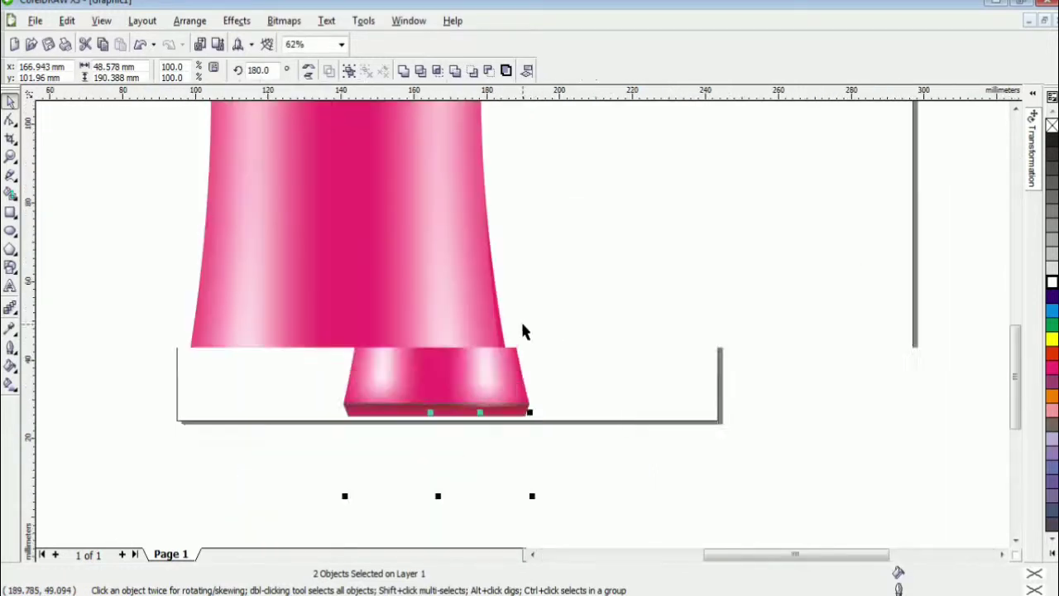
pyautogui.click(484, 365)
pyautogui.click(10, 121)
pyautogui.moveTo(527, 491); pyautogui.dragTo(536, 483)
pyautogui.scroll(-3, 524, 244)
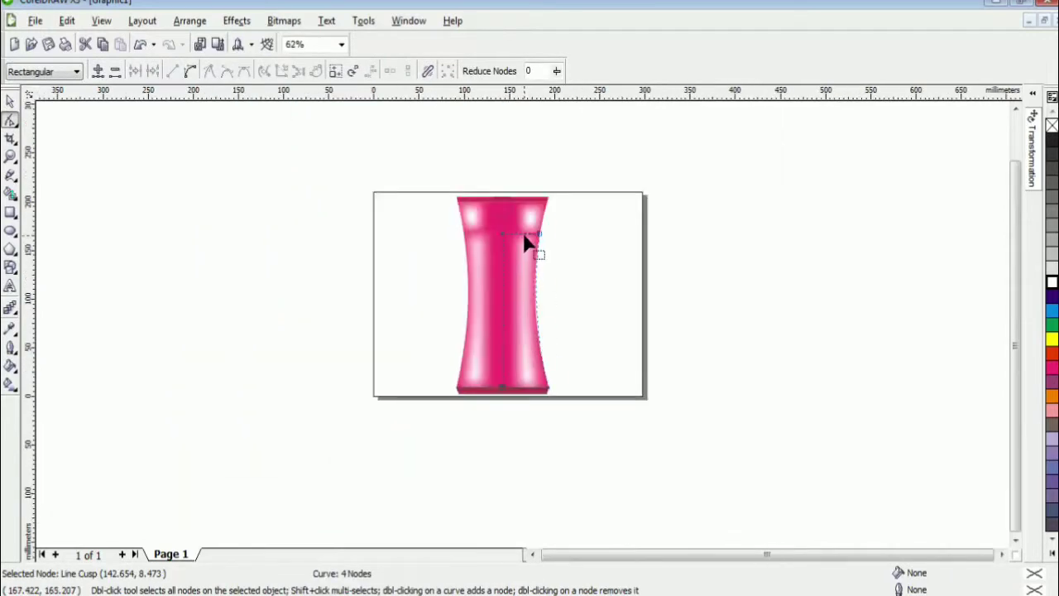
pyautogui.scroll(5, 407, 307)
pyautogui.moveTo(359, 290); pyautogui.dragTo(361, 277)
pyautogui.moveTo(657, 290)
pyautogui.mouseDown()
pyautogui.moveTo(660, 277)
pyautogui.moveTo(659, 286)
pyautogui.mouseUp()
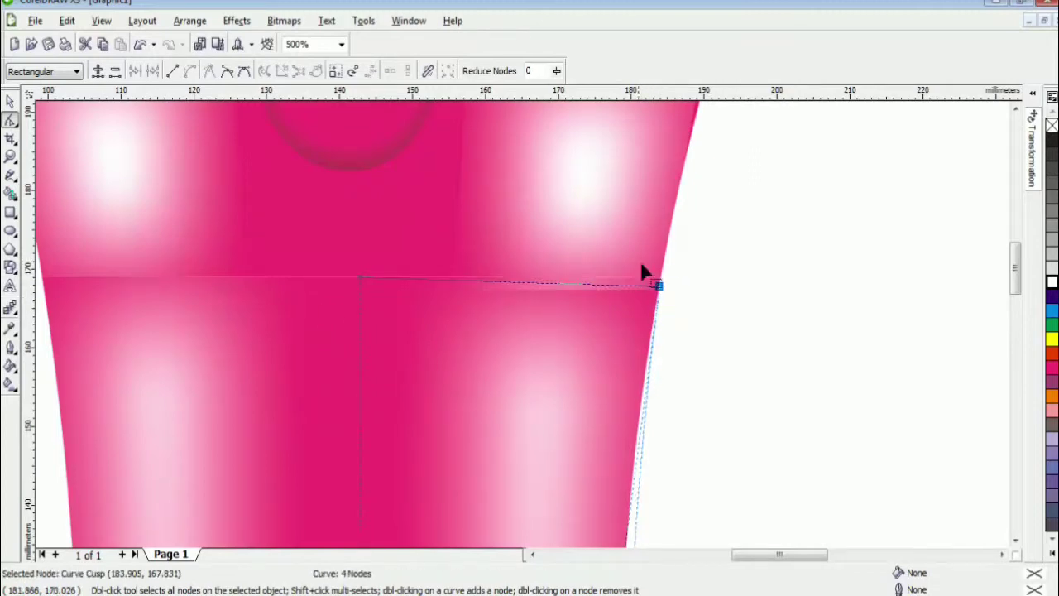
# - Move the mirrored upper highlight's four corner nodes to meet the seam and the top strip at the right edge
pyautogui.click(641, 260)
pyautogui.moveTo(451, 290); pyautogui.dragTo(453, 278)
pyautogui.moveTo(660, 291); pyautogui.dragTo(660, 283)
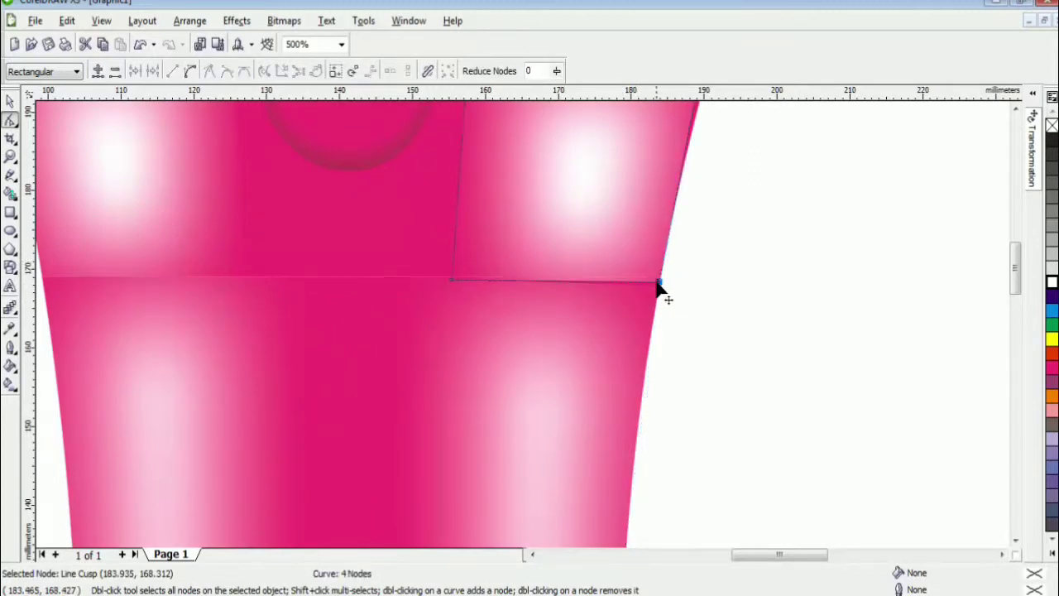
pyautogui.scroll(-2, 659, 283)
pyautogui.scroll(1, 528, 269)
pyautogui.moveTo(536, 323); pyautogui.dragTo(538, 317)
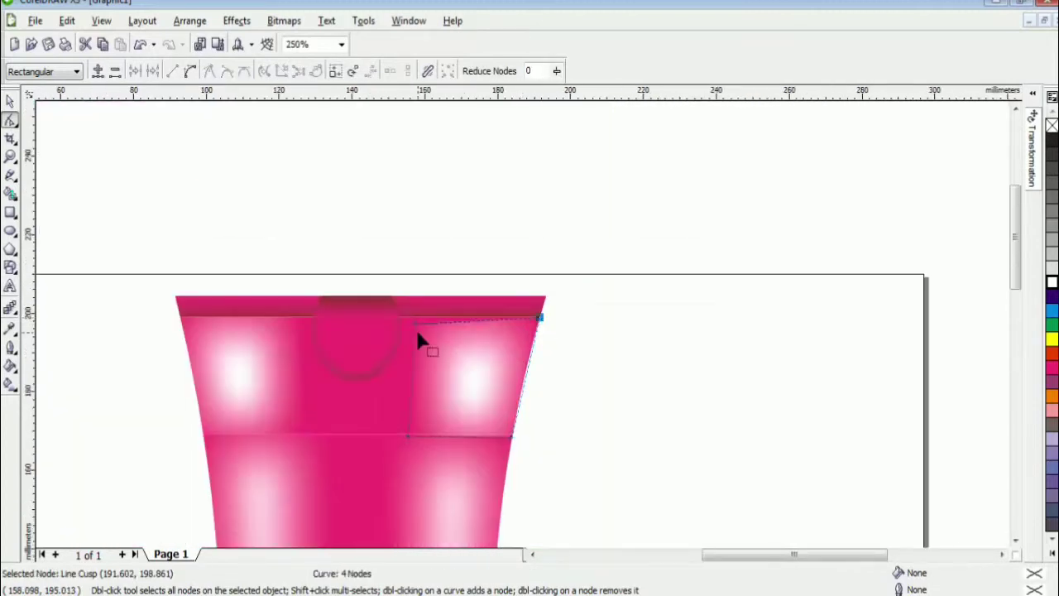
pyautogui.moveTo(415, 324); pyautogui.dragTo(414, 318)
pyautogui.click(10, 100)
# - Select all four highlight bitmaps and group them
pyautogui.scroll(-2, 530, 333)
pyautogui.scroll(1, 530, 329)
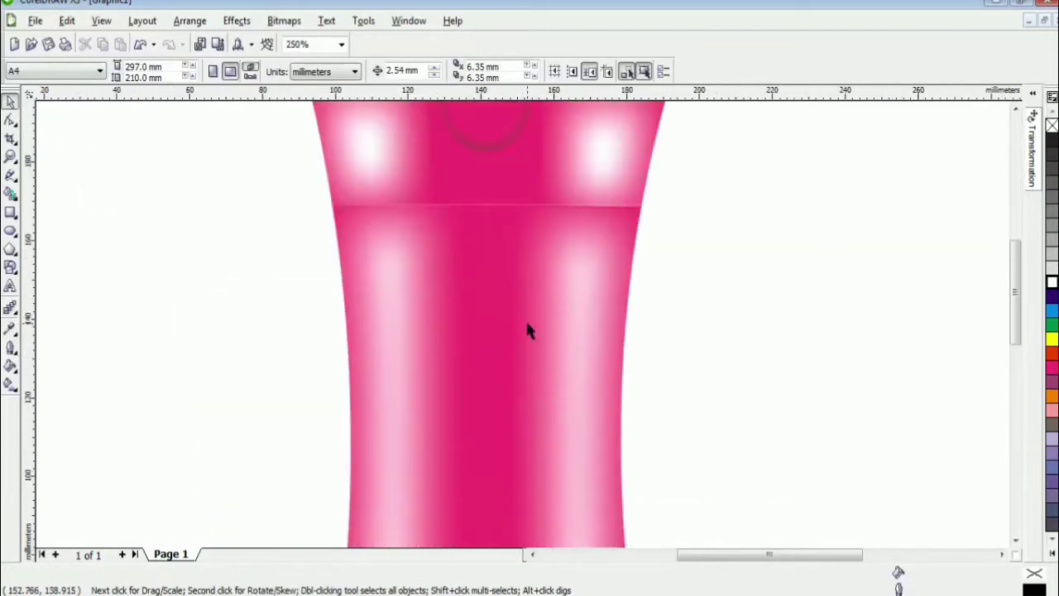
pyautogui.scroll(-1, 534, 372)
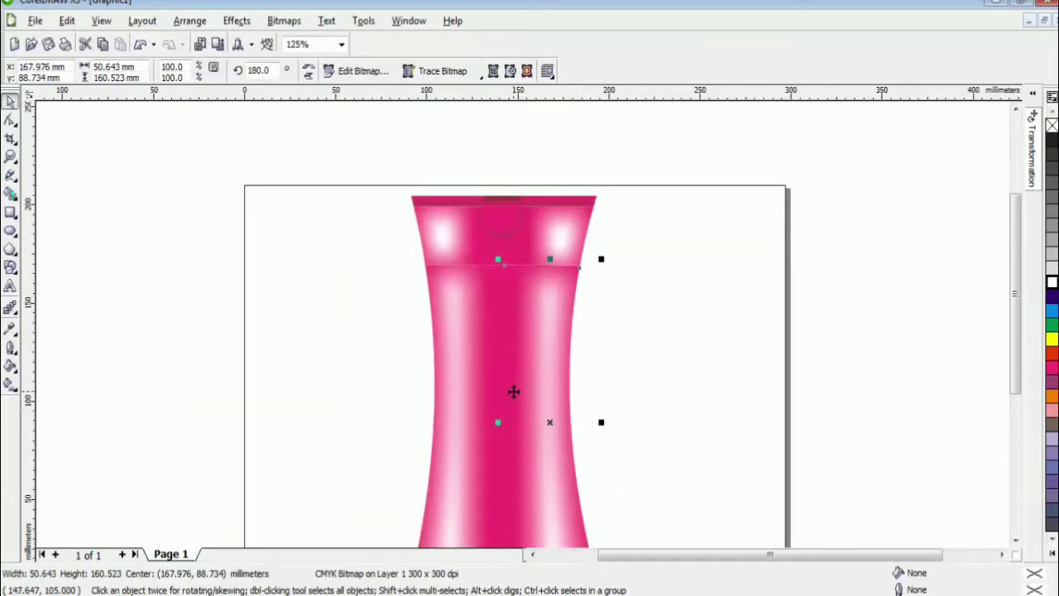
pyautogui.click(460, 374)
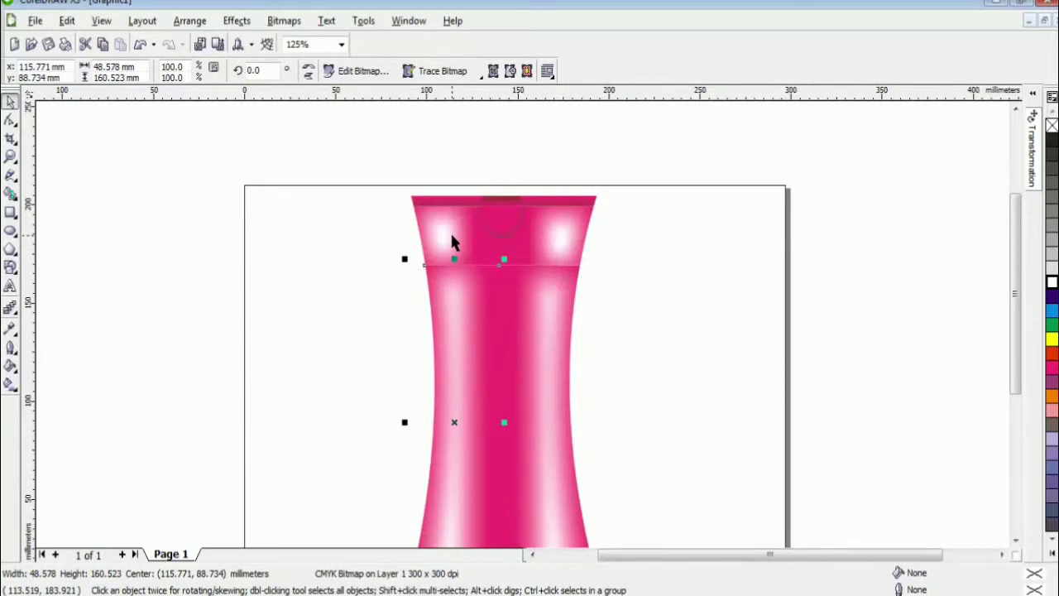
pyautogui.click(445, 237)
pyautogui.keyDown('shift'); pyautogui.click(454, 360); pyautogui.keyUp('shift')
pyautogui.keyDown('shift'); pyautogui.click(559, 365); pyautogui.keyUp('shift')
pyautogui.keyDown('shift'); pyautogui.click(565, 242); pyautogui.keyUp('shift')
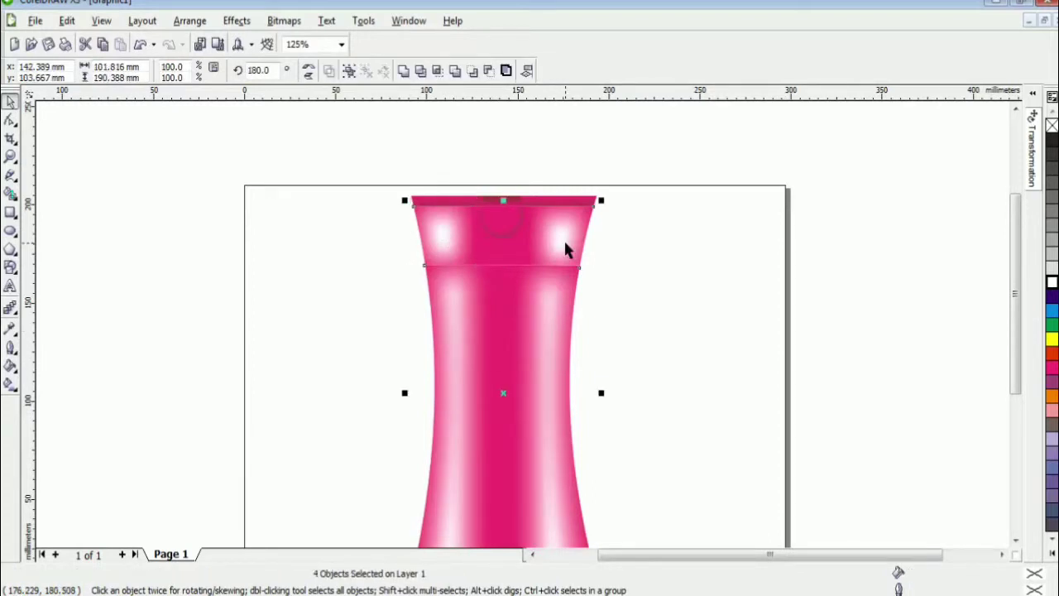
pyautogui.rightClick(565, 244)
pyautogui.click(603, 307)
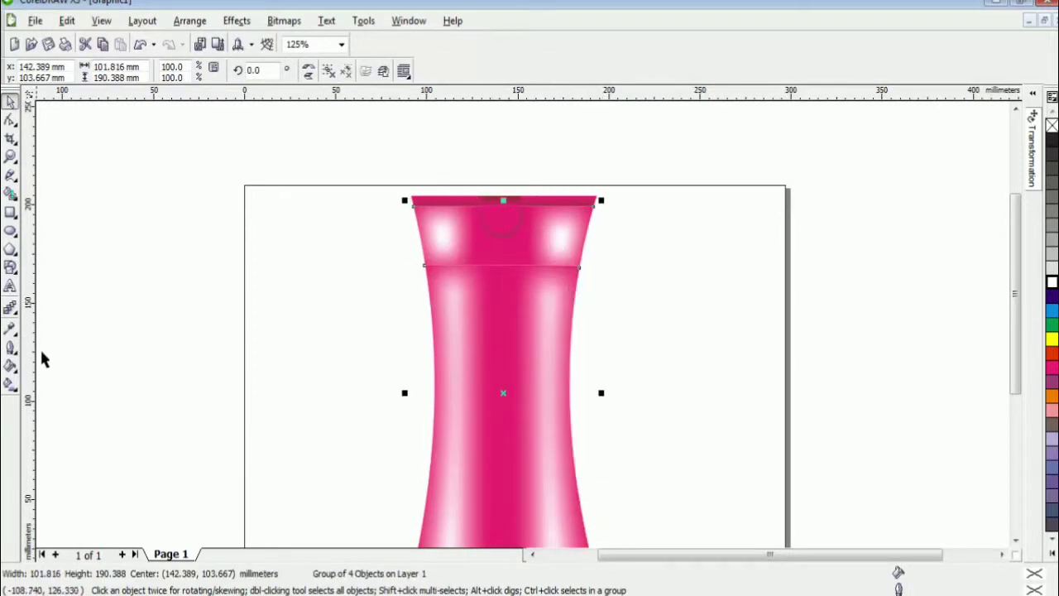
# - Apply a uniform transparency to the grouped highlights and adjust its strength to soften the white
pyautogui.click(15, 312)
pyautogui.click(143, 316)
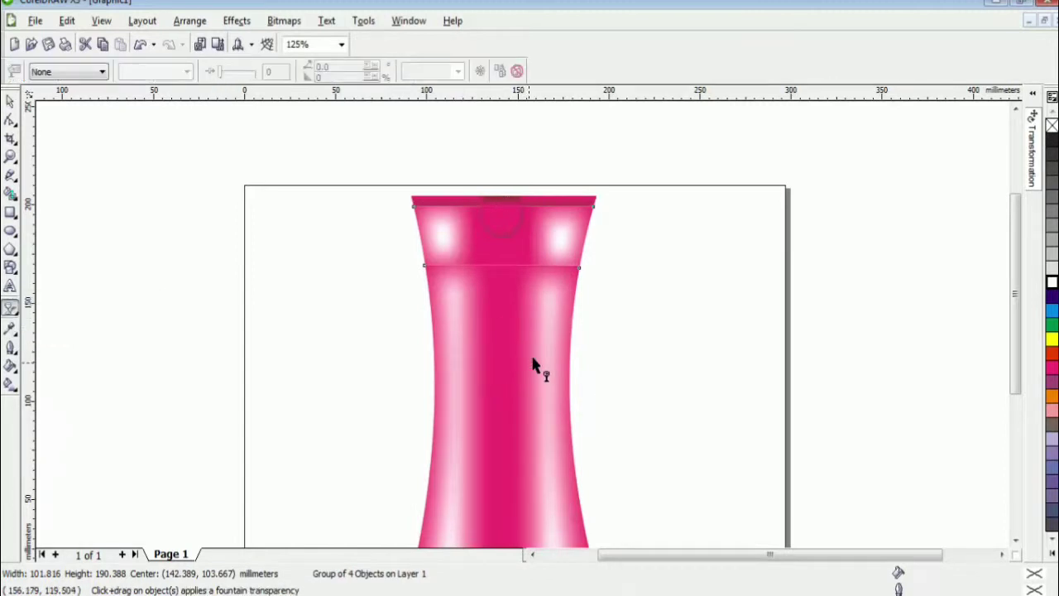
pyautogui.moveTo(534, 366); pyautogui.dragTo(468, 369)
pyautogui.click(83, 72)
pyautogui.click(81, 103)
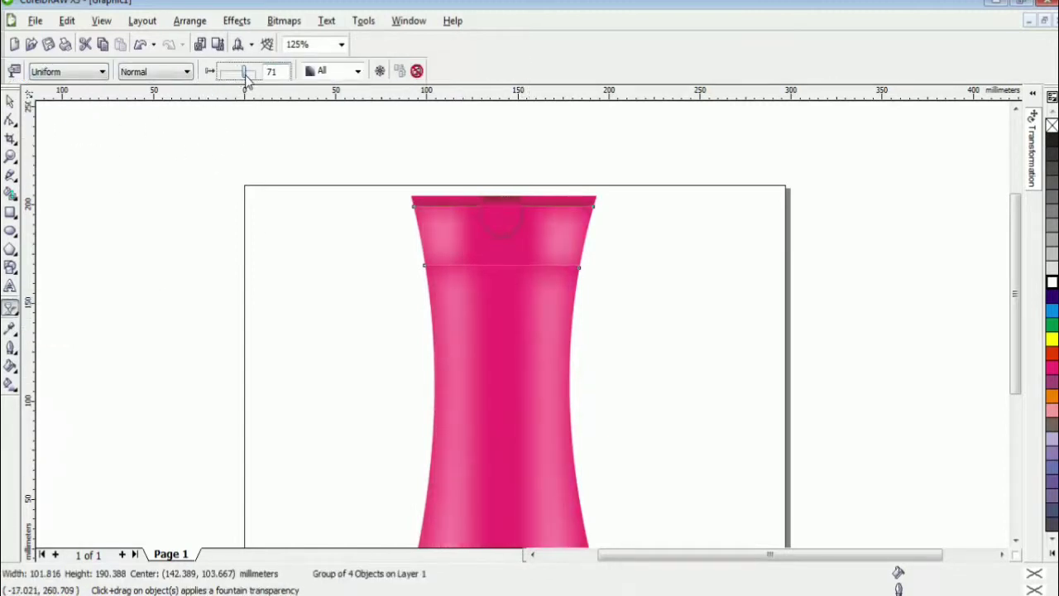
pyautogui.moveTo(243, 74); pyautogui.dragTo(235, 76)
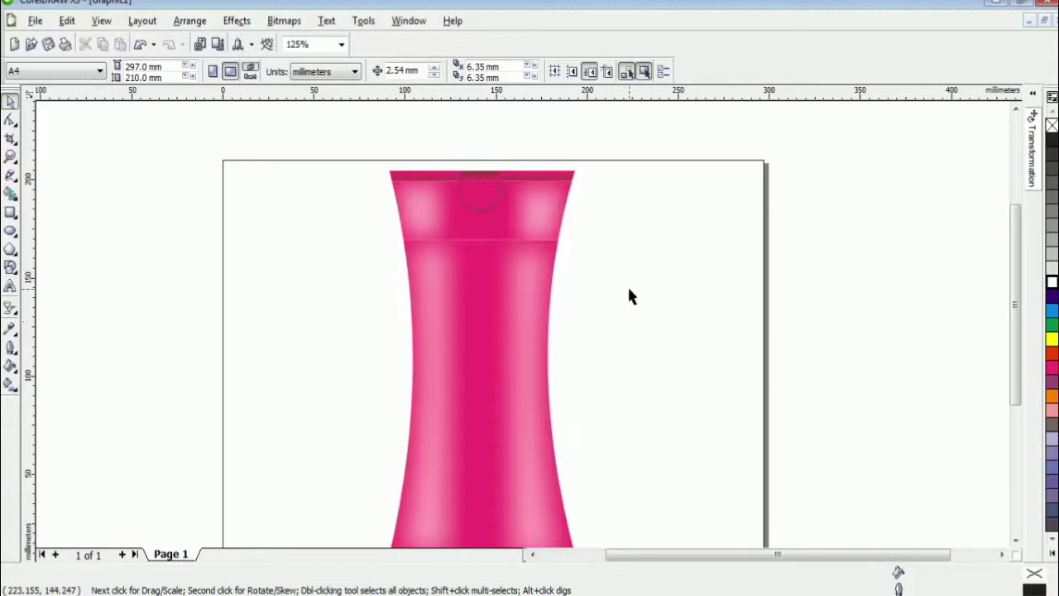
# - Remove the outline from the dark band at the bottle's base
pyautogui.scroll(-1, 629, 289)
pyautogui.scroll(2, 467, 449)
pyautogui.click(522, 334)
pyautogui.rightClick(1052, 125)
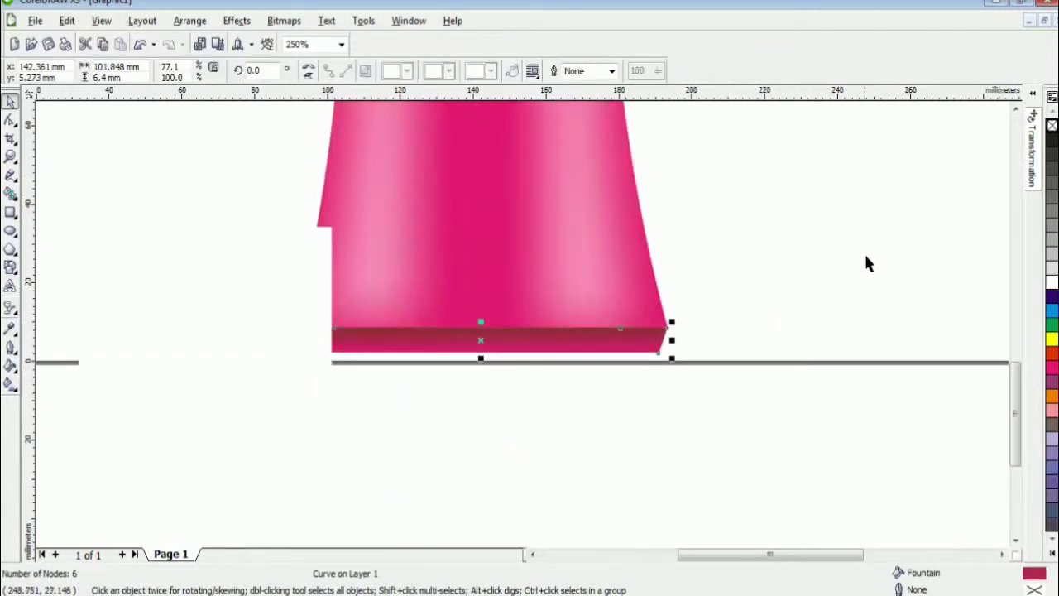
# - Select the whole bottle and move it to the right part of the page, centred at about X 218 mm
pyautogui.scroll(-4, 522, 331)
pyautogui.moveTo(381, 123); pyautogui.dragTo(541, 400)
pyautogui.scroll(2, 364, 248)
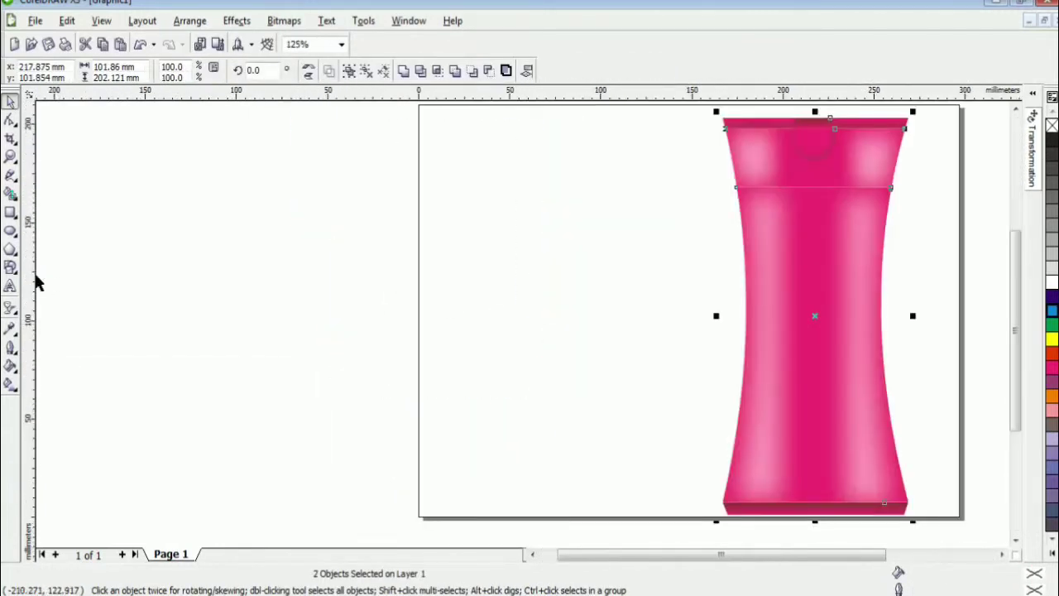
# - Add two separate artistic texts, PATANJALI and SHAMPOO, beside the bottle and move PATANJALI higher above SHAMPOO
pyautogui.click(10, 285)
pyautogui.click(502, 300)
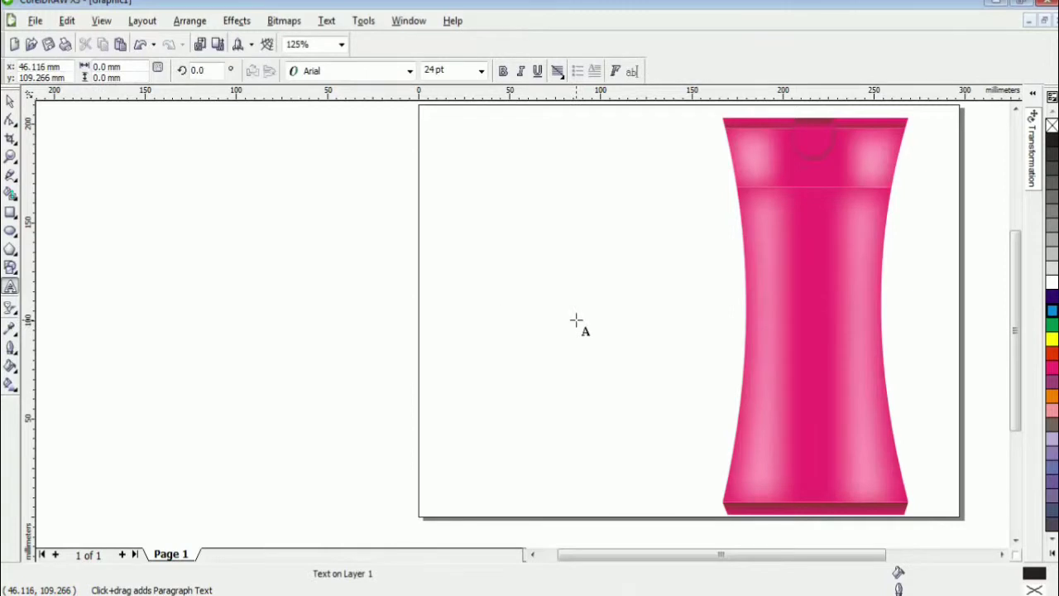
pyautogui.write('PATANJALI')
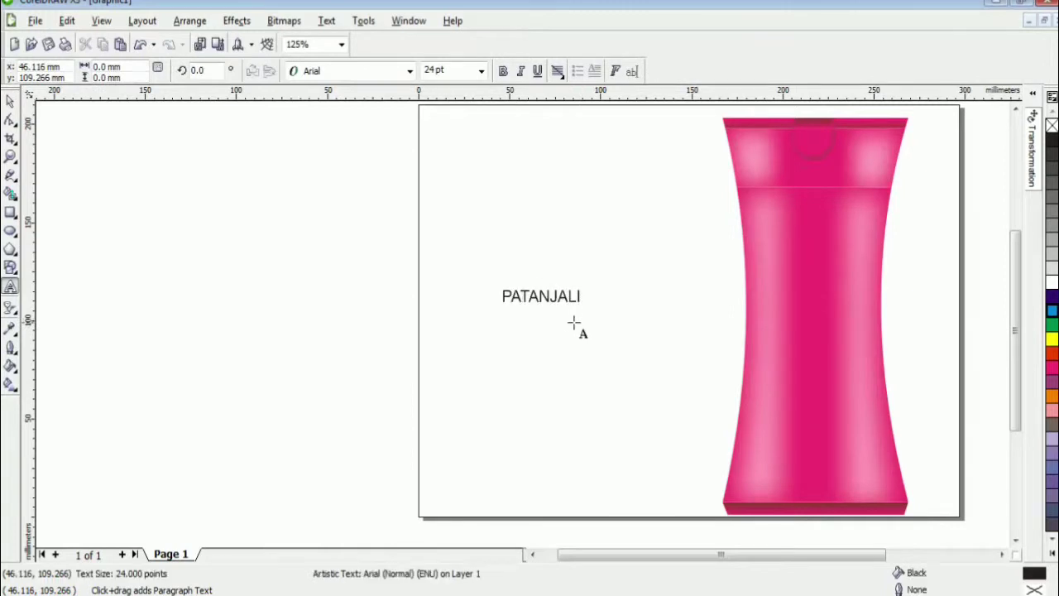
pyautogui.press('Escape')
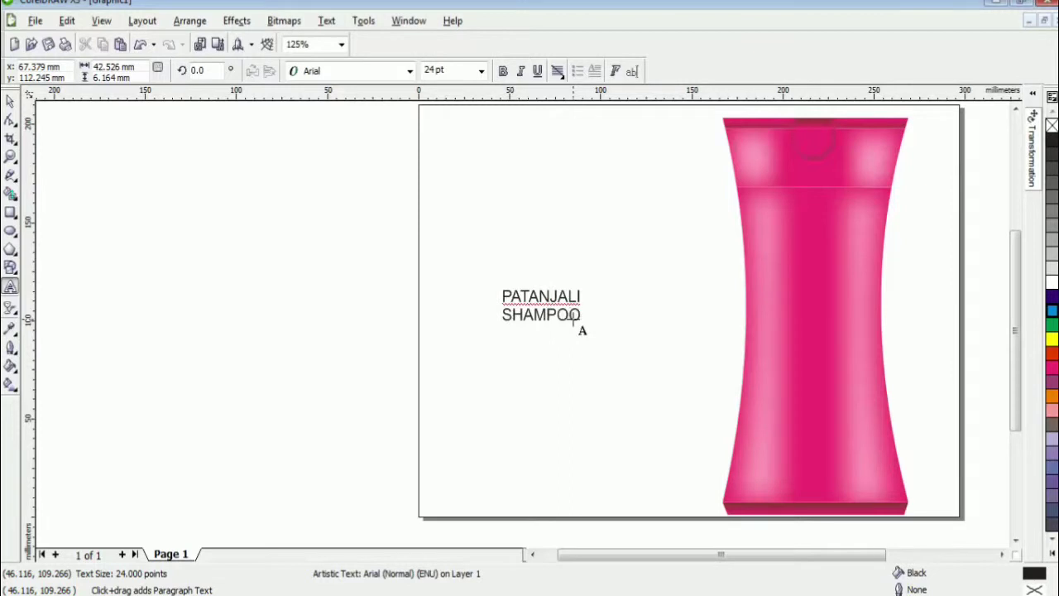
pyautogui.hotkey('ctrl', 'space')
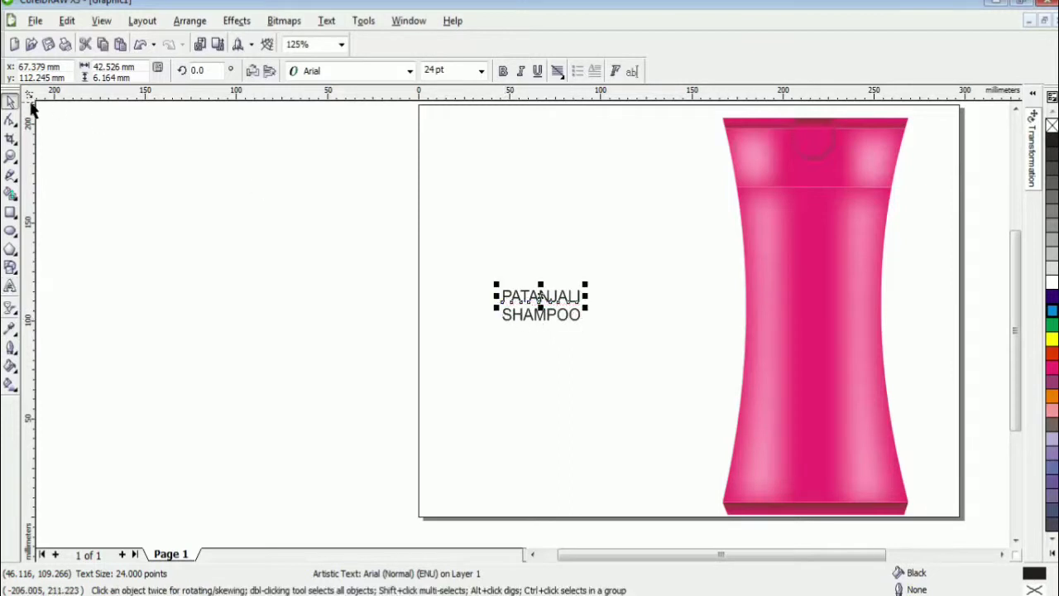
pyautogui.moveTo(539, 302); pyautogui.dragTo(536, 245)
# - Set the PATANJALI text in bold Traditional Arabic and enlarge it to about 35.6 pt
pyautogui.click(10, 287)
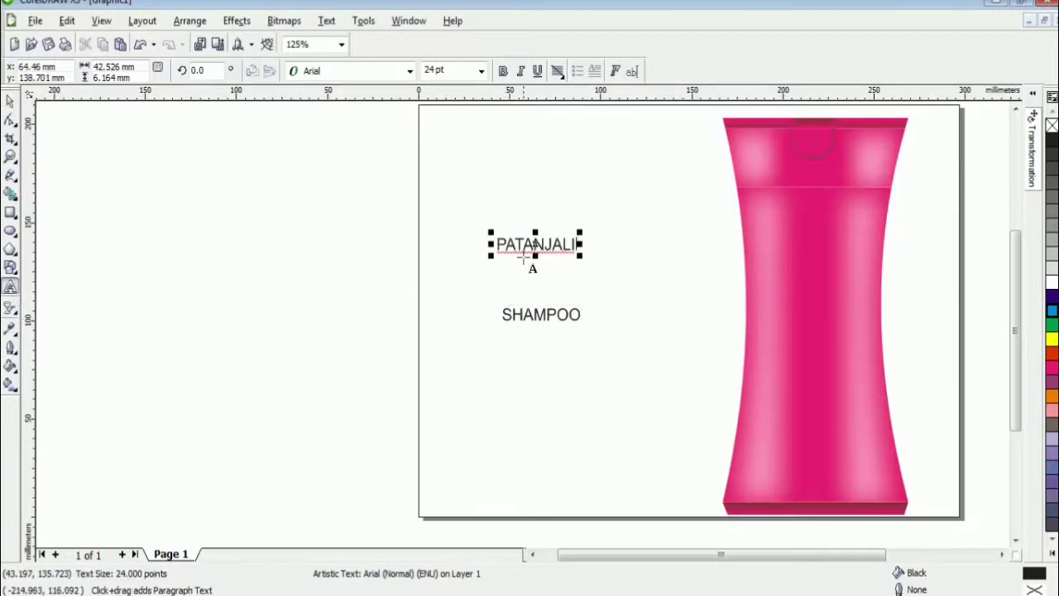
pyautogui.doubleClick(527, 244)
pyautogui.doubleClick(411, 73)
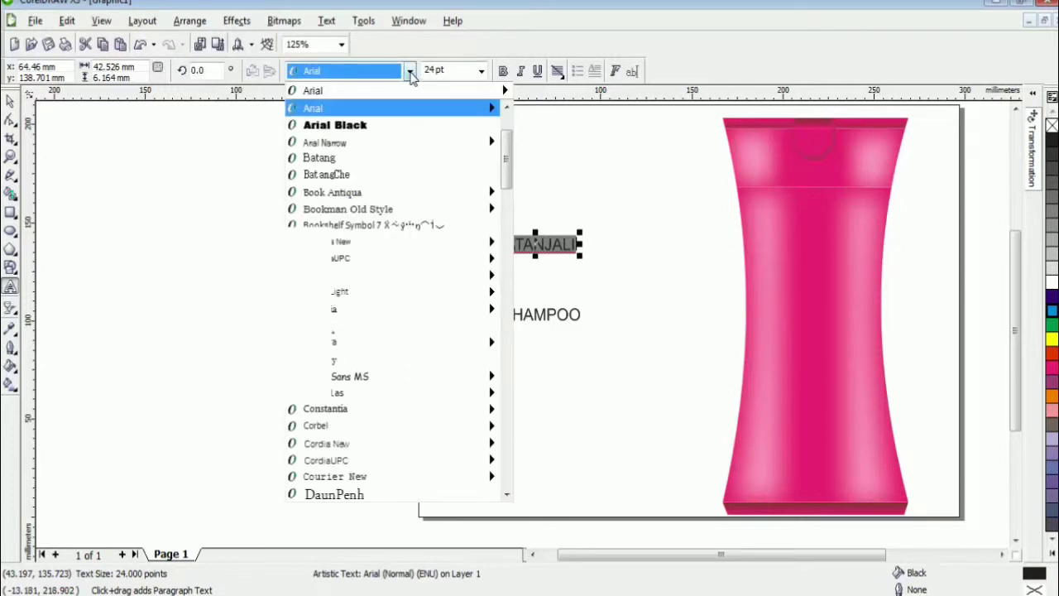
pyautogui.write('Times New Roman')
pyautogui.press('Down')
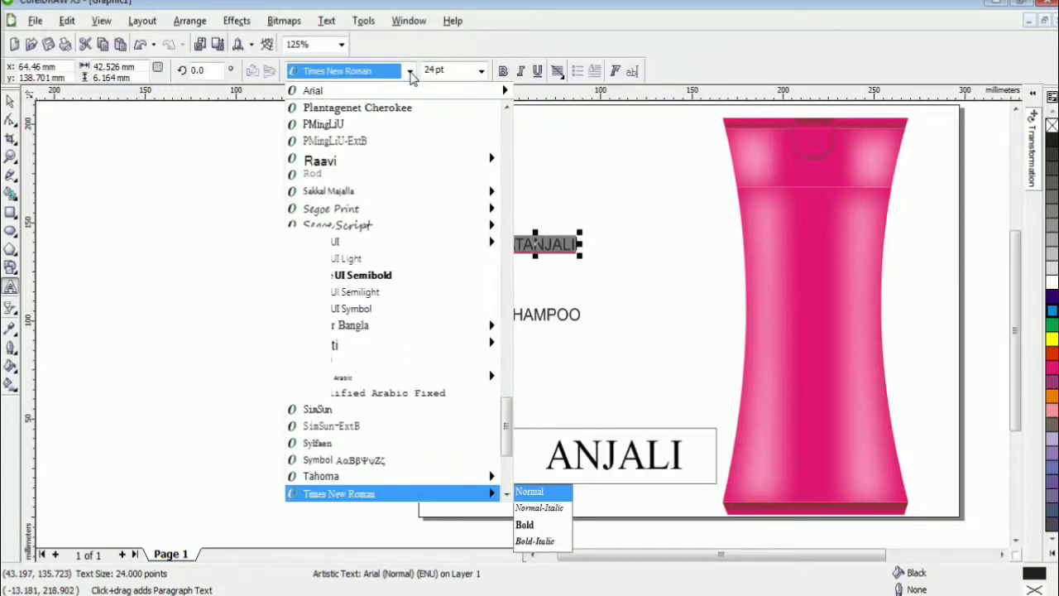
pyautogui.press('Down')
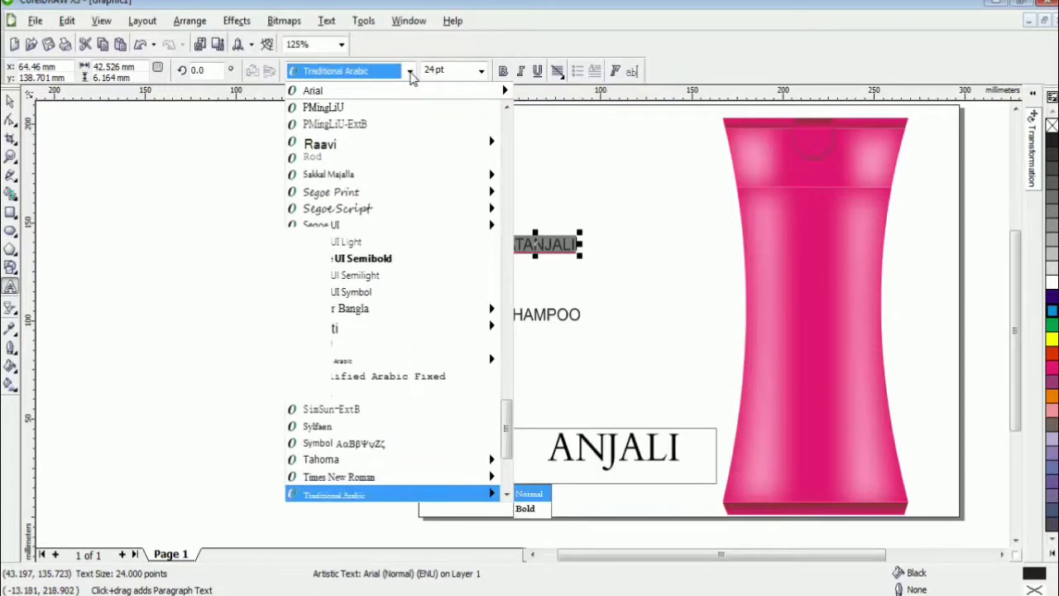
pyautogui.press('Return')
pyautogui.moveTo(583, 257); pyautogui.dragTo(622, 266)
pyautogui.click(504, 71)
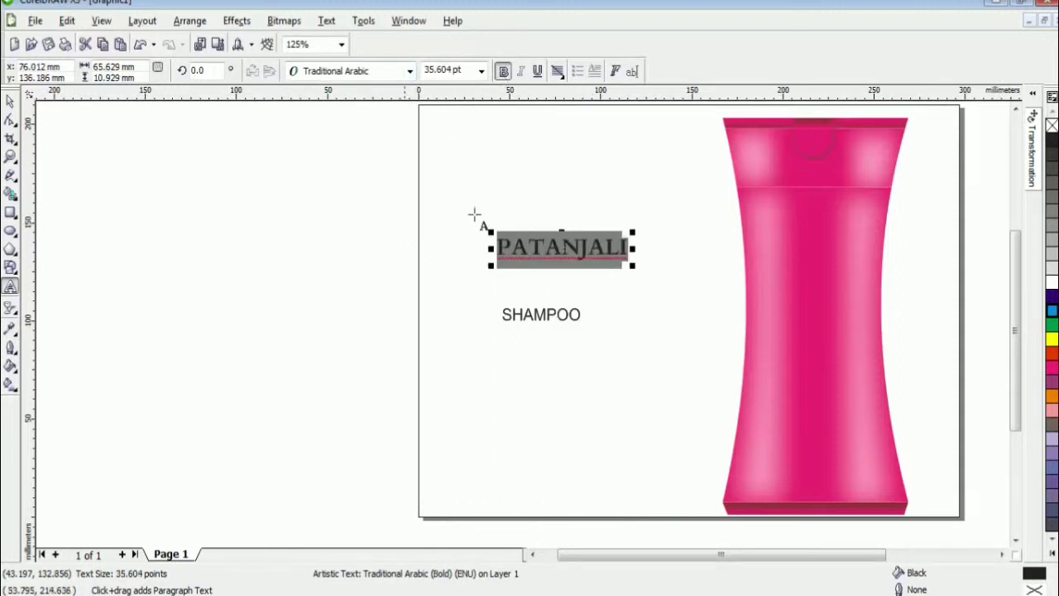
# - Reposition and stretch the PATANJALI text to about 84 by 17 mm, and remove its bold style
pyautogui.click(10, 101)
pyautogui.moveTo(561, 251); pyautogui.dragTo(541, 243)
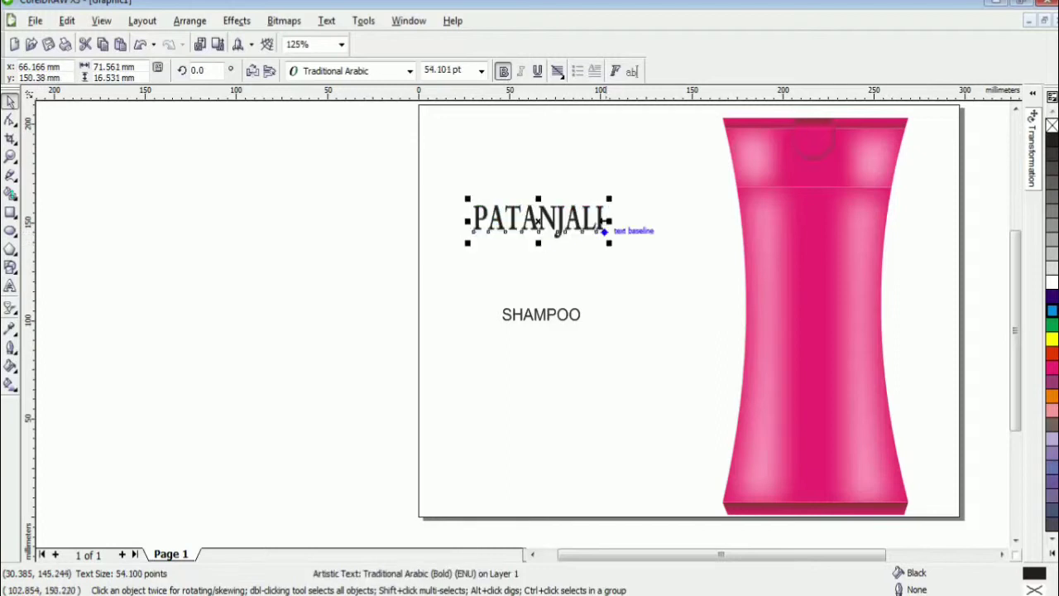
pyautogui.moveTo(610, 221); pyautogui.dragTo(645, 224)
pyautogui.hotkey('ctrl', 'b')
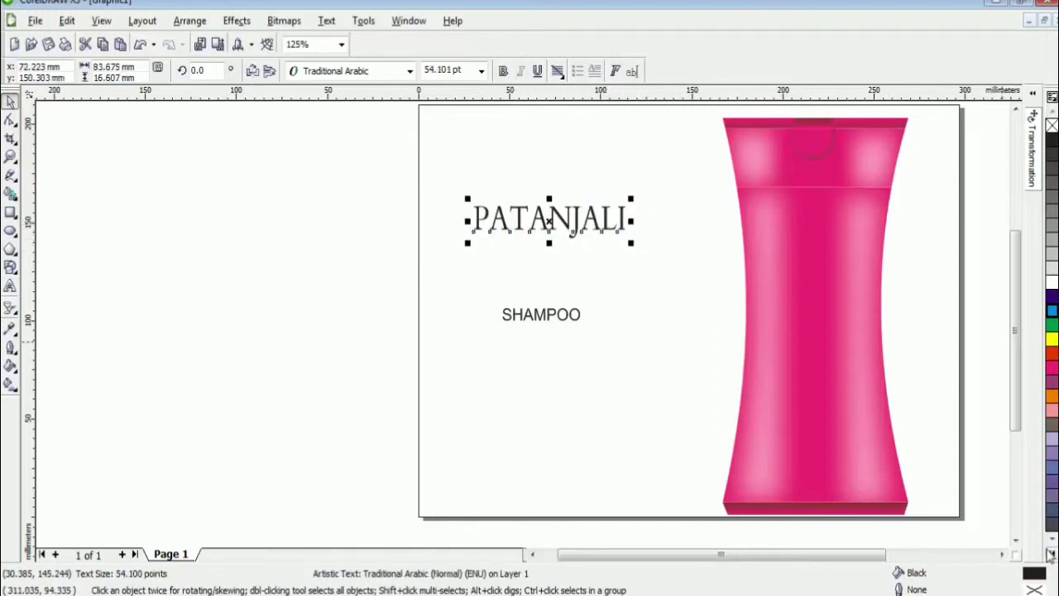
# - Fill the PATANJALI text with Ruby Red and move the SHAMPOO text up beneath its right end
pyautogui.click(1051, 553)
pyautogui.click(1032, 157)
pyautogui.click(563, 317)
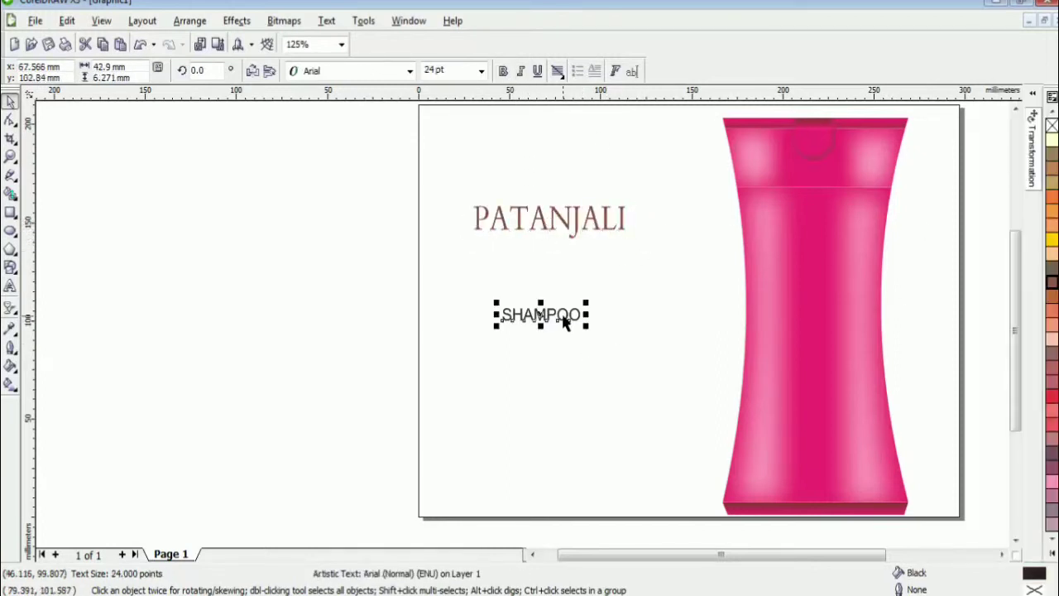
pyautogui.moveTo(563, 319); pyautogui.dragTo(630, 258)
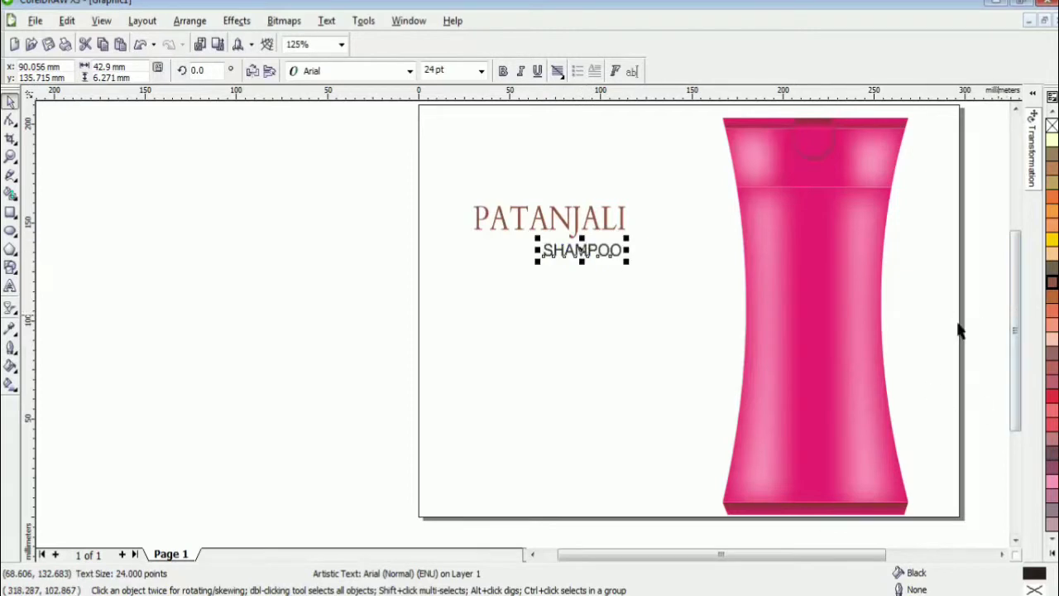
# - Try a blue fill on the SHAMPOO text, set it back to black, and place it just below PATANJALI, centred at about X 92, Y 134 mm
pyautogui.click(1051, 555)
pyautogui.click(1006, 281)
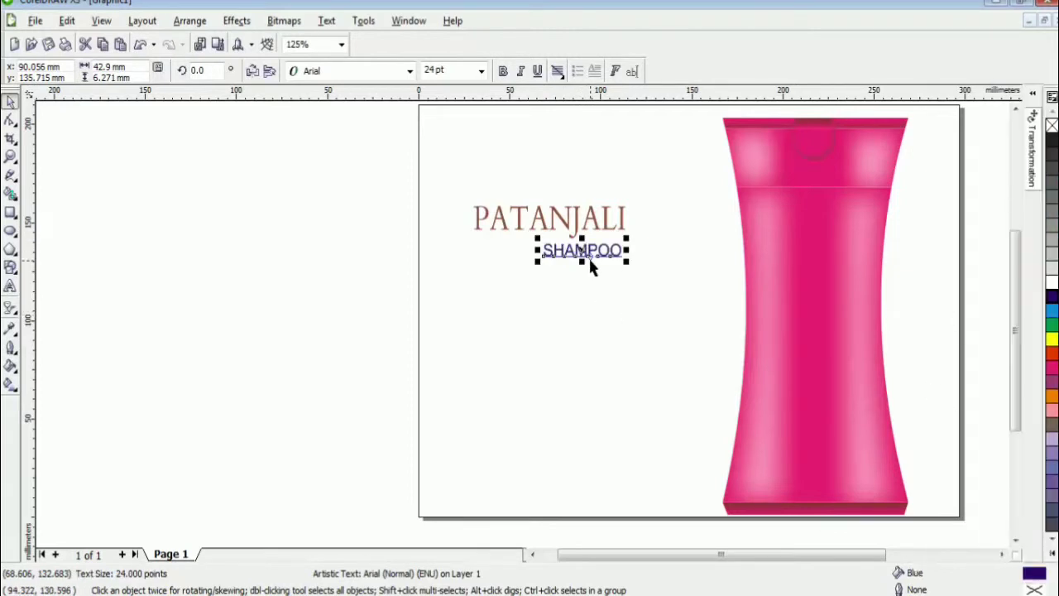
pyautogui.click(607, 263)
pyautogui.moveTo(607, 263); pyautogui.dragTo(610, 255)
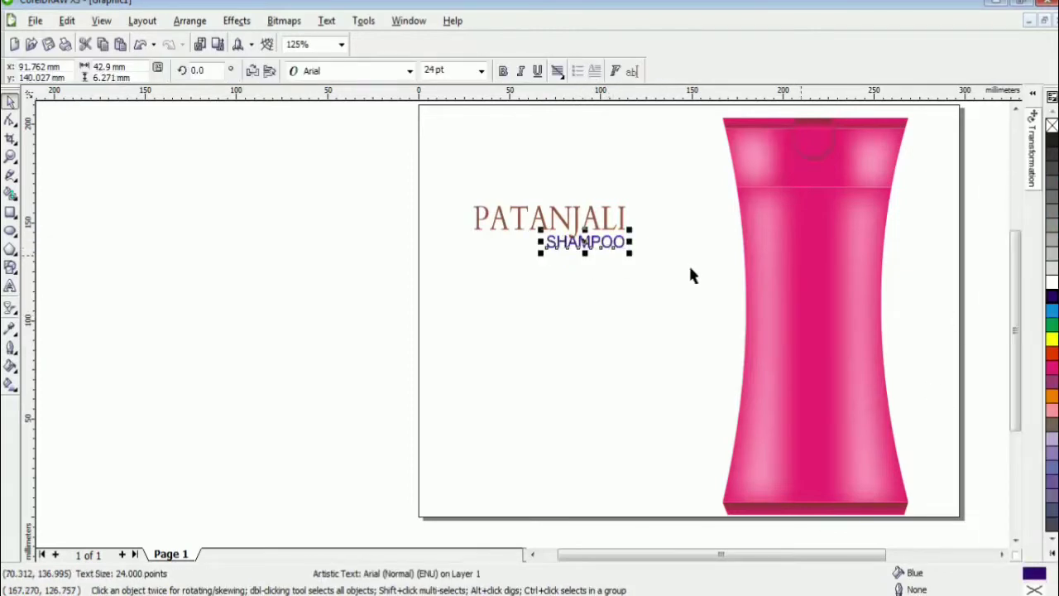
pyautogui.click(1052, 282)
pyautogui.click(1052, 149)
pyautogui.click(522, 325)
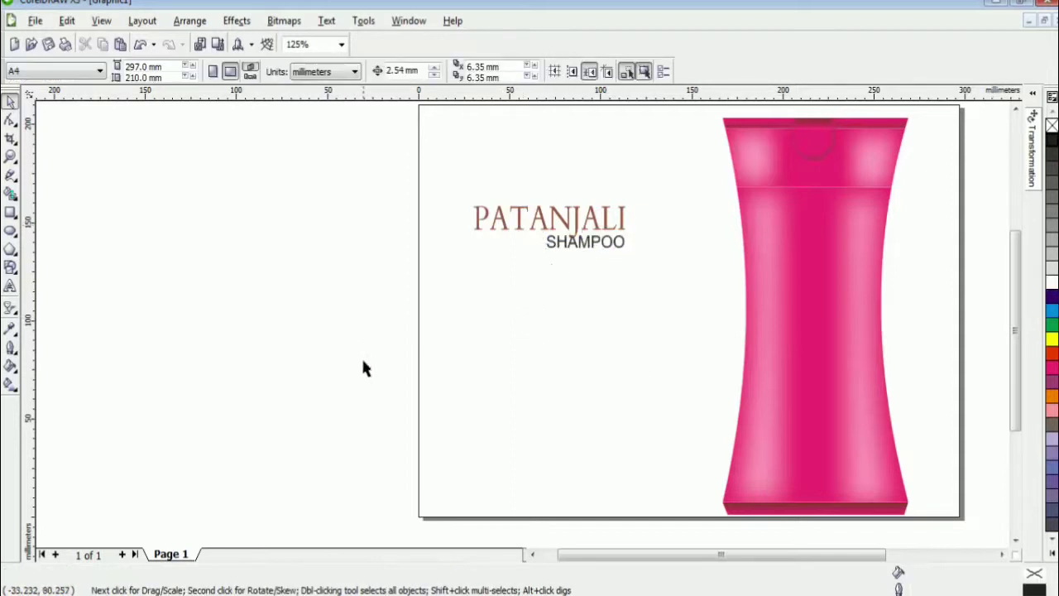
pyautogui.moveTo(585, 242); pyautogui.dragTo(585, 254)
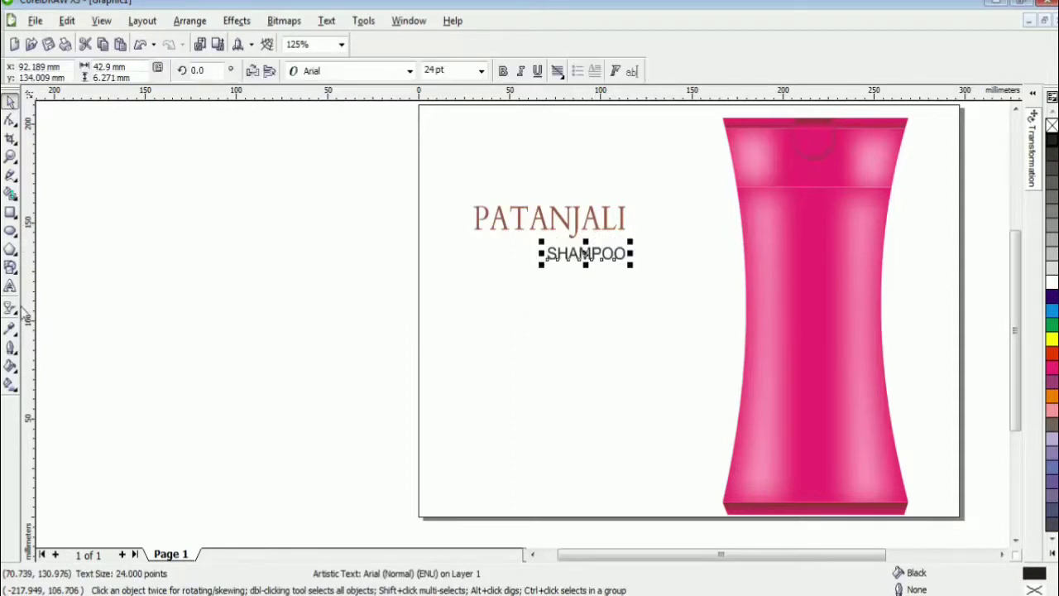
# - Draw an ellipse below the SHAMPOO text, make an overlapping offset copy, and resize one of them to about 74 by 35 mm
pyautogui.click(12, 235)
pyautogui.moveTo(476, 325); pyautogui.dragTo(559, 350)
pyautogui.rightClick(559, 349)
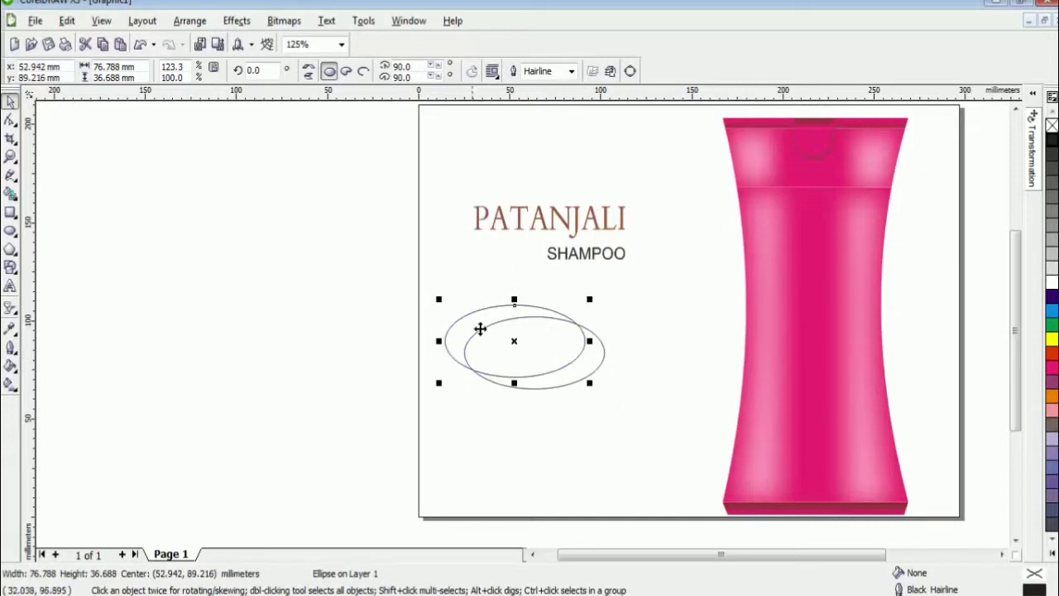
pyautogui.moveTo(442, 303); pyautogui.dragTo(455, 309)
pyautogui.moveTo(575, 377); pyautogui.dragTo(596, 386)
pyautogui.click(364, 379)
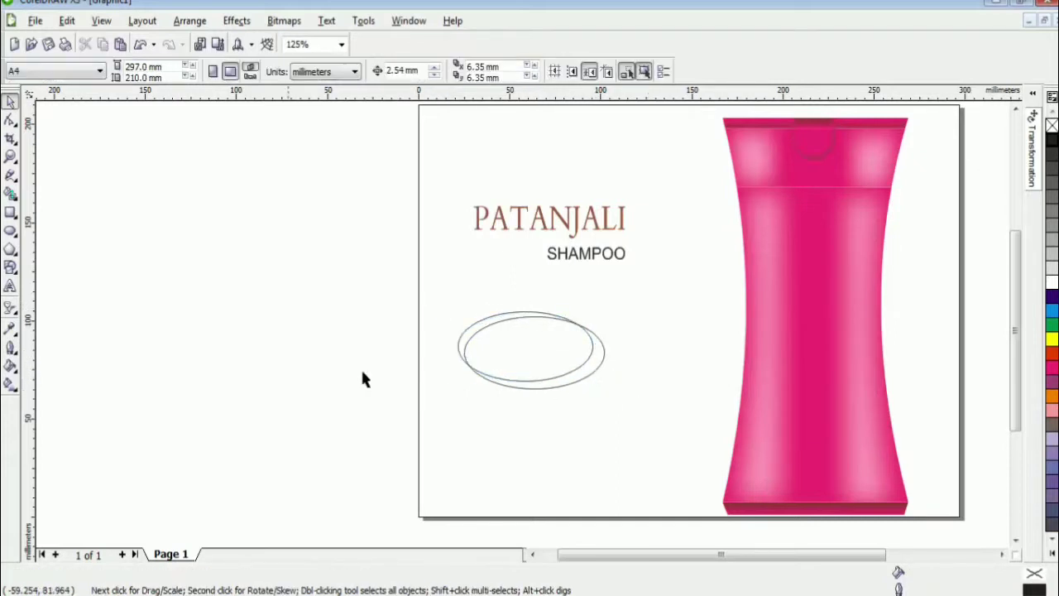
# - Try filling the crescent between the ellipses with Desert Blue, deleting the ellipses, and moving the crescent below SHAMPOO
pyautogui.click(11, 192)
pyautogui.click(532, 381)
pyautogui.press('space')
pyautogui.click(502, 325)
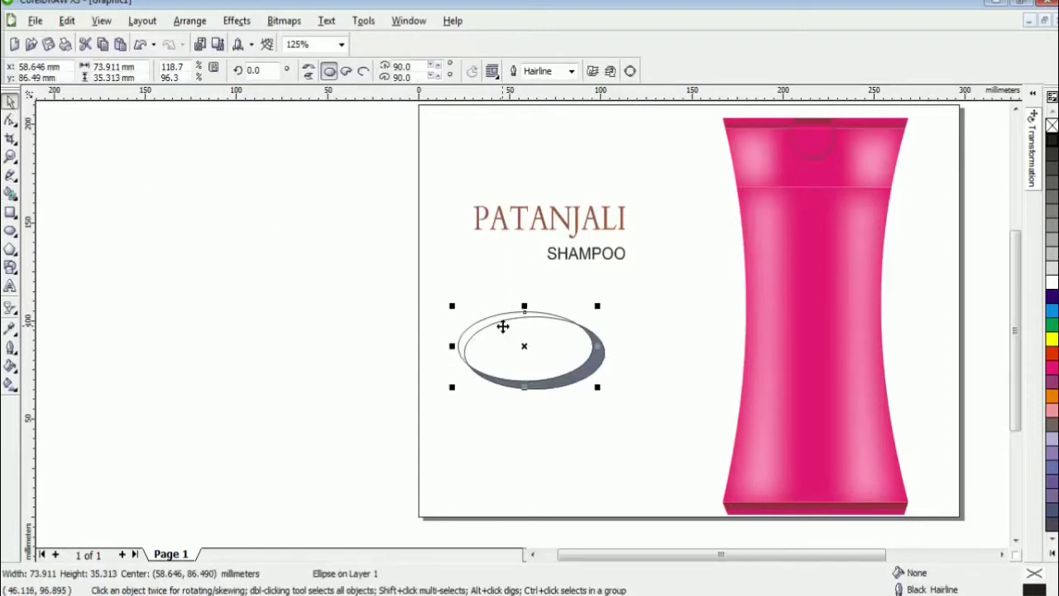
pyautogui.press('Delete')
pyautogui.moveTo(488, 384); pyautogui.dragTo(535, 347)
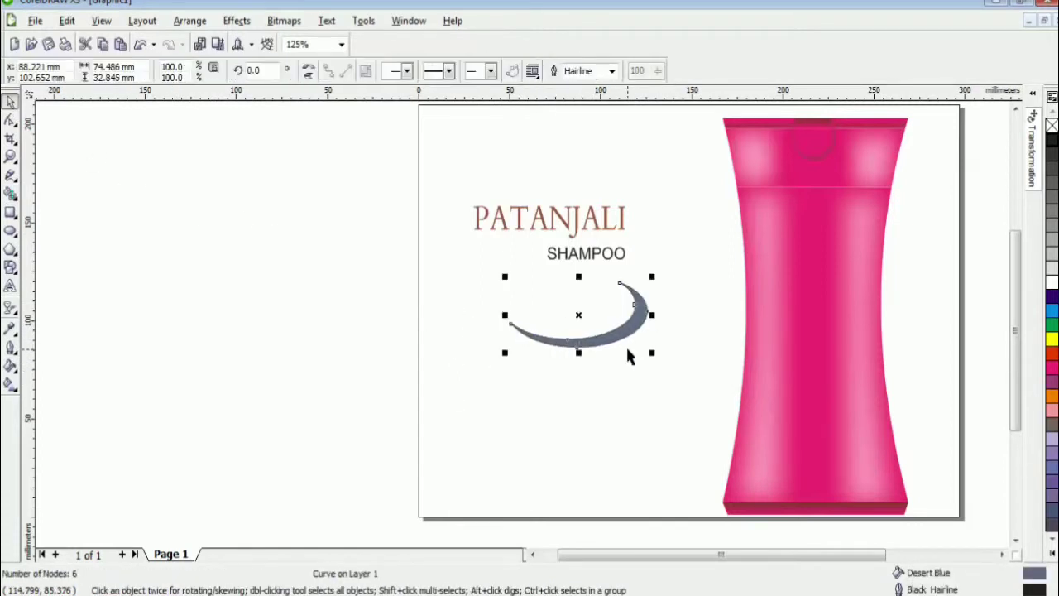
# - Undo the crescent's move and fill and the deletion of the ellipses
pyautogui.hotkey('ctrl', 'z')
pyautogui.hotkey('ctrl', 'z')
pyautogui.hotkey('ctrl', 'z')
pyautogui.hotkey('ctrl', 'z')
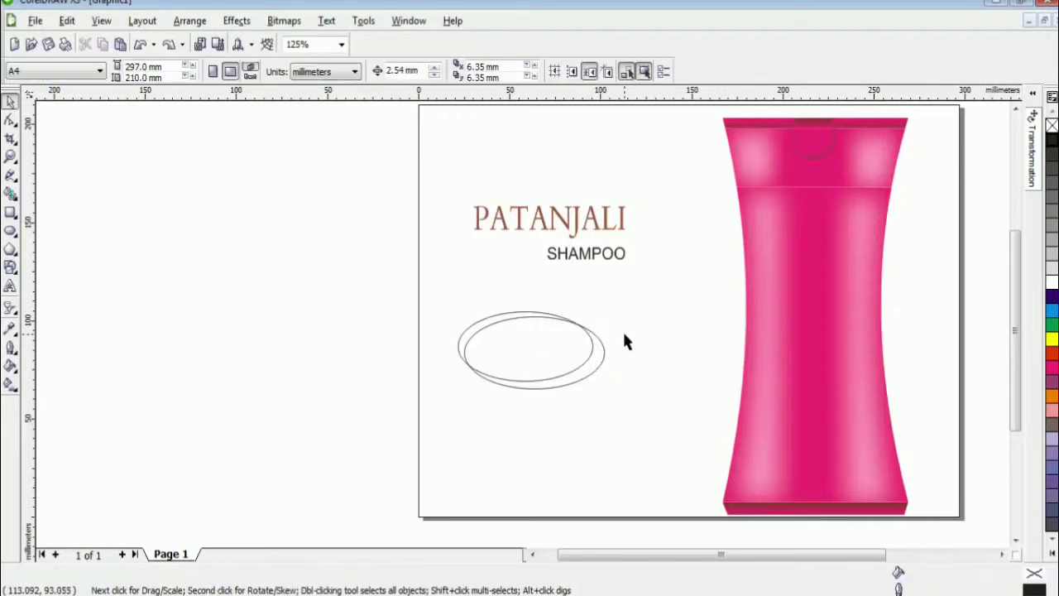
# - Widen the two overlapping ellipses to about 91 by 37 mm and offset one slightly up and to the left of the other
pyautogui.click(545, 357)
pyautogui.click(445, 392)
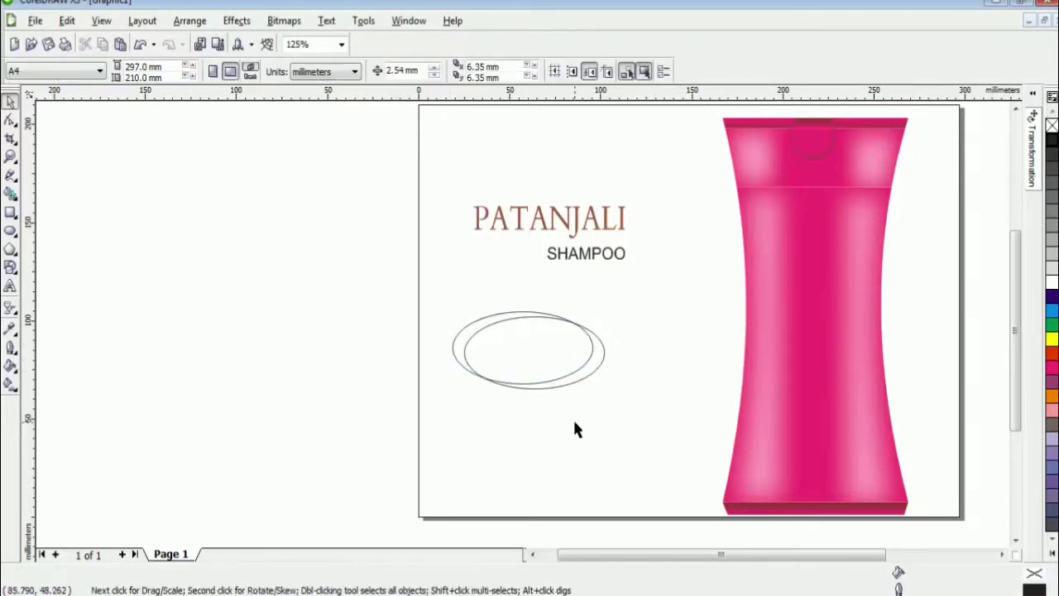
pyautogui.moveTo(423, 303); pyautogui.dragTo(619, 397)
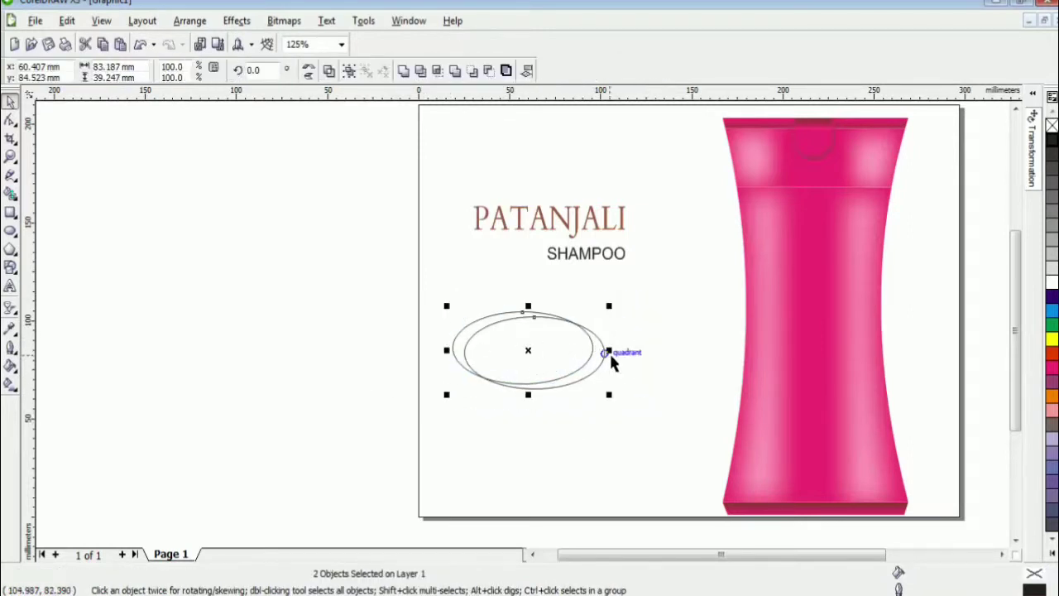
pyautogui.moveTo(610, 350); pyautogui.dragTo(635, 350)
pyautogui.click(624, 407)
pyautogui.click(609, 378)
pyautogui.scroll(1, 619, 401)
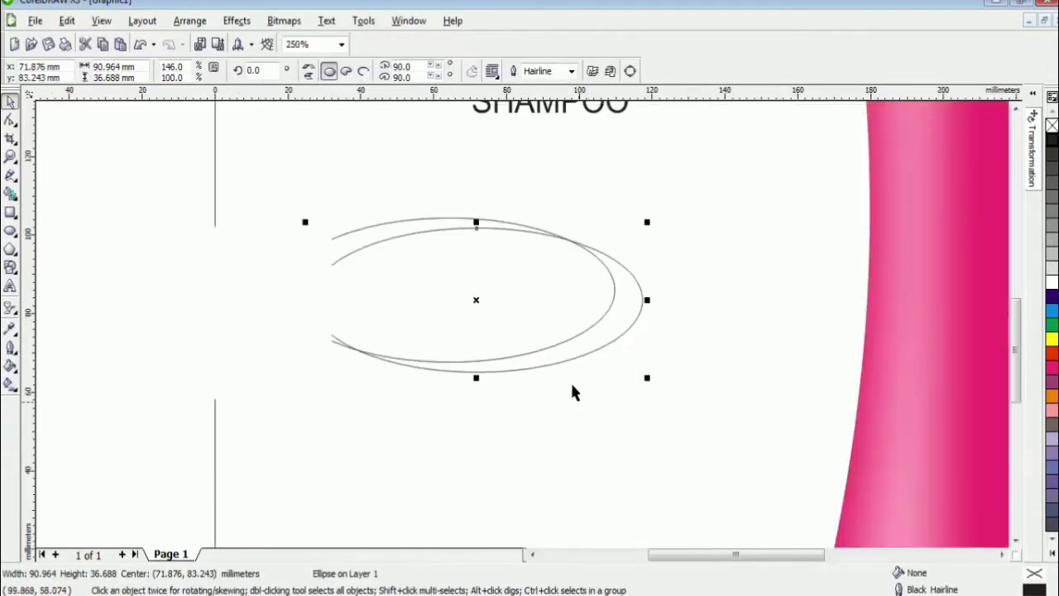
pyautogui.click(570, 385)
pyautogui.moveTo(546, 311); pyautogui.dragTo(552, 313)
# - Fill the lower-right crescent between the ellipses with Desert Blue and delete the ellipses
pyautogui.click(11, 193)
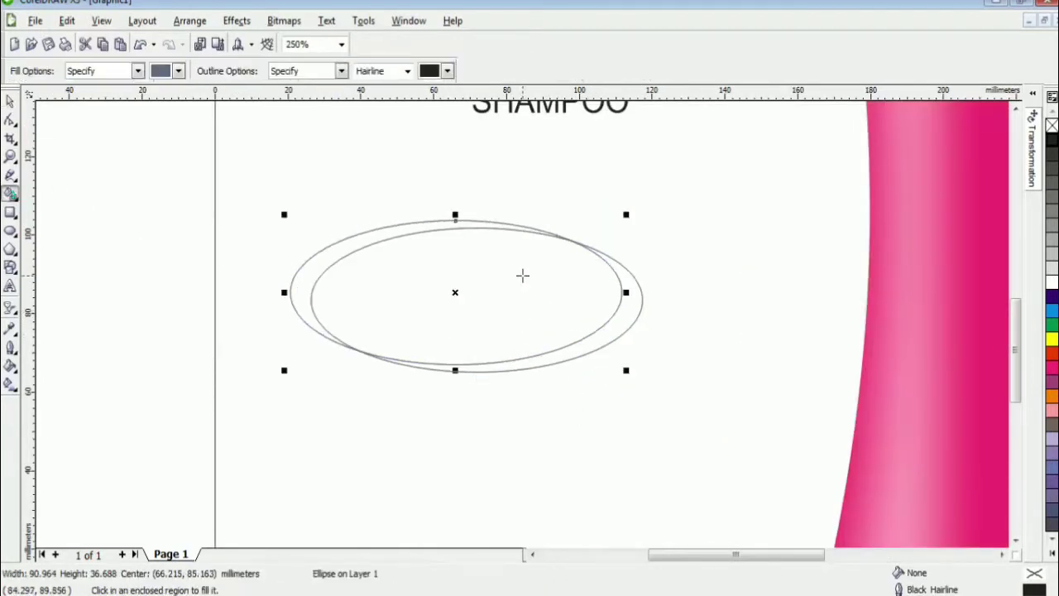
pyautogui.click(584, 350)
pyautogui.click(10, 100)
pyautogui.click(473, 272)
pyautogui.press('Delete')
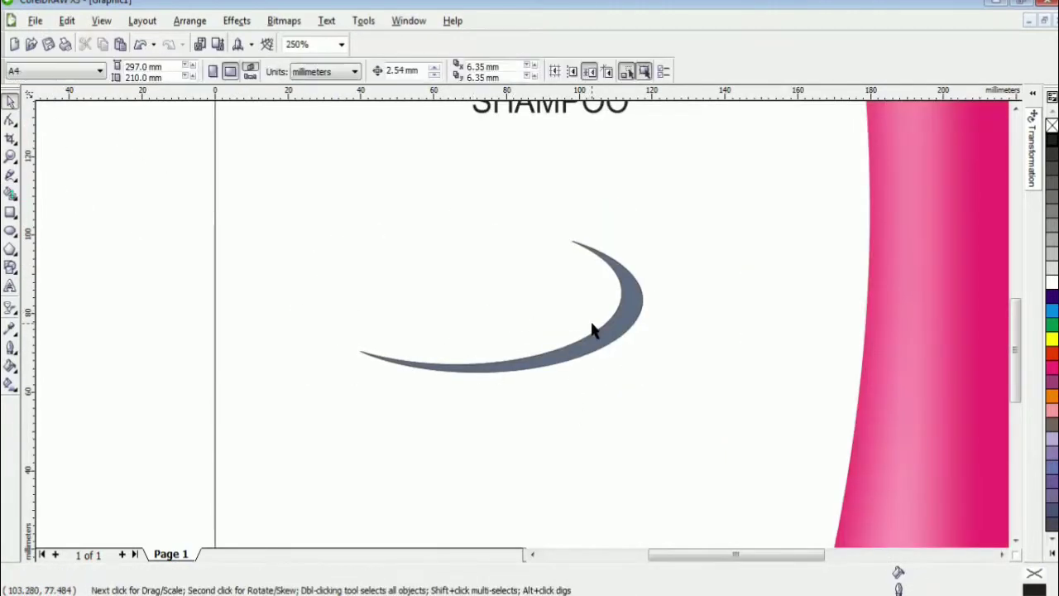
# - Shrink the crescent to about 49 by 21 mm and move the SHAMPOO text lower to make room for it
pyautogui.moveTo(593, 331); pyautogui.dragTo(644, 215)
pyautogui.scroll(-2, 644, 216)
pyautogui.scroll(2, 506, 333)
pyautogui.moveTo(608, 360); pyautogui.dragTo(508, 307)
pyautogui.moveTo(521, 218); pyautogui.dragTo(603, 360)
# - Place the crescent around the right end of PATANJALI and widen it to about 74 mm
pyautogui.moveTo(463, 273); pyautogui.dragTo(560, 185)
pyautogui.scroll(-2, 561, 185)
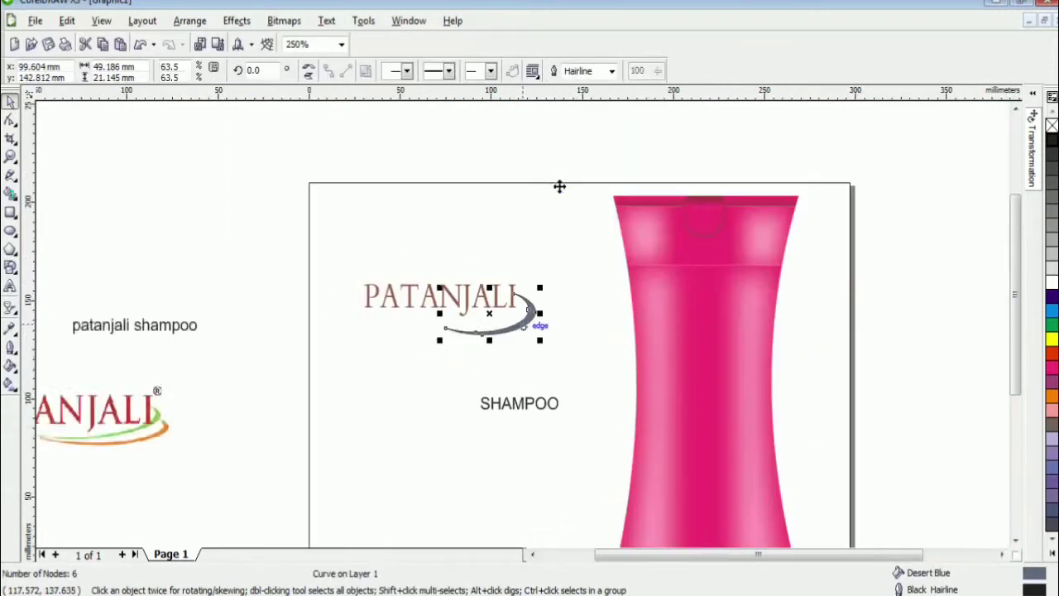
pyautogui.scroll(2, 525, 331)
pyautogui.scroll(-2, 513, 329)
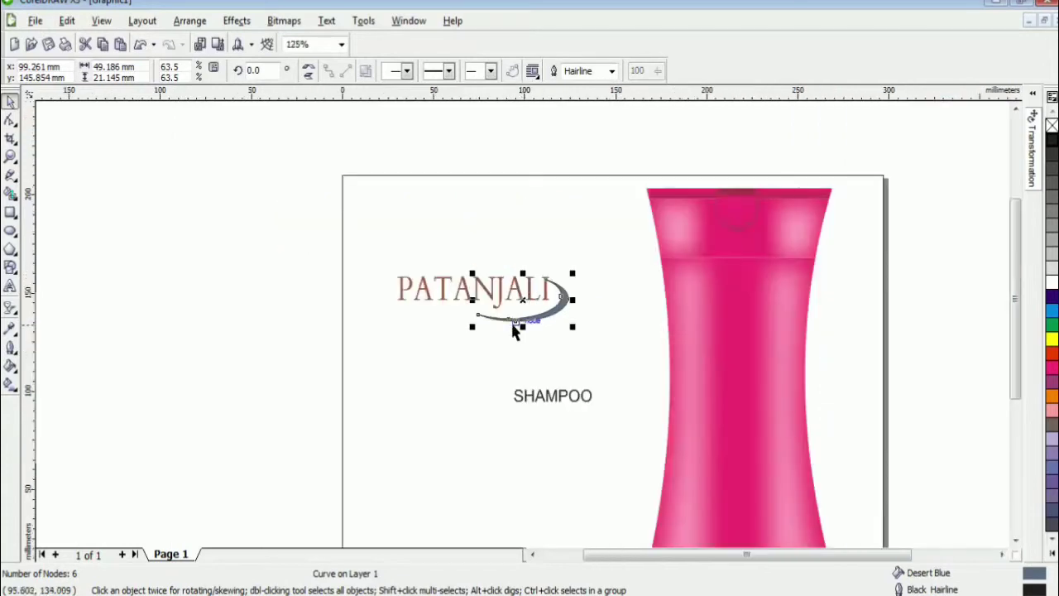
pyautogui.moveTo(472, 300); pyautogui.dragTo(427, 300)
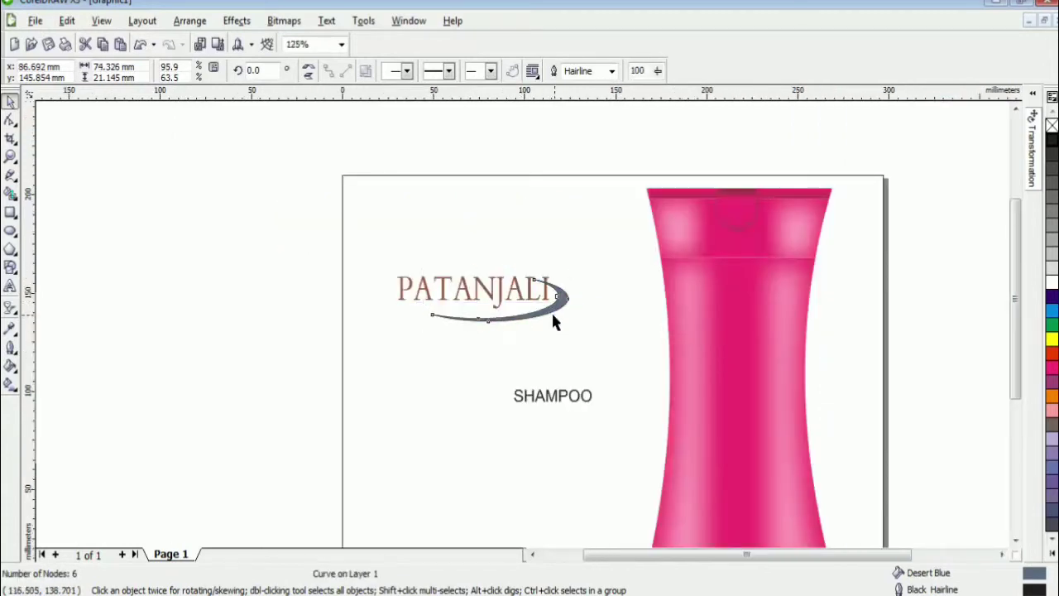
# - Duplicate the crescent and offset the copy to the lower right of the original
pyautogui.moveTo(553, 313); pyautogui.dragTo(542, 337)
pyautogui.hotkey('ctrl', 'd')
pyautogui.click(558, 366)
pyautogui.rightClick(541, 337)
pyautogui.scroll(2, 543, 328)
pyautogui.moveTo(648, 383); pyautogui.dragTo(690, 350)
pyautogui.scroll(-1, 690, 350)
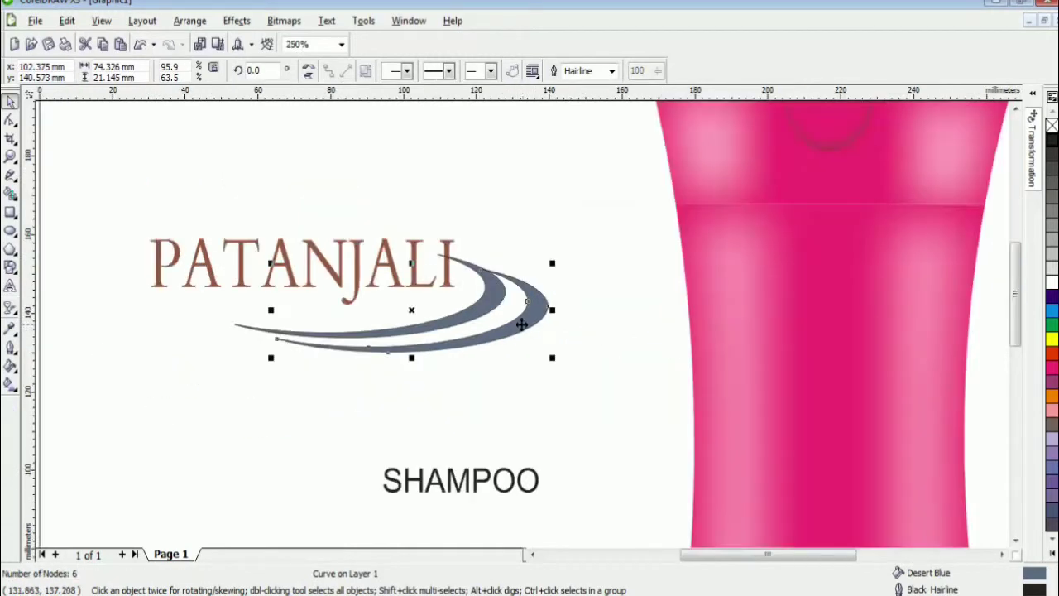
# - Reposition the two crescents so they nest closely, and skew the outer one to about 88 mm wide
pyautogui.moveTo(479, 311); pyautogui.dragTo(568, 357)
pyautogui.moveTo(523, 323); pyautogui.dragTo(484, 316)
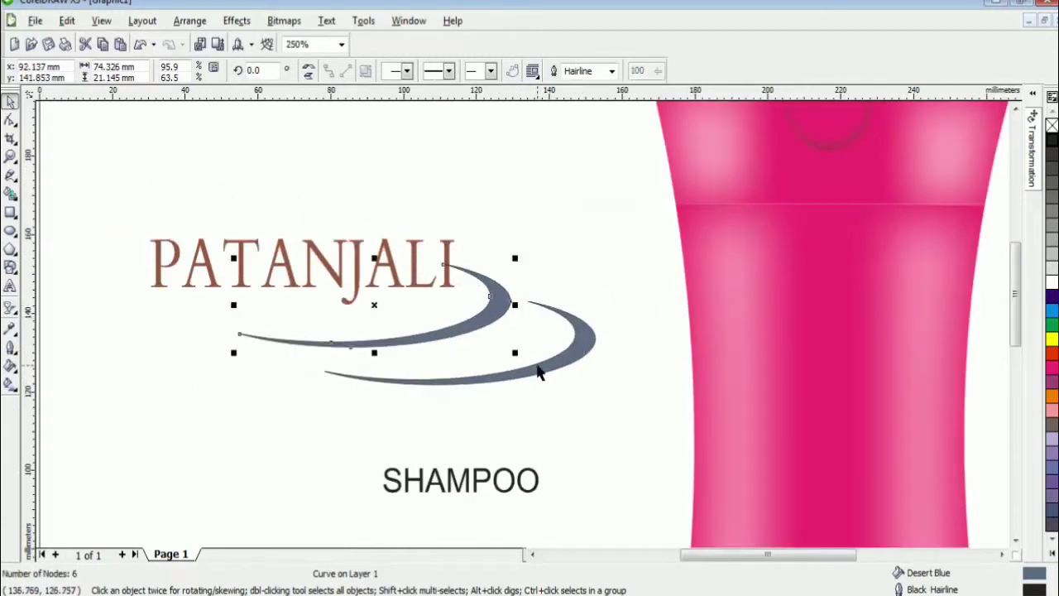
pyautogui.moveTo(537, 365); pyautogui.dragTo(511, 350)
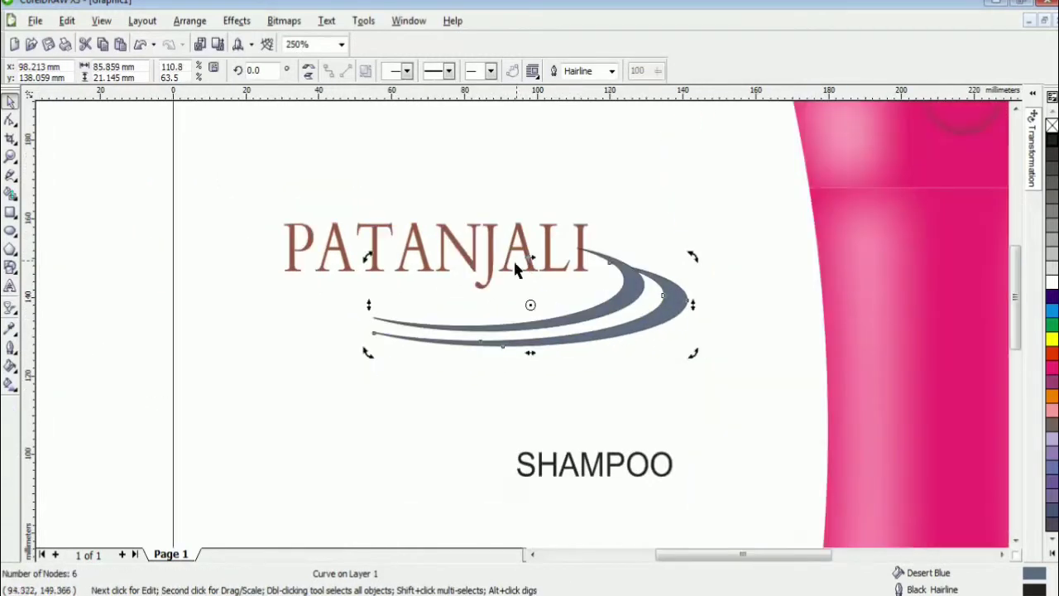
pyautogui.moveTo(531, 258); pyautogui.dragTo(546, 256)
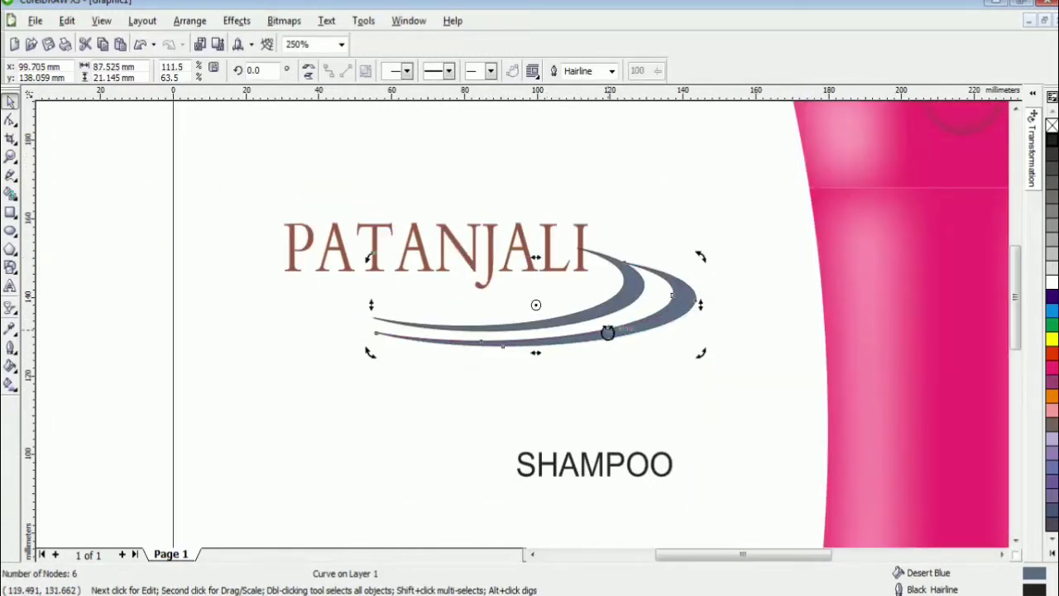
# - Rotate the outer crescent slightly to 358.1° and fit it to about 83 by 20 mm around the inner crescent
pyautogui.click(475, 349)
pyautogui.doubleClick(485, 344)
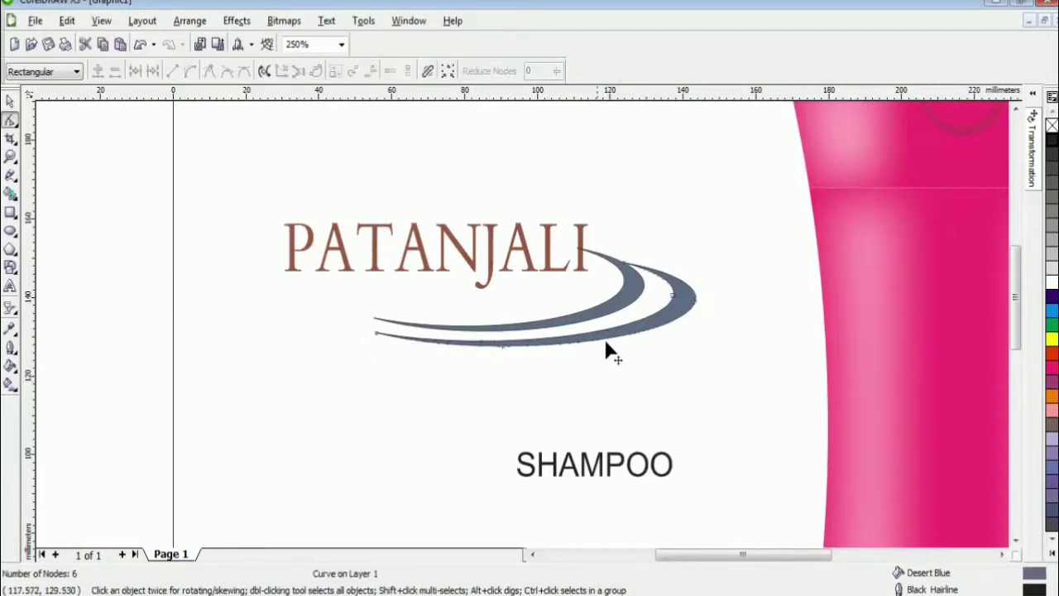
pyautogui.click(10, 103)
pyautogui.click(568, 339)
pyautogui.moveTo(371, 300); pyautogui.dragTo(370, 295)
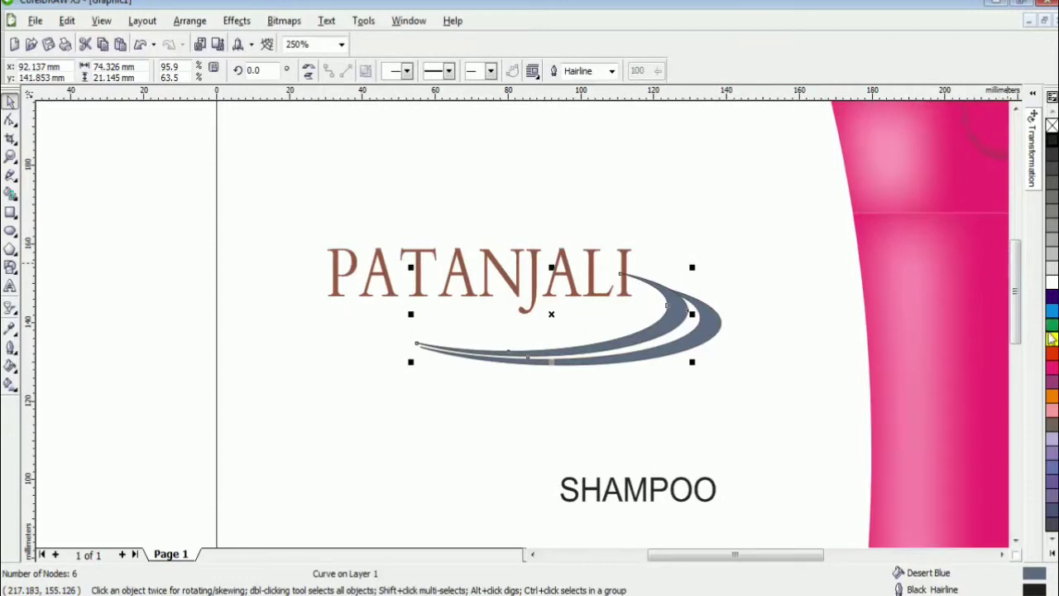
# - Fill the inner crescent with Chartreuse and remove its outline
pyautogui.click(1053, 553)
pyautogui.click(1024, 357)
pyautogui.rightClick(1011, 108)
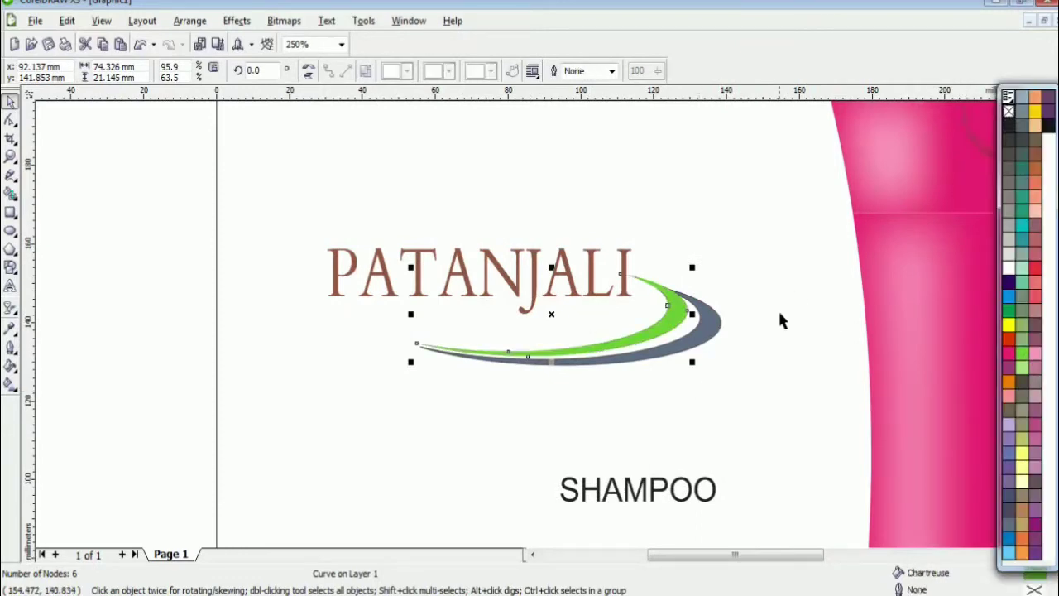
# - Fill the outer crescent with orange and remove its outline
pyautogui.click(710, 334)
pyautogui.scroll(-1, 709, 333)
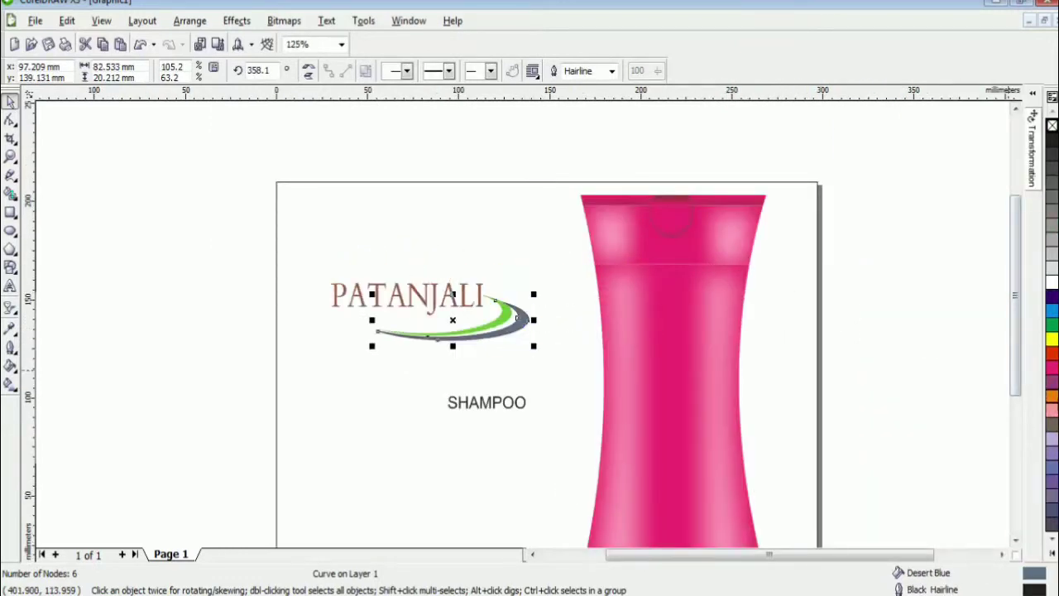
pyautogui.click(1053, 397)
pyautogui.rightClick(1053, 125)
pyautogui.click(371, 386)
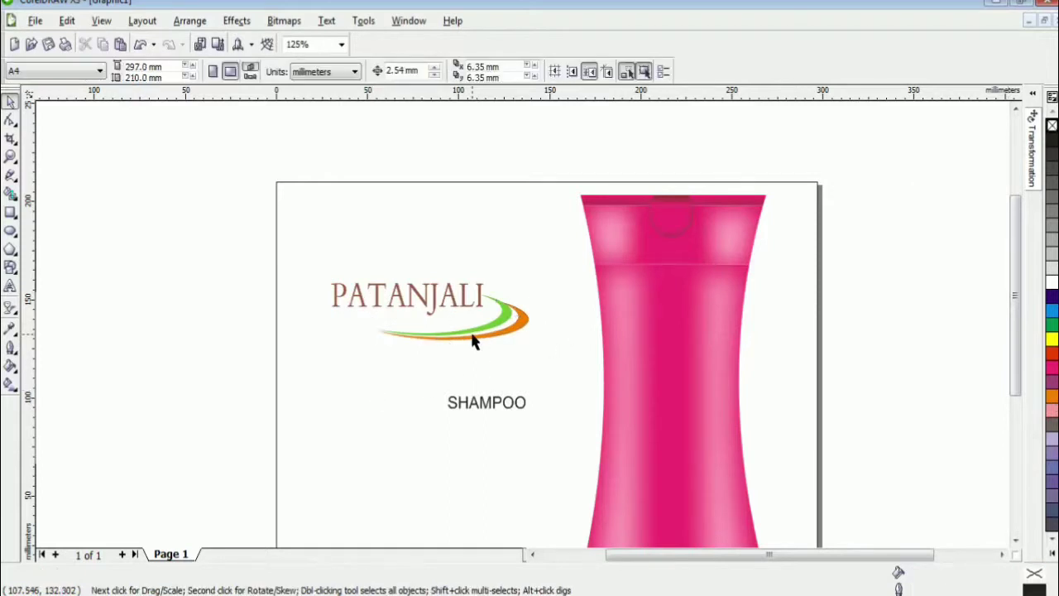
# - Group the green and orange crescents and move the group up and left, centred at about X 90, Y 144 mm
pyautogui.scroll(1, 465, 333)
pyautogui.click(556, 338)
pyautogui.keyDown('shift'); pyautogui.click(549, 339); pyautogui.keyUp('shift')
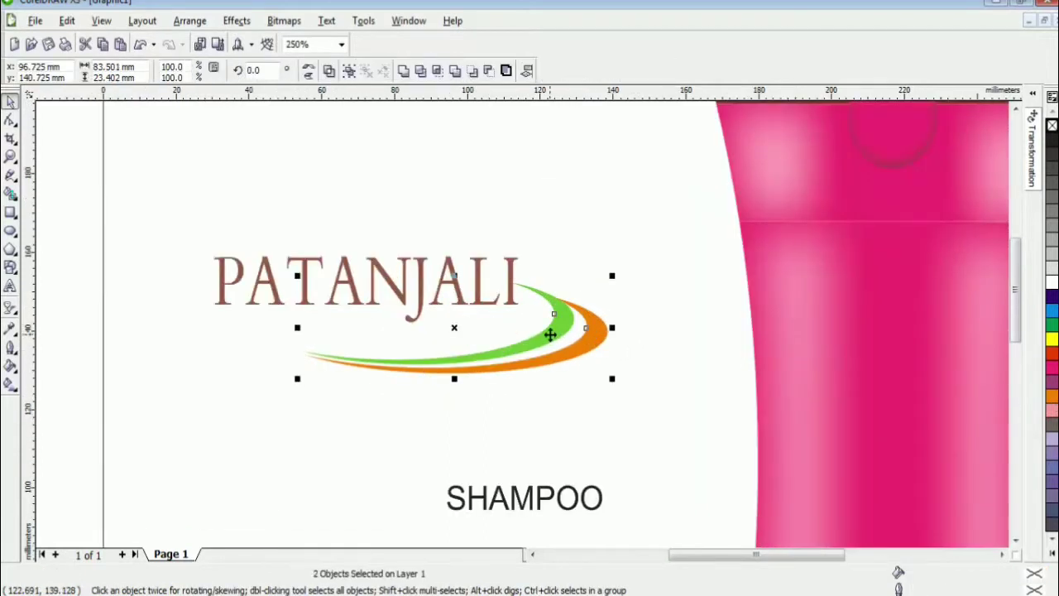
pyautogui.hotkey('ctrl', 'g')
pyautogui.scroll(-1, 522, 326)
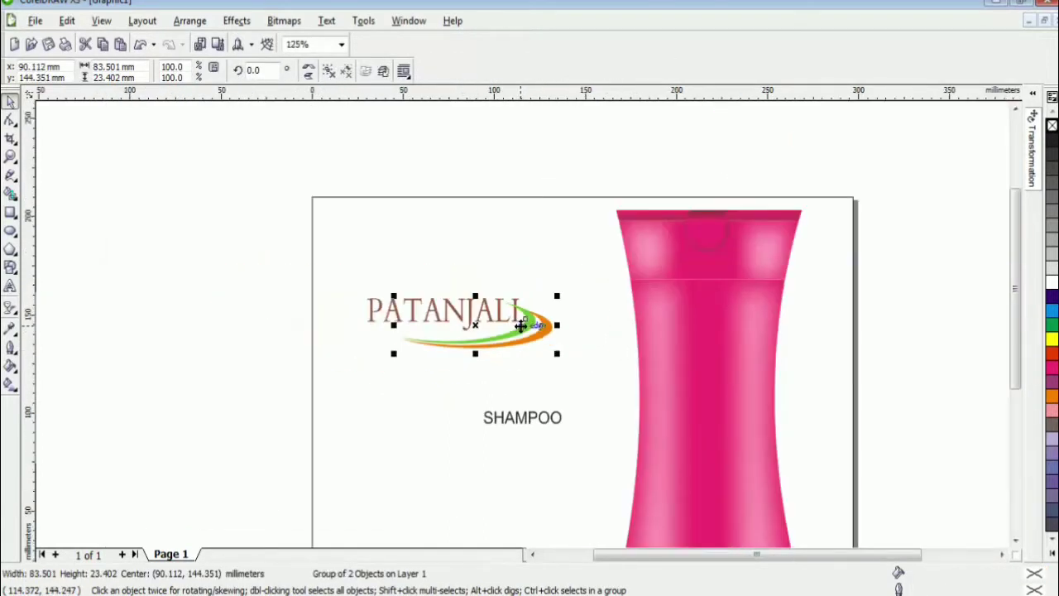
# - Move the PATANJALI text slightly right, centred at about X 79 mm
pyautogui.click(501, 325)
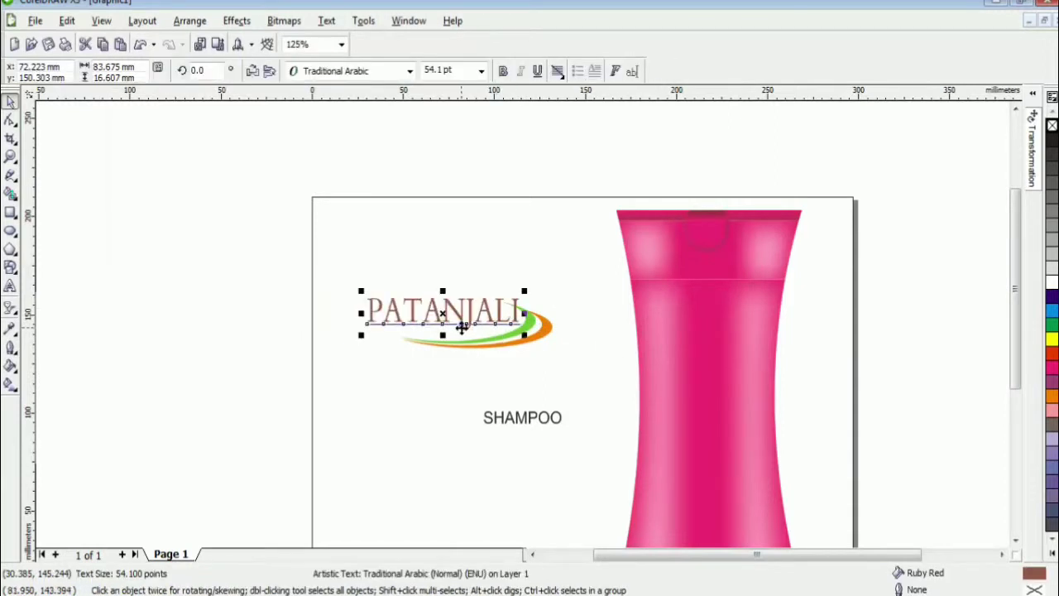
pyautogui.moveTo(461, 327); pyautogui.dragTo(473, 327)
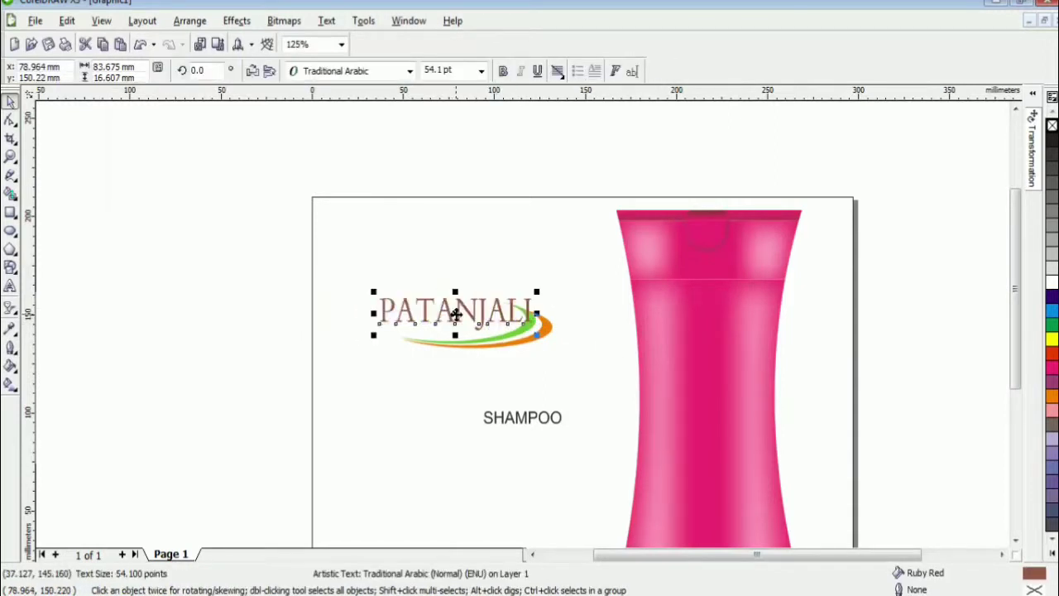
pyautogui.click(452, 377)
# - Shrink and tilt the grouped crescents and fit them beneath the right end of PATANJALI
pyautogui.click(471, 342)
pyautogui.click(404, 330)
pyautogui.moveTo(397, 321); pyautogui.dragTo(434, 303)
pyautogui.click(508, 341)
pyautogui.moveTo(525, 334); pyautogui.dragTo(528, 333)
pyautogui.click(520, 379)
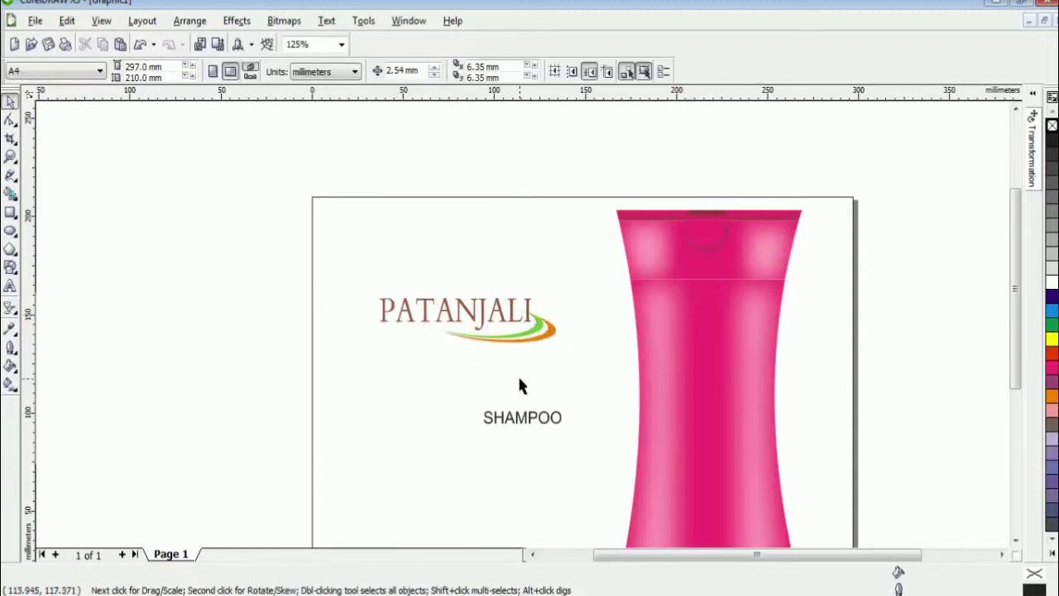
# - Widen the grouped crescents to about 65 mm, rotate them to 358.3°, and centre them at about X 100, Y 146 mm
pyautogui.scroll(1, 488, 346)
pyautogui.click(524, 322)
pyautogui.moveTo(437, 290); pyautogui.dragTo(427, 290)
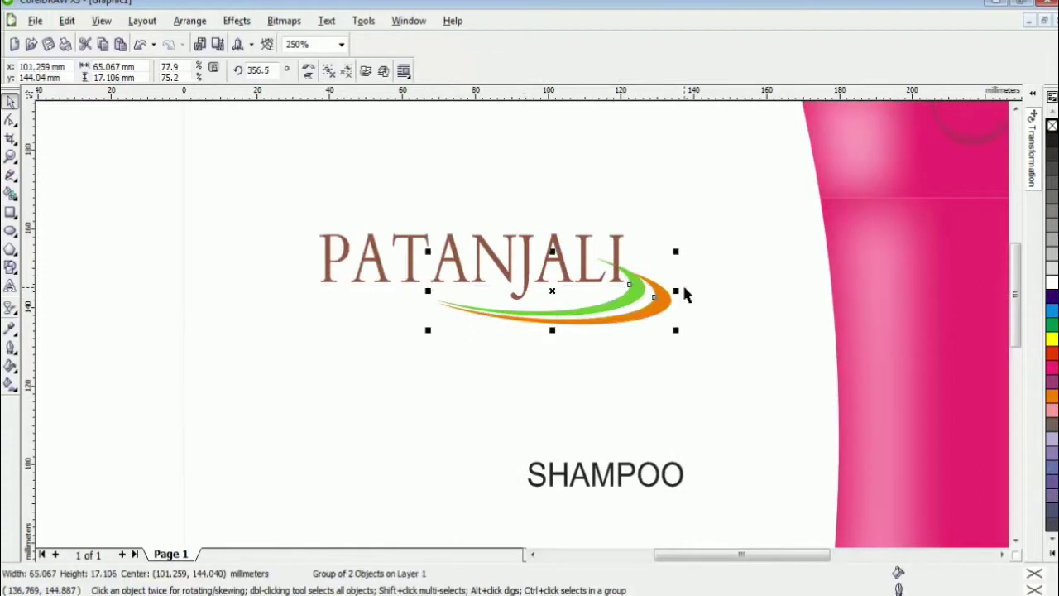
pyautogui.moveTo(634, 300); pyautogui.dragTo(644, 303)
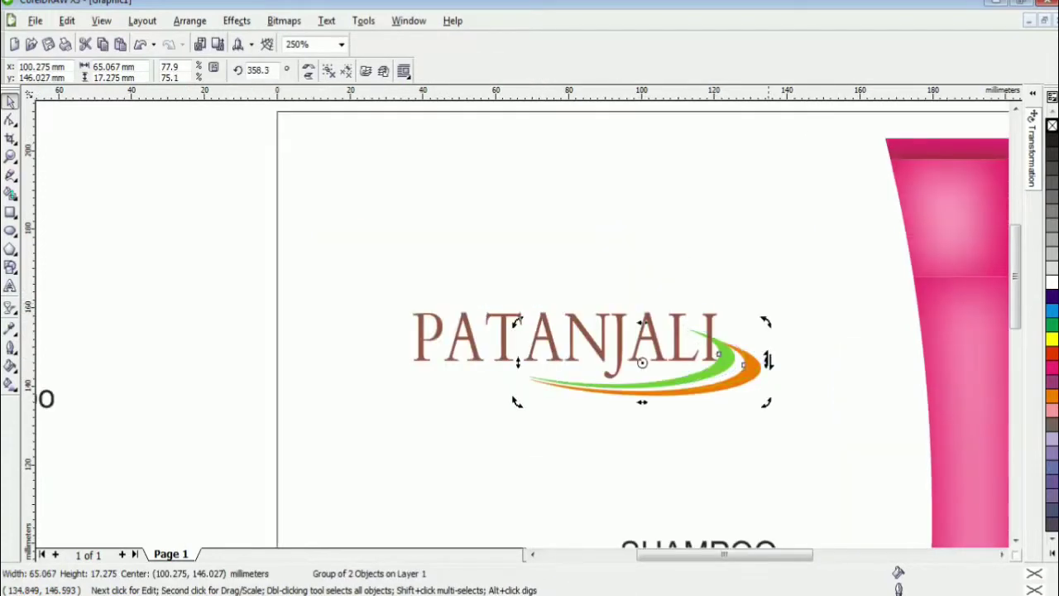
# - Adjust the slant of the grouped crescents and shift them slightly right and down beneath the PATANJALI text
pyautogui.moveTo(767, 361); pyautogui.dragTo(716, 383)
pyautogui.click(656, 397)
pyautogui.moveTo(658, 403); pyautogui.dragTo(673, 410)
pyautogui.click(671, 450)
pyautogui.scroll(-1, 708, 404)
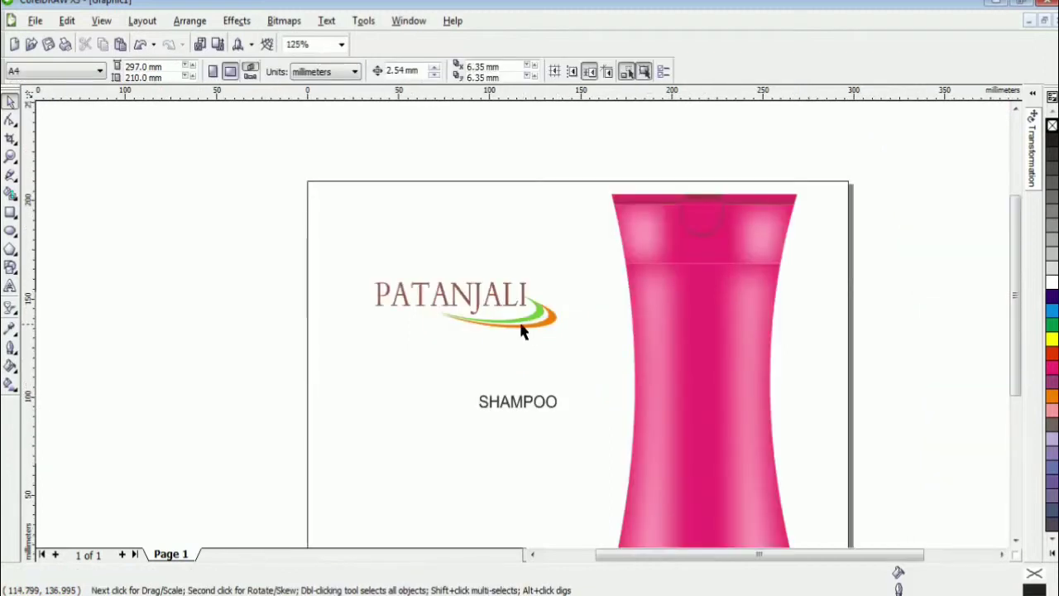
# - Add a ® symbol in Arial, place it at the upper right end of PATANJALI and shrink it slightly
pyautogui.click(10, 287)
pyautogui.click(377, 241)
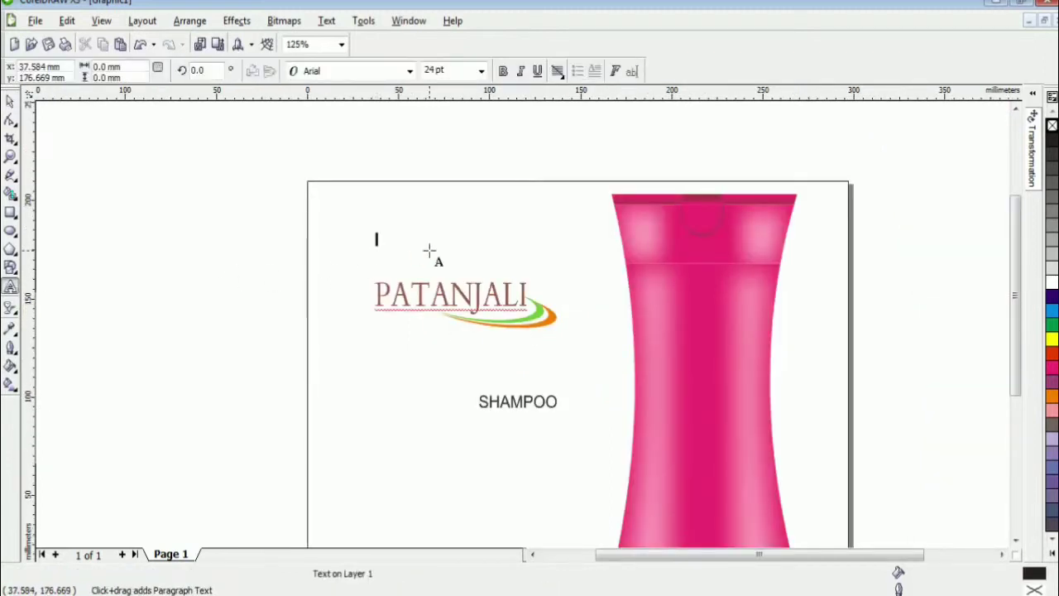
pyautogui.write('(r')
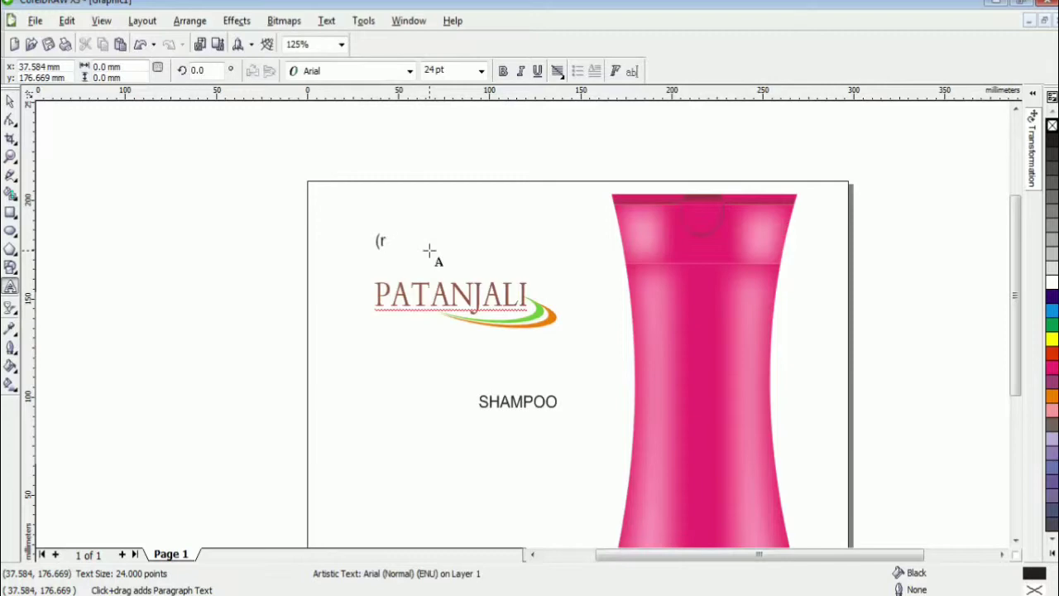
pyautogui.hotkey('ctrl', 'space')
pyautogui.moveTo(381, 239); pyautogui.dragTo(539, 274)
pyautogui.scroll(2, 539, 274)
pyautogui.moveTo(527, 329); pyautogui.dragTo(521, 335)
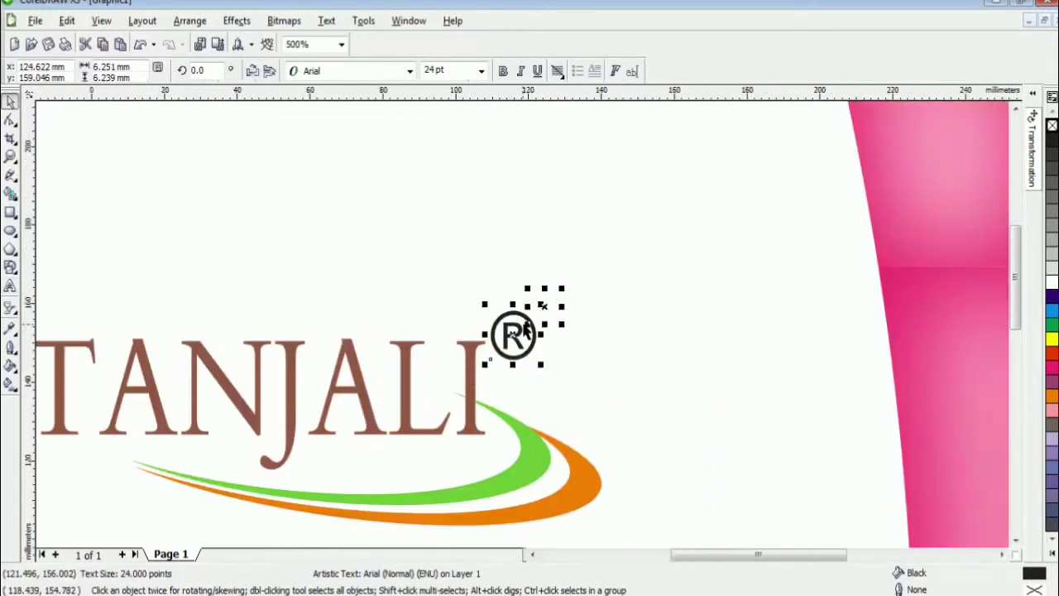
pyautogui.scroll(1, 517, 321)
pyautogui.scroll(-3, 465, 273)
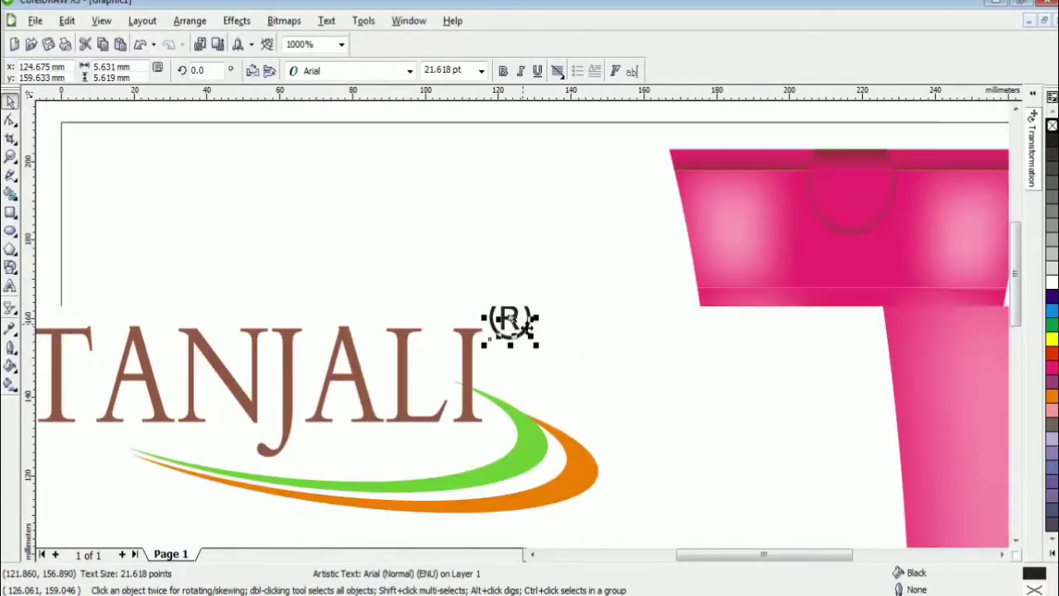
# - Group the PATANJALI text, crescents and ® symbol, and move the logo onto the bottle
pyautogui.moveTo(605, 450); pyautogui.dragTo(182, 235)
pyautogui.hotkey('ctrl', 'g')
pyautogui.scroll(-2, 345, 325)
pyautogui.moveTo(528, 330); pyautogui.dragTo(635, 358)
# - Scale the logo group to 56.5%, about 56 mm wide, and centre it at about X 214, Y 118 mm
pyautogui.scroll(2, 634, 358)
pyautogui.moveTo(327, 267); pyautogui.dragTo(409, 294)
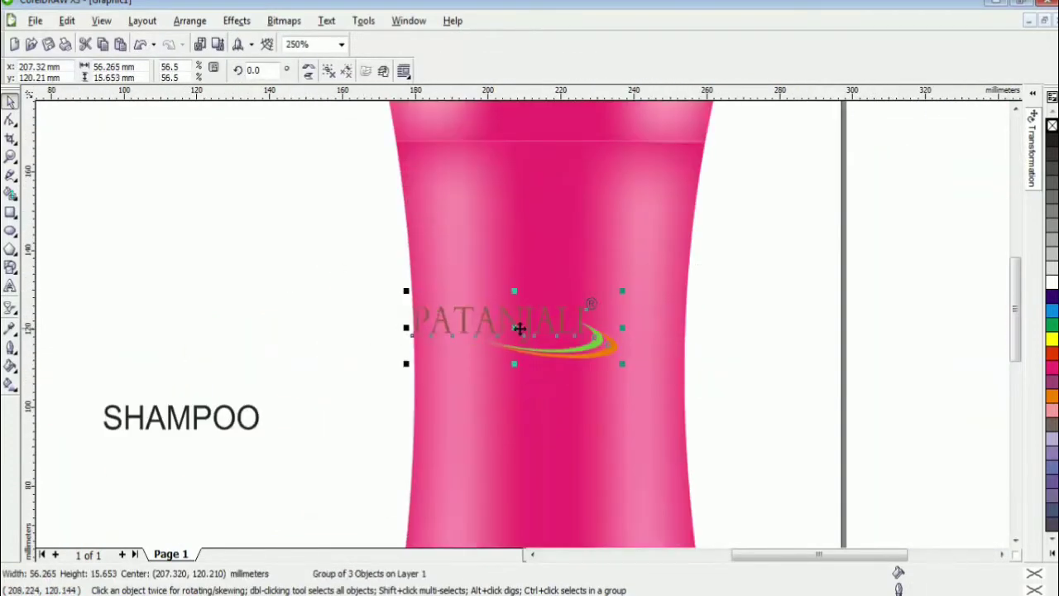
pyautogui.moveTo(519, 327); pyautogui.dragTo(543, 337)
# - Move the SHAMPOO text onto the bottle below the logo and shrink it to about 13.5 pt
pyautogui.scroll(-2, 545, 381)
pyautogui.scroll(3, 463, 331)
pyautogui.moveTo(511, 301); pyautogui.dragTo(896, 279)
pyautogui.moveTo(737, 241); pyautogui.dragTo(811, 250)
# - Fill the PATANJALI text inside the logo group with white
pyautogui.keyDown('ctrl'); pyautogui.click(816, 209); pyautogui.keyUp('ctrl')
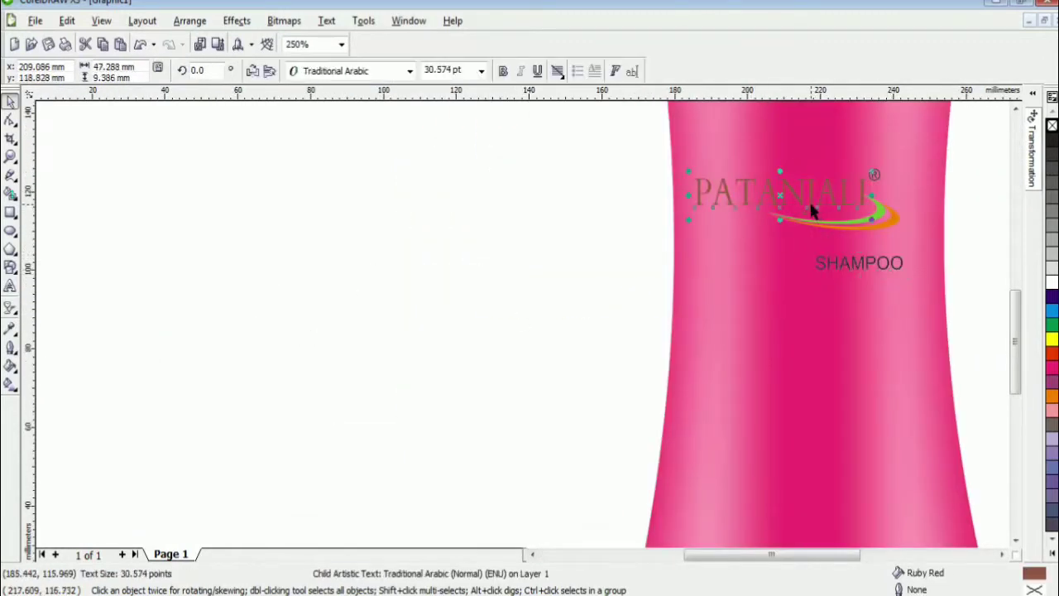
pyautogui.click(1052, 282)
pyautogui.click(997, 294)
# - Centre the logo group horizontally on the bottle, then move SHAMPOO closer beneath it and centre it the same way
pyautogui.click(833, 220)
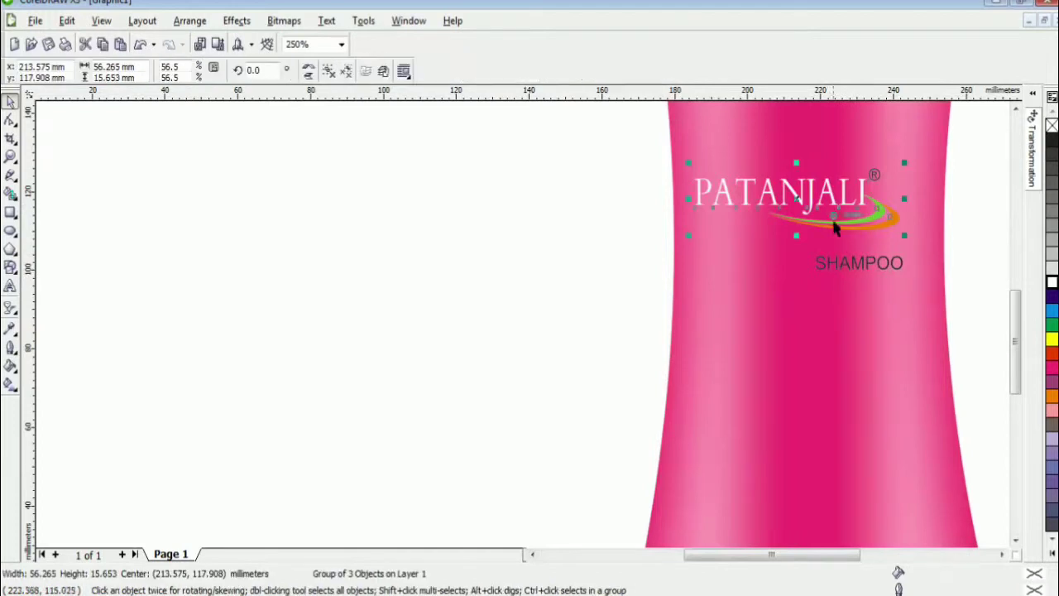
pyautogui.keyDown('shift'); pyautogui.click(851, 323); pyautogui.keyUp('shift')
pyautogui.press('c')
pyautogui.click(970, 319)
pyautogui.moveTo(868, 269); pyautogui.dragTo(824, 257)
pyautogui.keyDown('shift'); pyautogui.click(829, 309); pyautogui.keyUp('shift')
pyautogui.press('c')
pyautogui.click(556, 271)
# - Fill the SHAMPOO text with white and make it bold
pyautogui.click(825, 254)
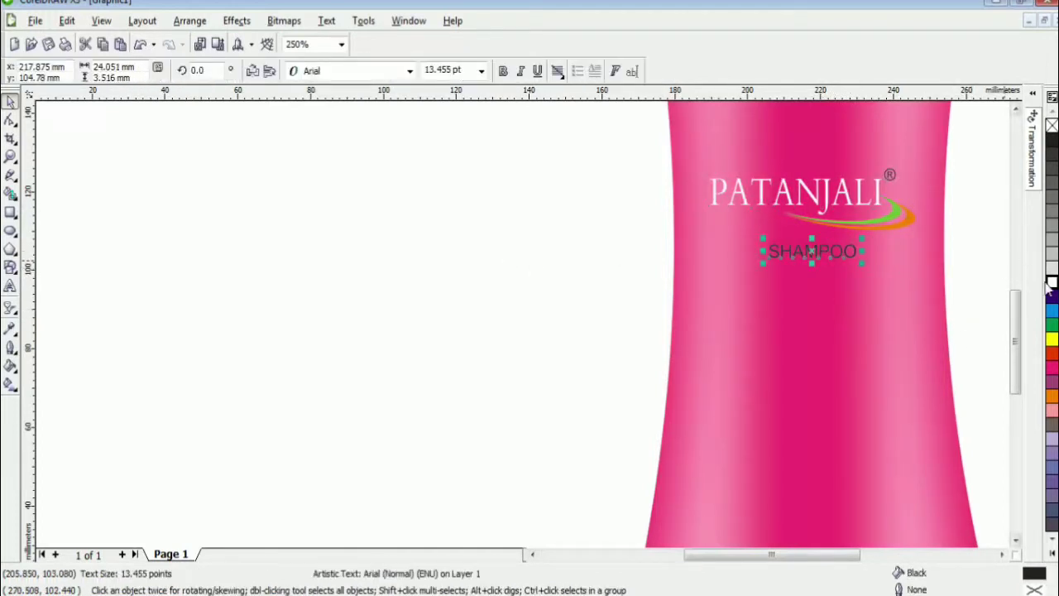
pyautogui.click(1052, 283)
pyautogui.click(502, 72)
pyautogui.click(538, 241)
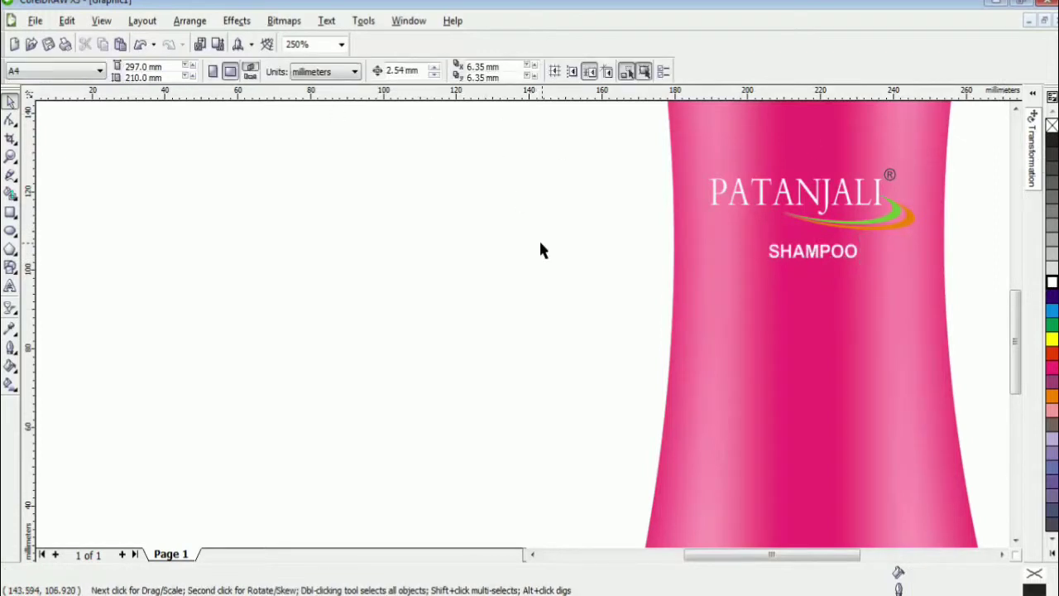
# - Move the whole bottle with its logo and label text to the left, near the page's horizontal centre
pyautogui.scroll(-1, 539, 241)
pyautogui.moveTo(567, 285); pyautogui.dragTo(719, 349)
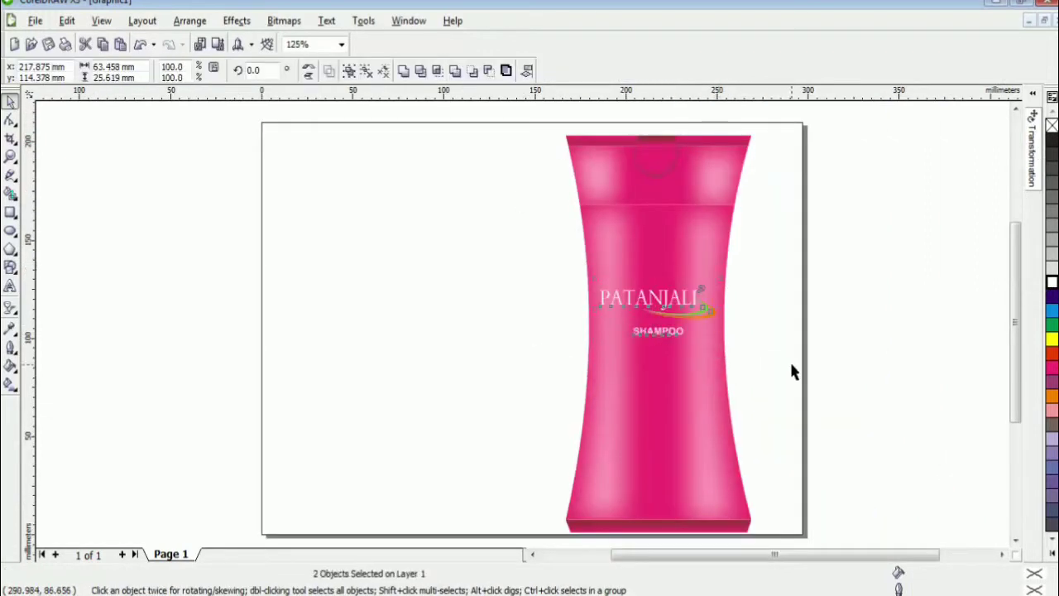
pyautogui.click(771, 363)
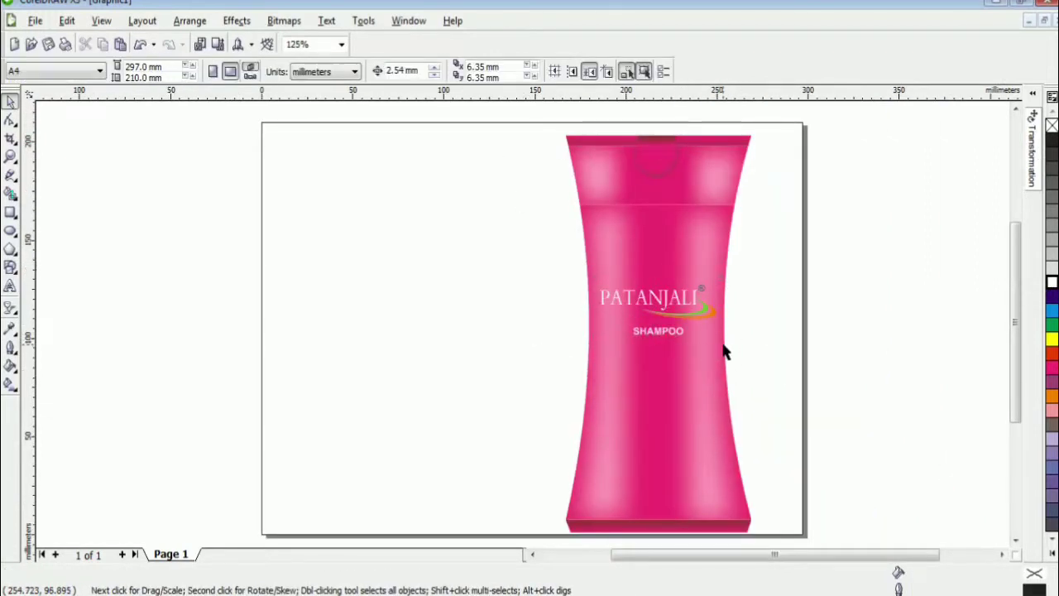
pyautogui.moveTo(541, 116); pyautogui.dragTo(767, 548)
pyautogui.moveTo(729, 447); pyautogui.dragTo(626, 439)
pyautogui.click(787, 286)
pyautogui.scroll(-1, 787, 286)
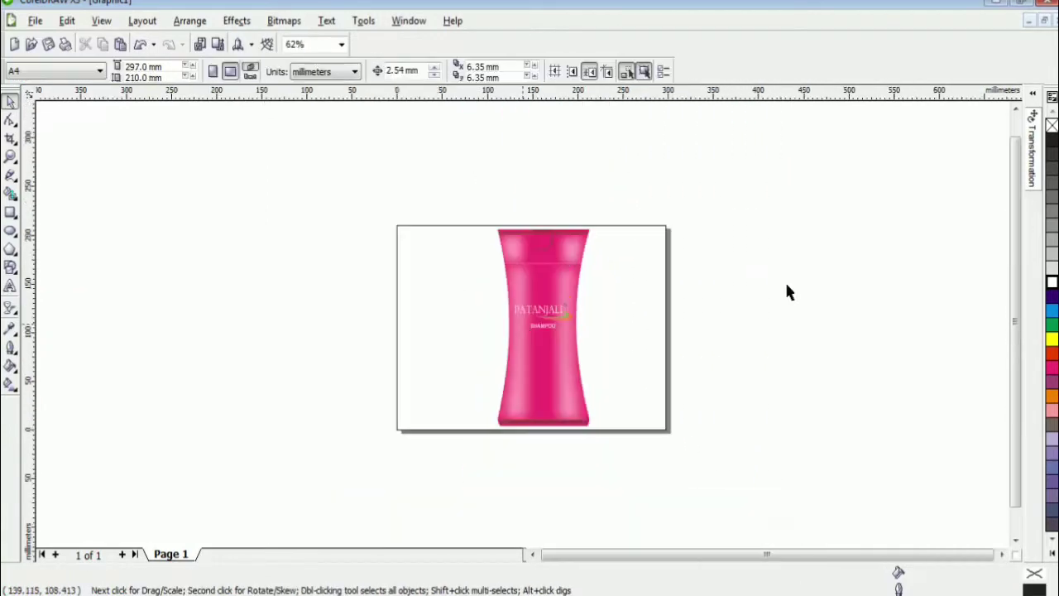
# - Move the logo and SHAMPOO text together higher on the bottle, centred at about X 163, Y 134 mm
pyautogui.scroll(2, 787, 285)
pyautogui.moveTo(445, 213); pyautogui.dragTo(762, 368)
pyautogui.click(619, 334)
pyautogui.press('Escape')
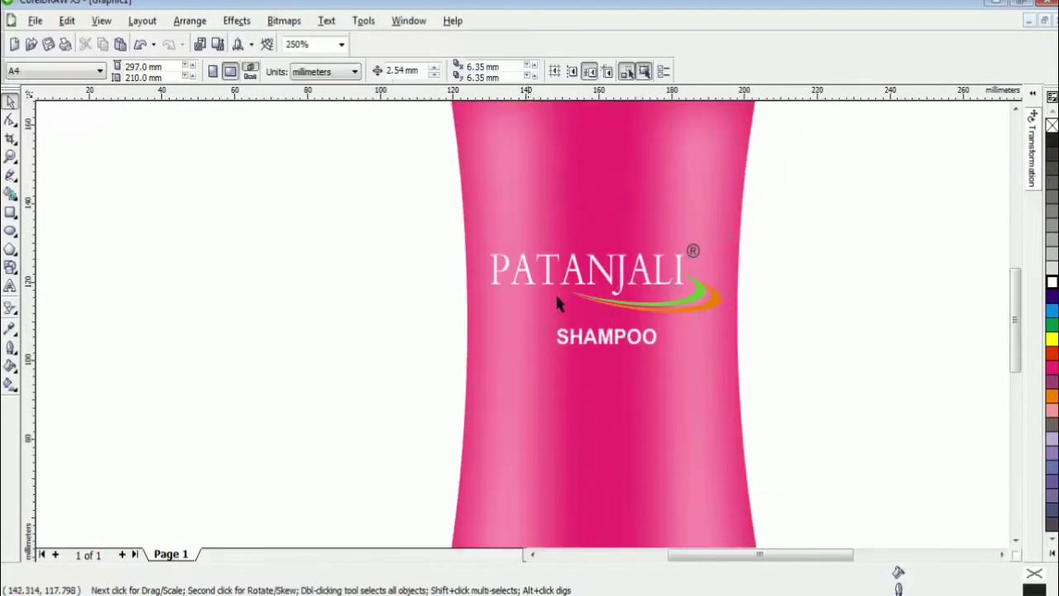
pyautogui.moveTo(452, 217); pyautogui.dragTo(733, 382)
pyautogui.moveTo(616, 340); pyautogui.dragTo(619, 273)
pyautogui.scroll(-1, 622, 280)
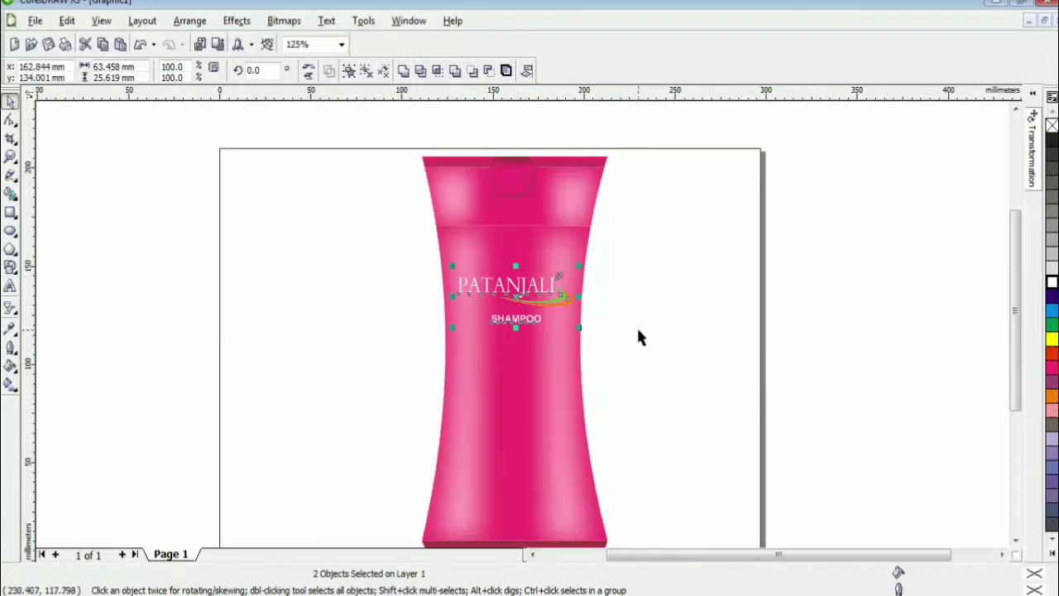
pyautogui.press('Escape')
# - Import the photo "hair care tips for brides.jpg" and place it over the bottle
pyautogui.click(36, 20)
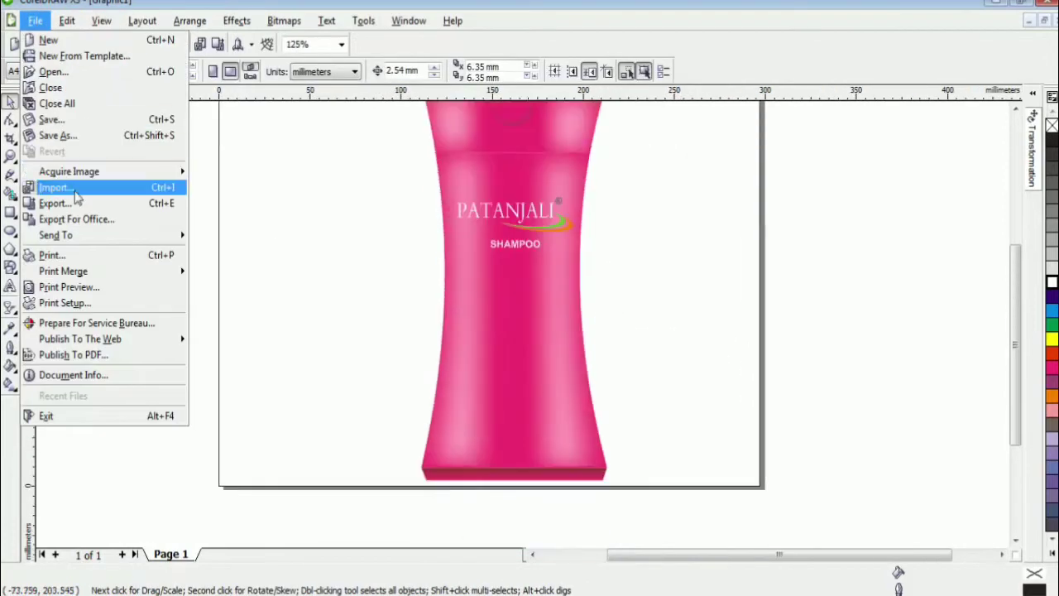
pyautogui.click(47, 187)
pyautogui.scroll(-3, 389, 303)
pyautogui.click(406, 302)
pyautogui.click(661, 467)
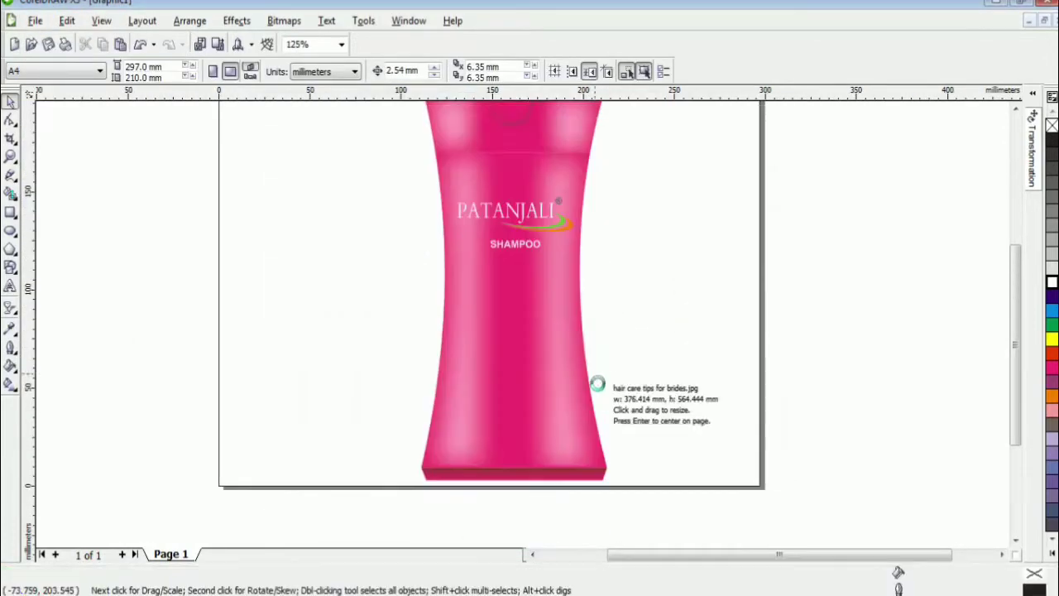
pyautogui.click(488, 282)
pyautogui.scroll(-2, 488, 302)
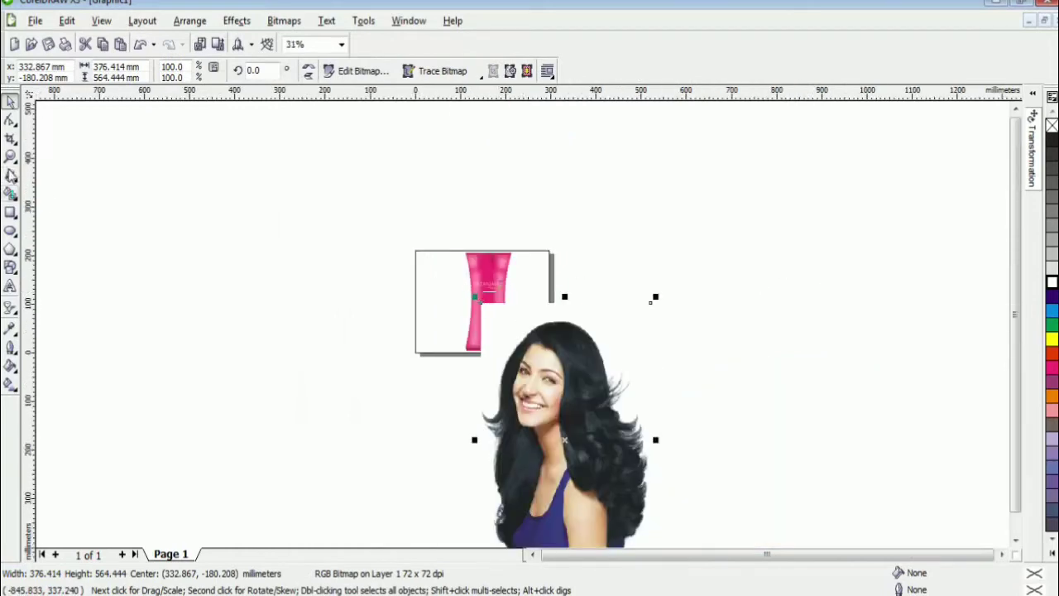
# - Scale the photo to 14.7%, about 55 by 83 mm, and centre it below SHAMPOO at about X 162, Y 75 mm
pyautogui.moveTo(474, 296)
pyautogui.mouseDown()
pyautogui.moveTo(602, 501)
pyautogui.moveTo(476, 301)
pyautogui.mouseUp()
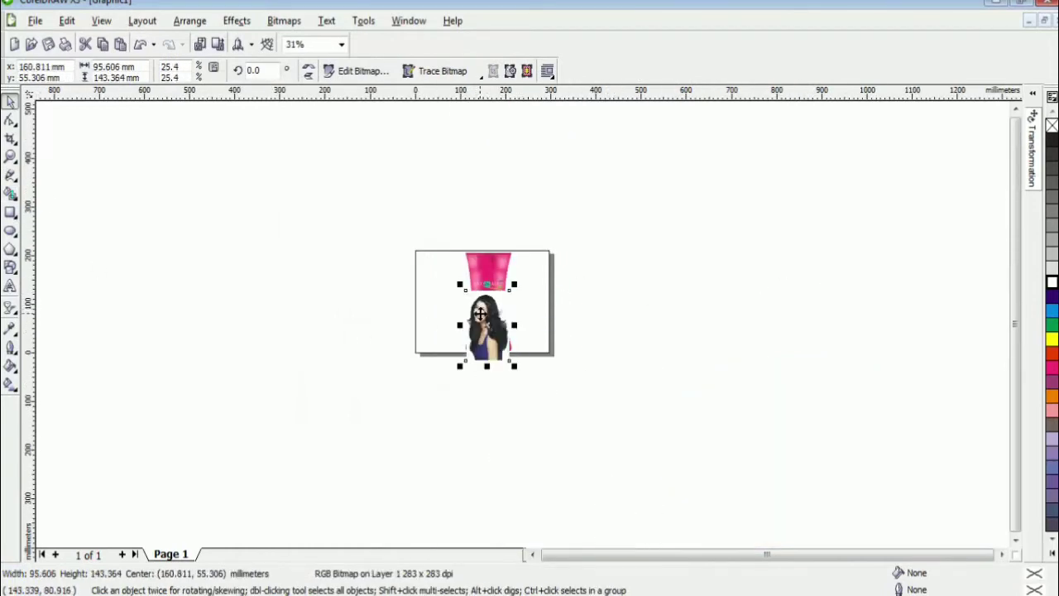
pyautogui.scroll(2, 467, 309)
pyautogui.moveTo(468, 239); pyautogui.dragTo(568, 359)
pyautogui.moveTo(602, 409); pyautogui.dragTo(559, 307)
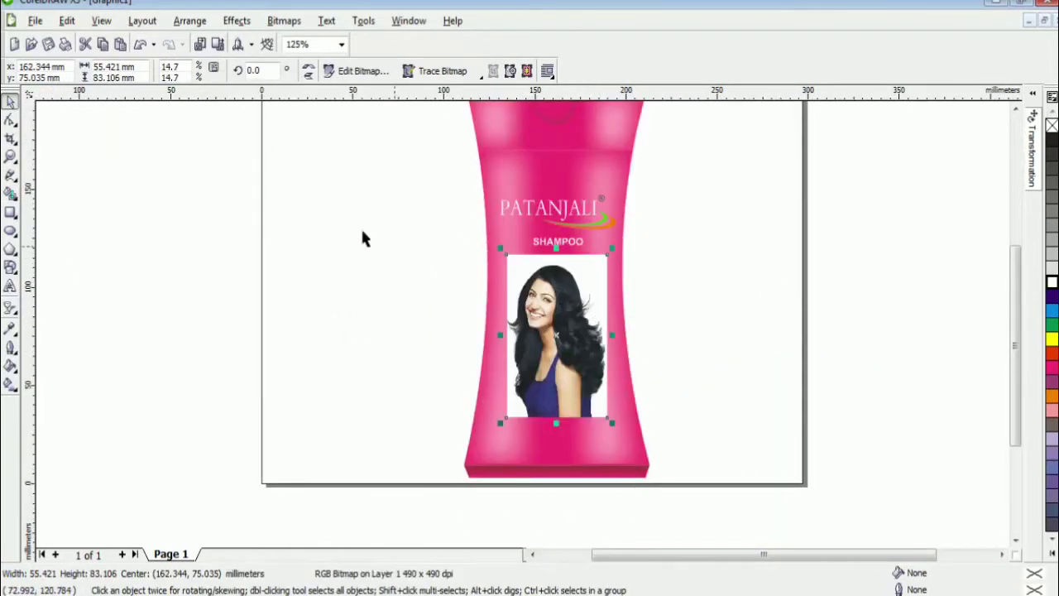
# - Draw an upright ellipse about 61 by 78 mm beside the bottle and move it centrally over the photo
pyautogui.click(10, 231)
pyautogui.moveTo(301, 240); pyautogui.dragTo(411, 395)
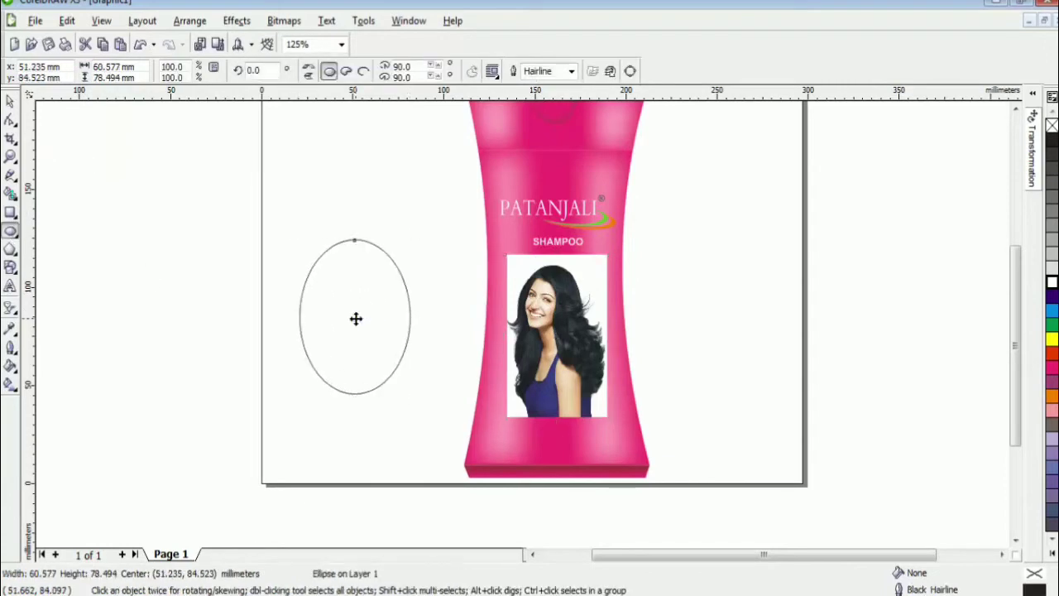
pyautogui.moveTo(356, 317); pyautogui.dragTo(556, 337)
# - Shrink the ellipse to about 54 by 71 mm and centre it over the woman at about X 162, Y 77 mm
pyautogui.scroll(1, 556, 338)
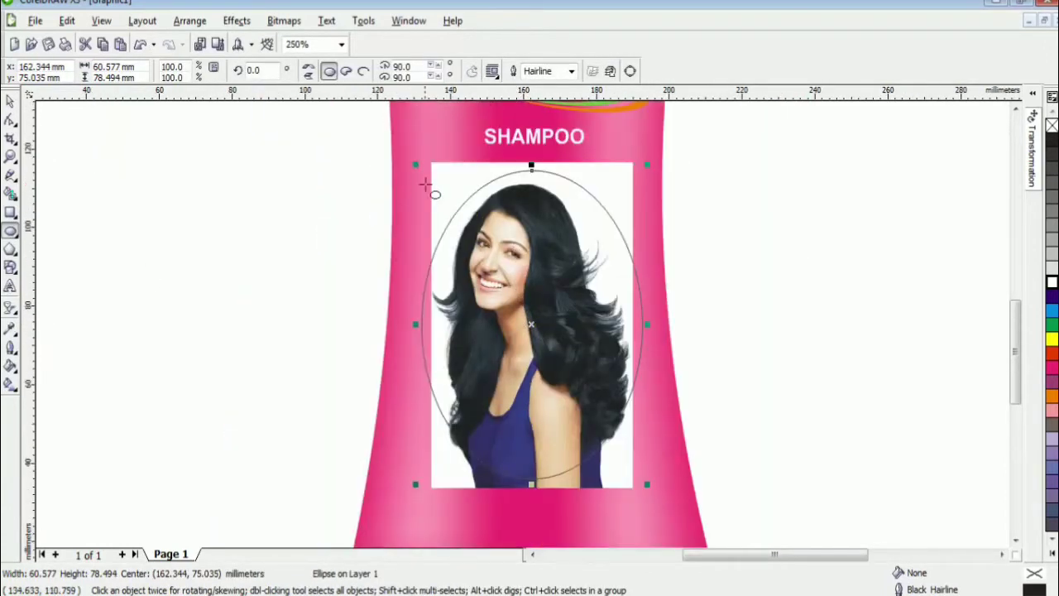
pyautogui.moveTo(417, 169); pyautogui.dragTo(426, 187)
pyautogui.moveTo(647, 473); pyautogui.dragTo(634, 472)
pyautogui.press('space')
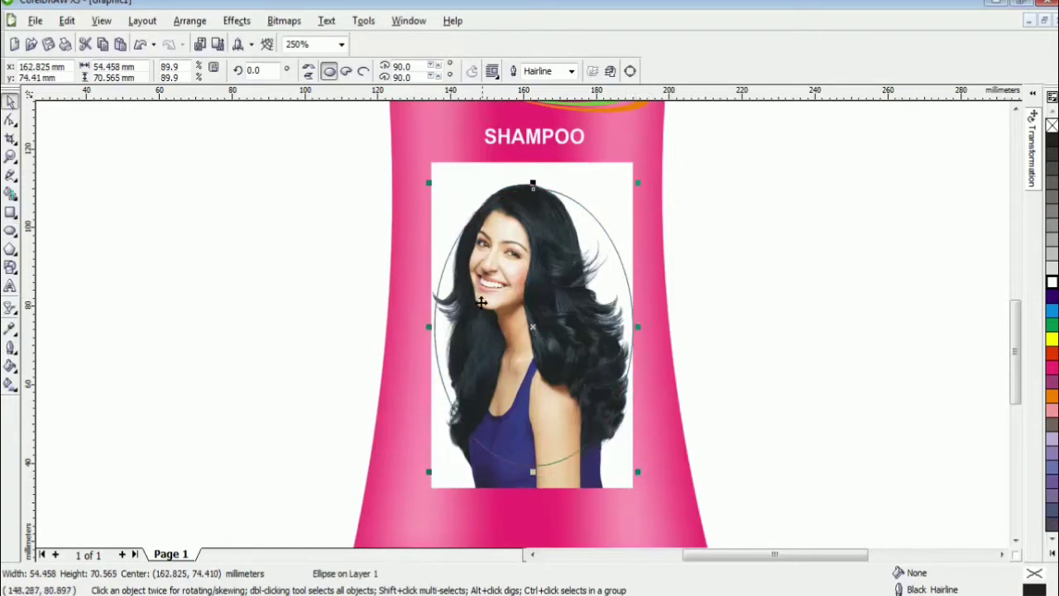
pyautogui.moveTo(531, 328); pyautogui.dragTo(528, 317)
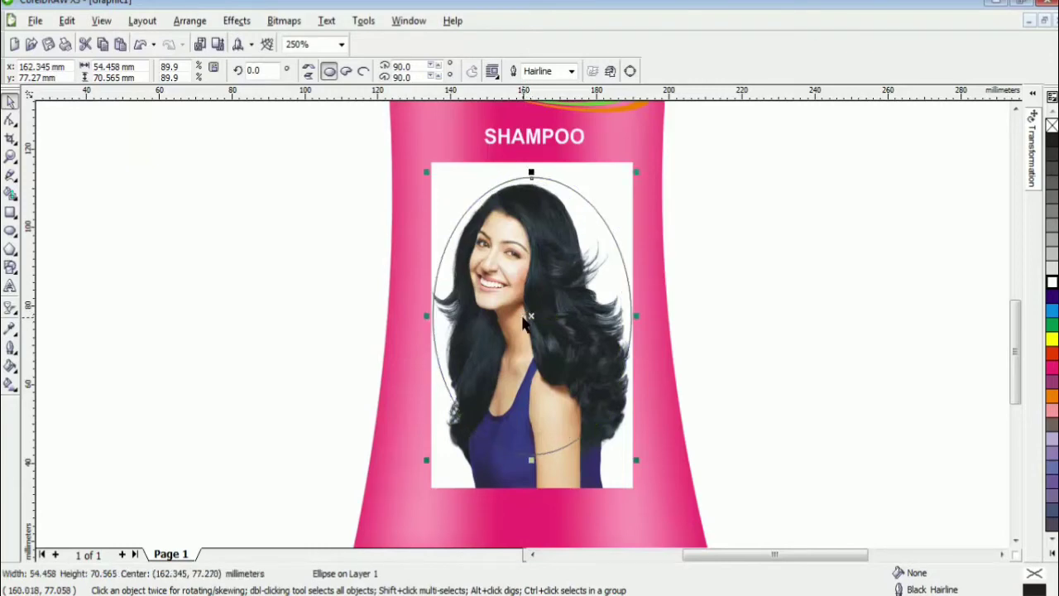
# - Intersect the photo with the ellipse and delete the original photo and ellipse, keeping only the oval picture
pyautogui.click(797, 306)
pyautogui.moveTo(360, 144); pyautogui.dragTo(664, 505)
pyautogui.click(440, 73)
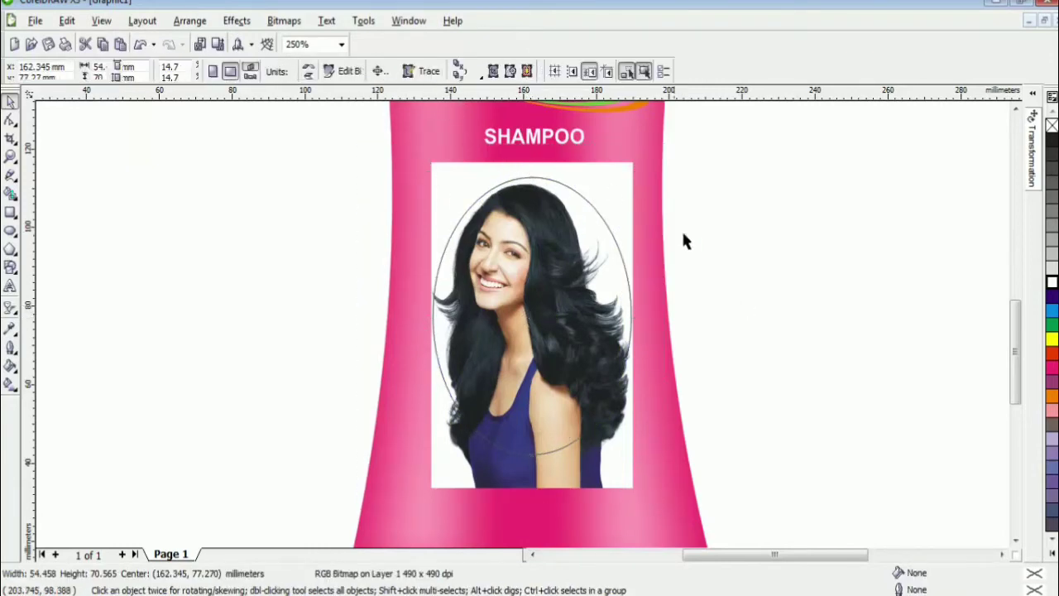
pyautogui.click(620, 187)
pyautogui.press('Delete')
pyautogui.click(615, 247)
pyautogui.press('Delete')
pyautogui.click(589, 257)
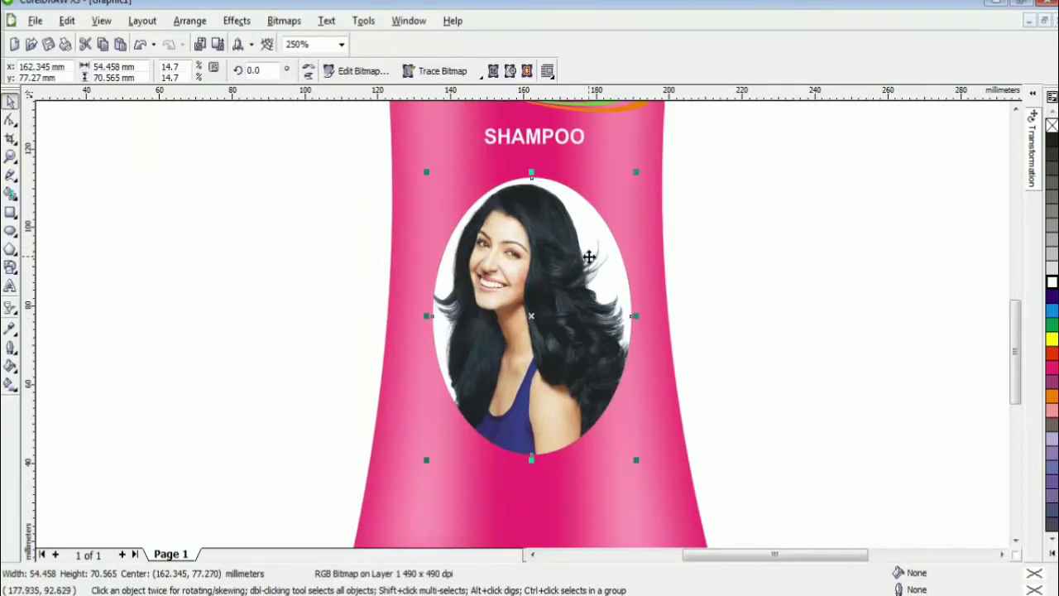
pyautogui.click(768, 271)
pyautogui.scroll(-1, 768, 272)
pyautogui.moveTo(397, 318); pyautogui.dragTo(394, 316)
pyautogui.click(517, 315)
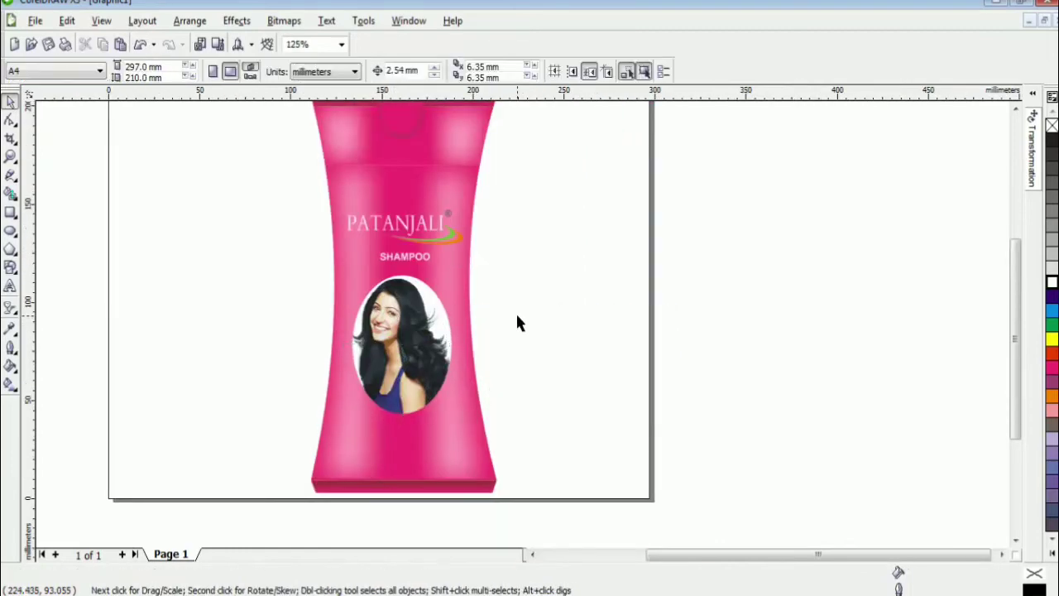